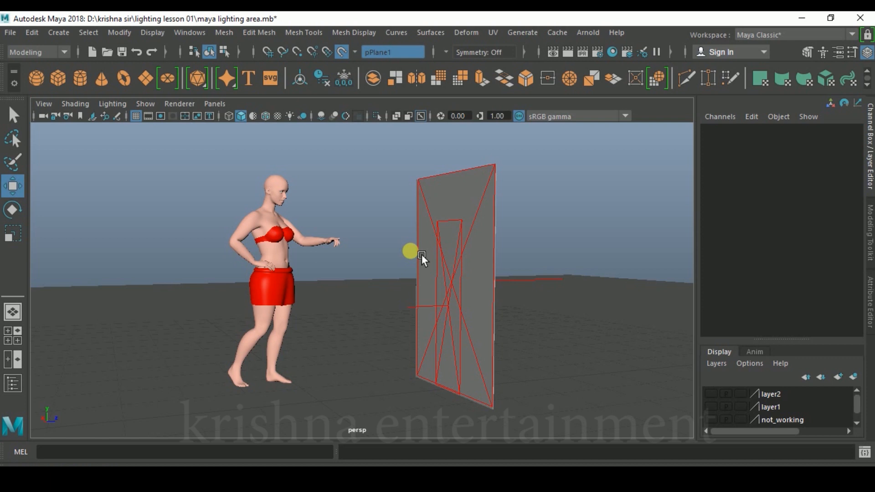
Step: Open demo.jpg from the lighting tuto folder, examine how the glowing panel lights the figure, and return to the Maya scene
alt+drag(422, 254, 482, 259)
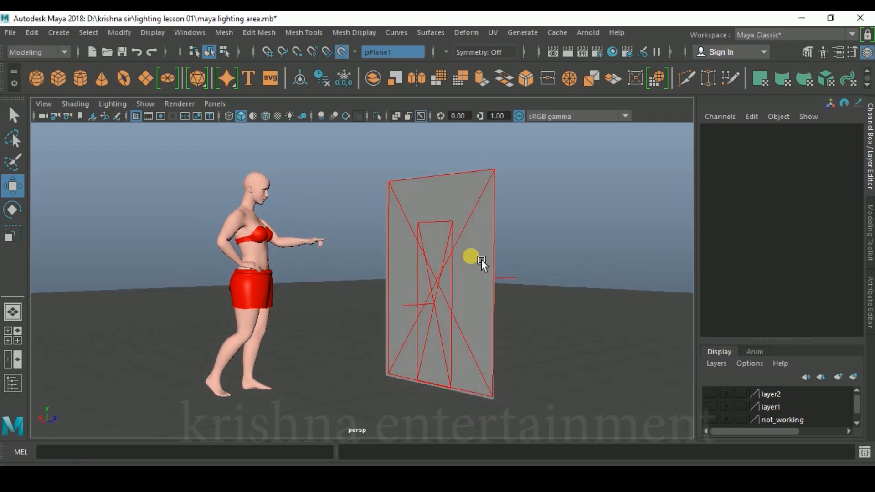
alt+drag(481, 259, 477, 259)
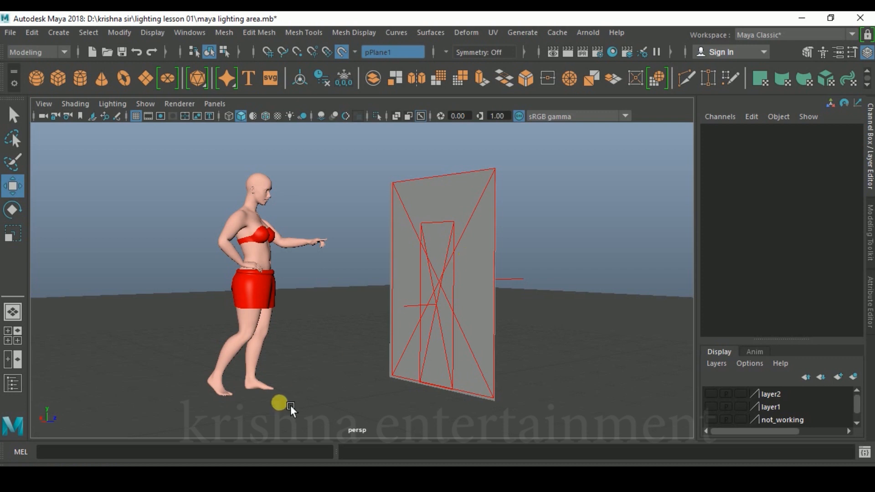
mouse_move(171, 479)
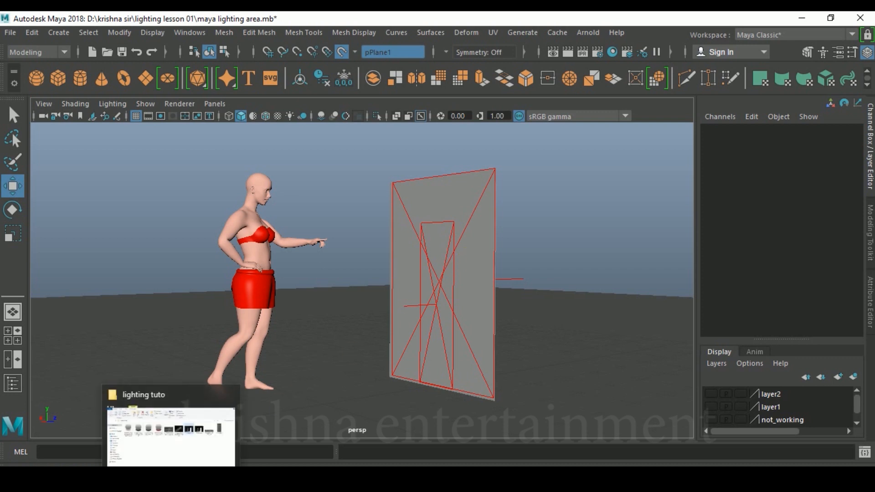
click(171, 479)
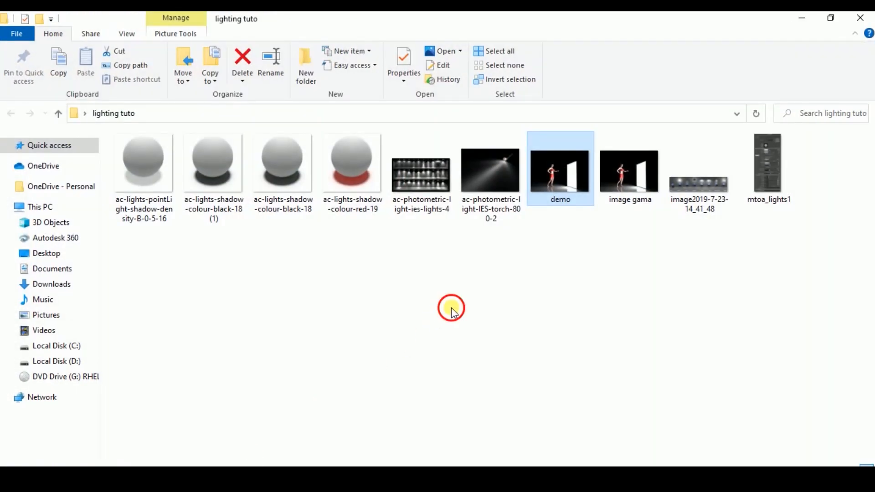
double_click(566, 180)
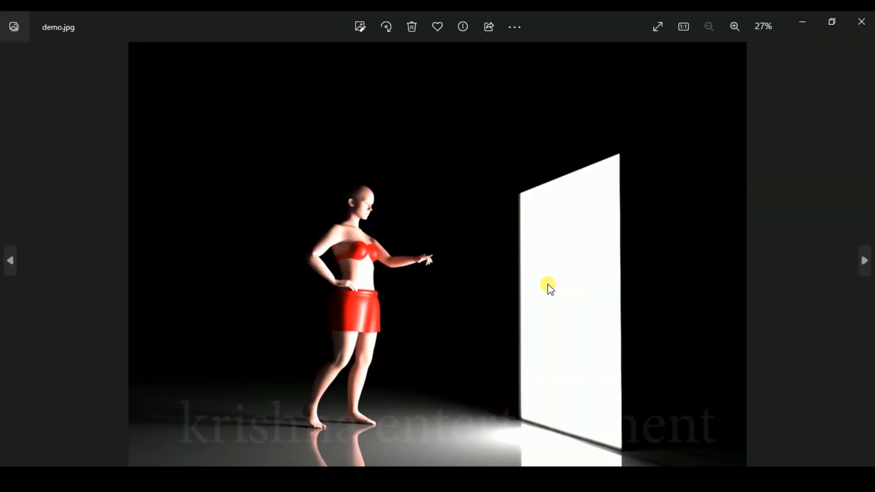
scroll(548, 291, up, 2)
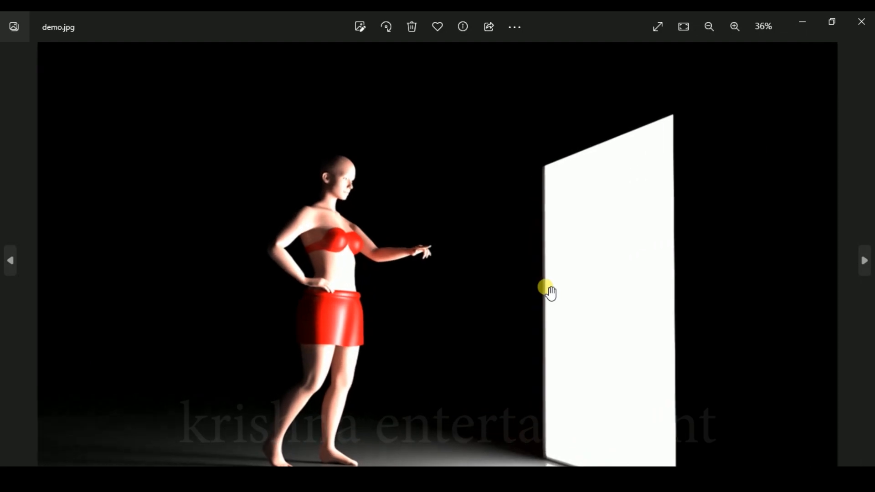
drag(541, 300, 514, 260)
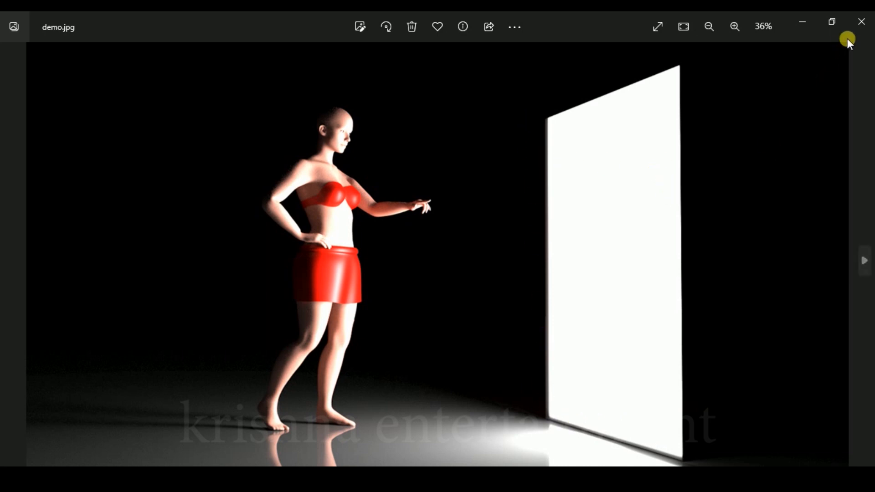
click(861, 22)
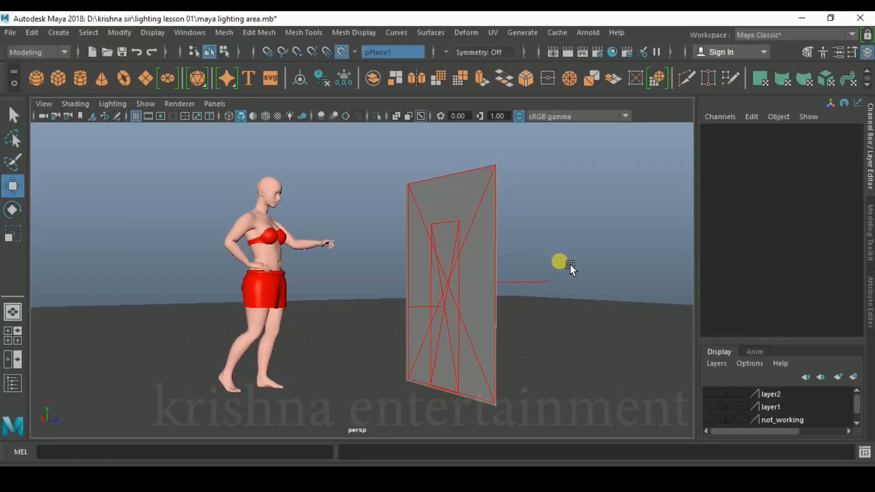
Step: Inspect the standing figure, the upright panel and the two area lights on it from several angles
alt+drag(569, 264, 591, 266)
alt+drag(499, 314, 462, 301)
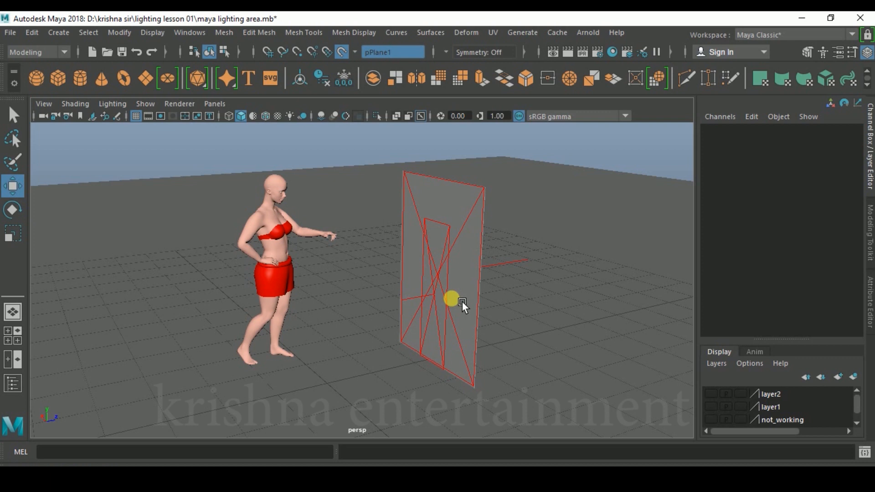
mouse_move(466, 302)
alt+mouse_down()
mouse_move(442, 297)
mouse_move(452, 295)
alt+mouse_up()
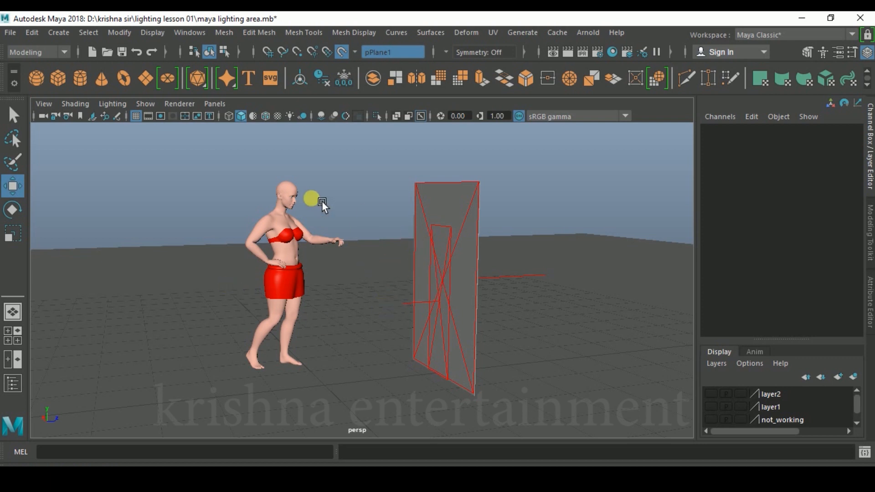
drag(242, 164, 506, 351)
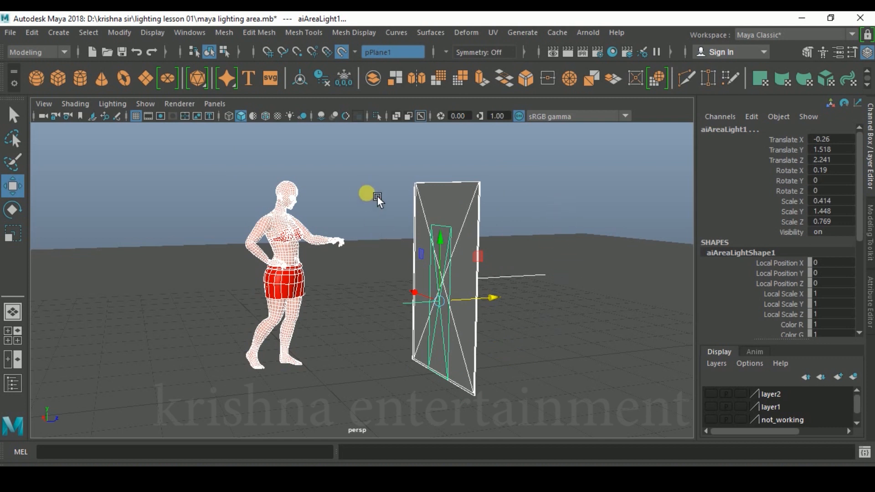
click(378, 197)
click(468, 332)
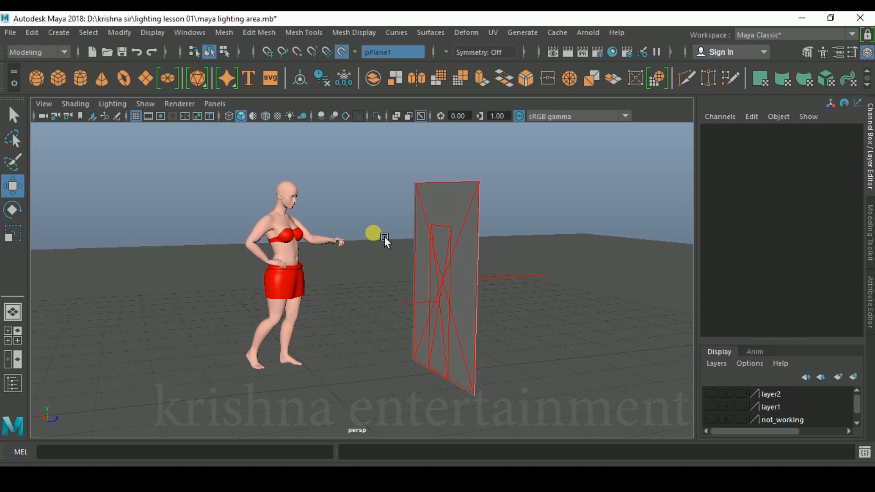
alt+drag(385, 236, 442, 280)
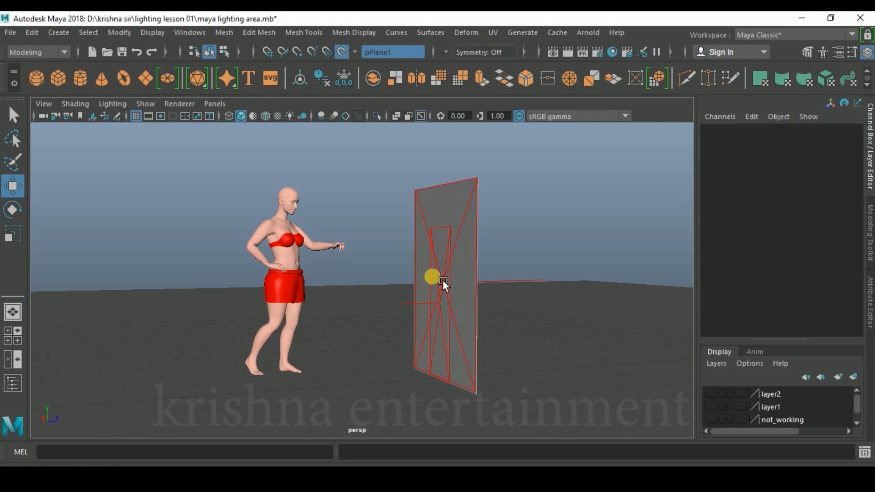
alt+drag(442, 279, 482, 306)
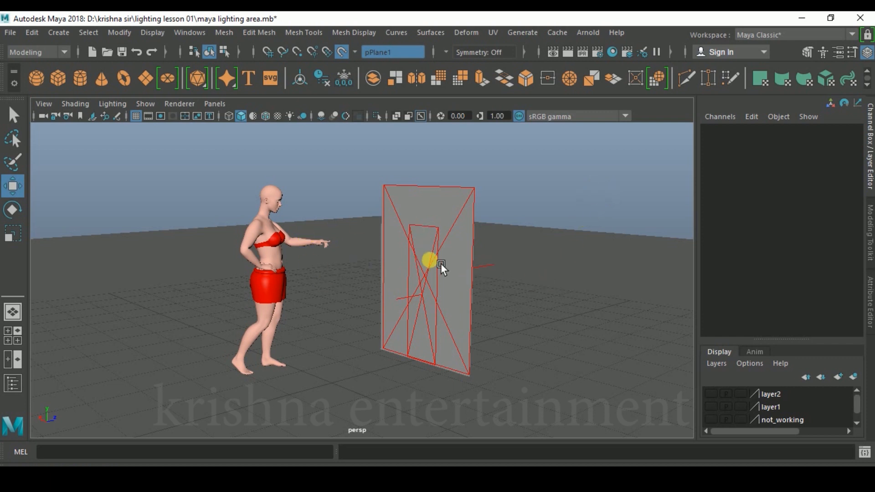
alt+drag(370, 287, 543, 242)
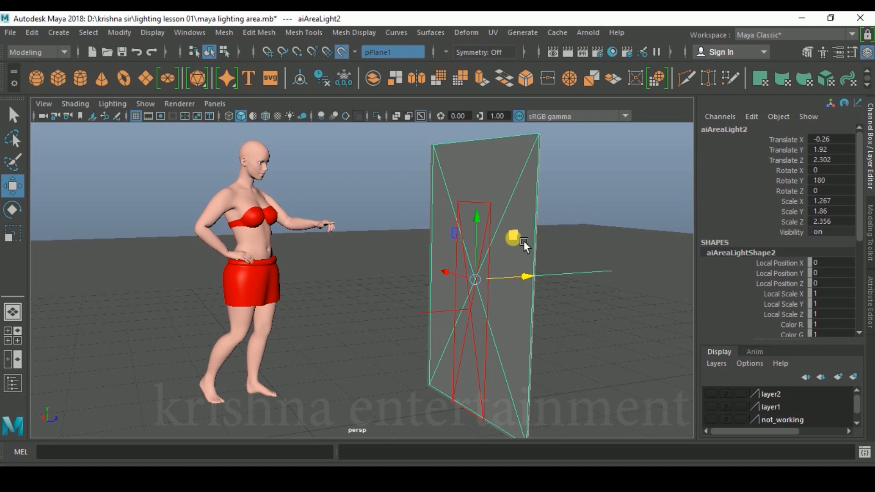
Step: Compare the standard Maya light types with the light types offered by Arnold, without creating a light
click(588, 32)
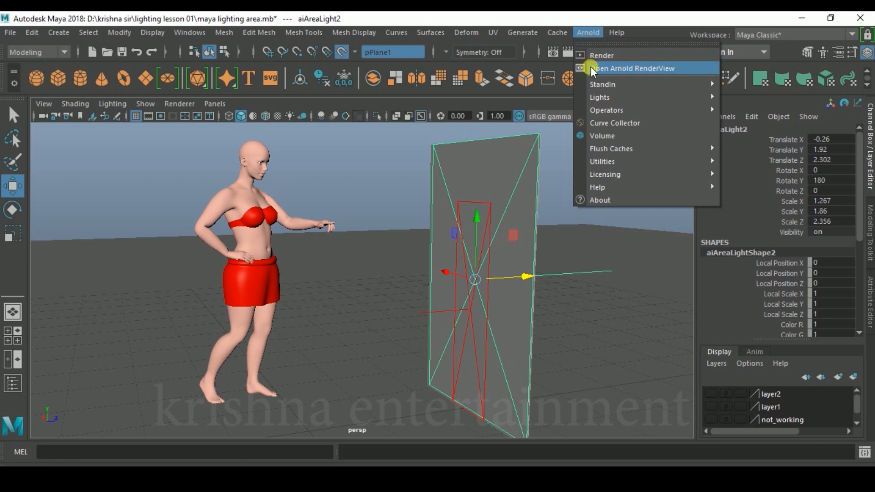
click(588, 33)
click(572, 167)
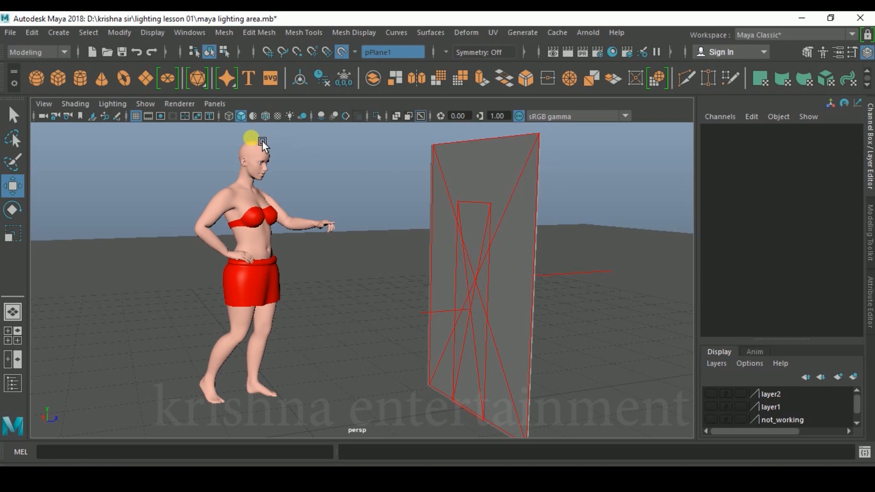
click(60, 33)
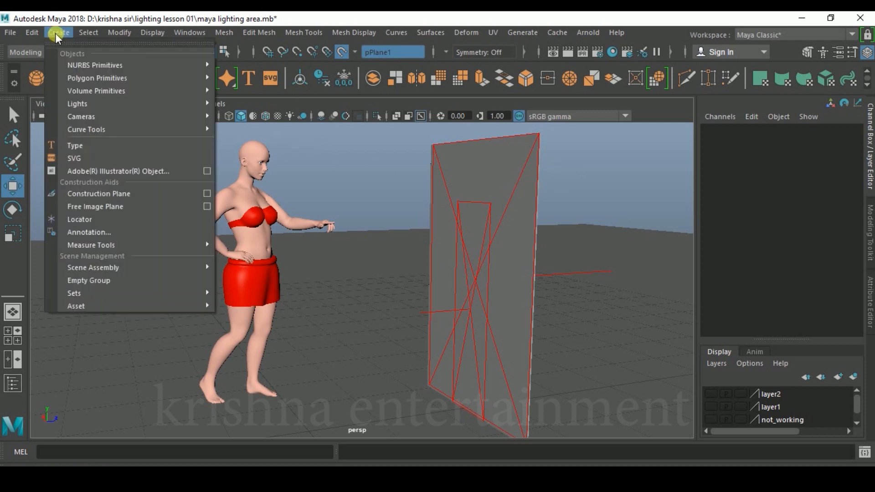
mouse_move(86, 116)
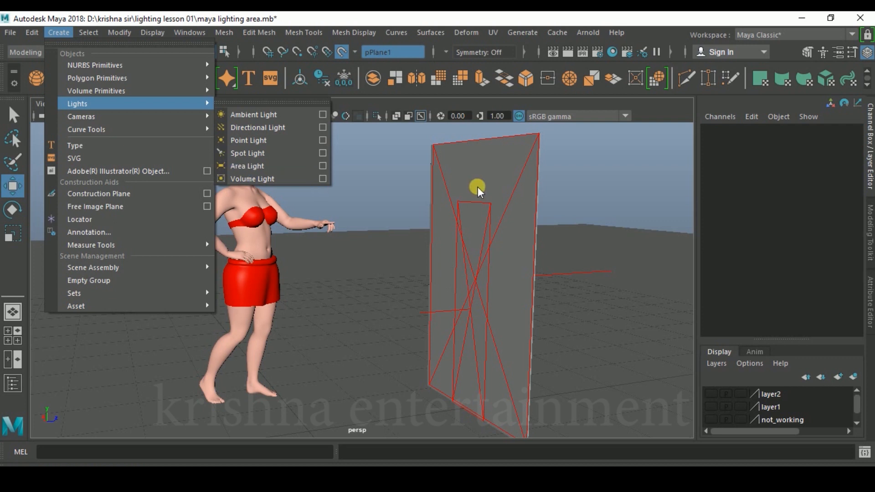
click(580, 135)
click(586, 33)
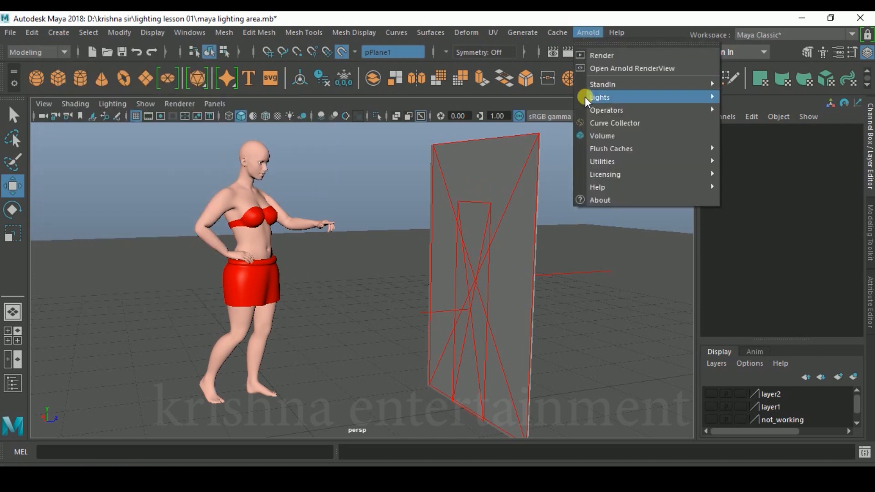
mouse_move(593, 97)
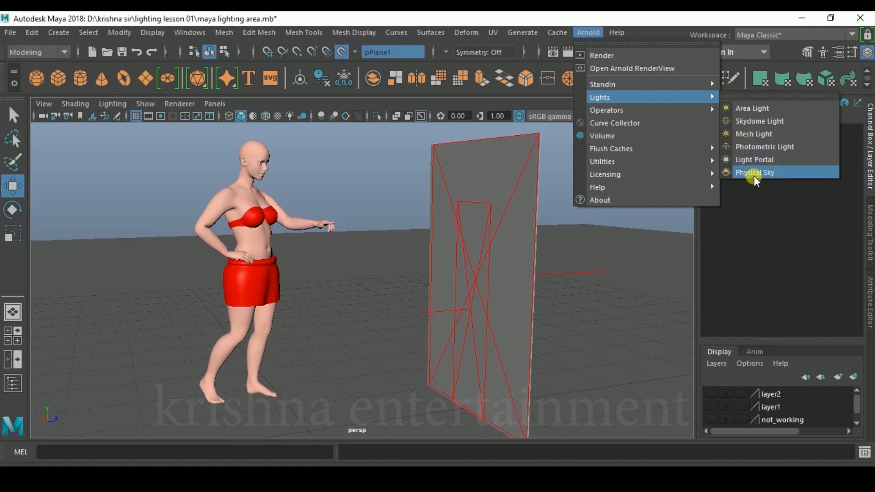
click(394, 166)
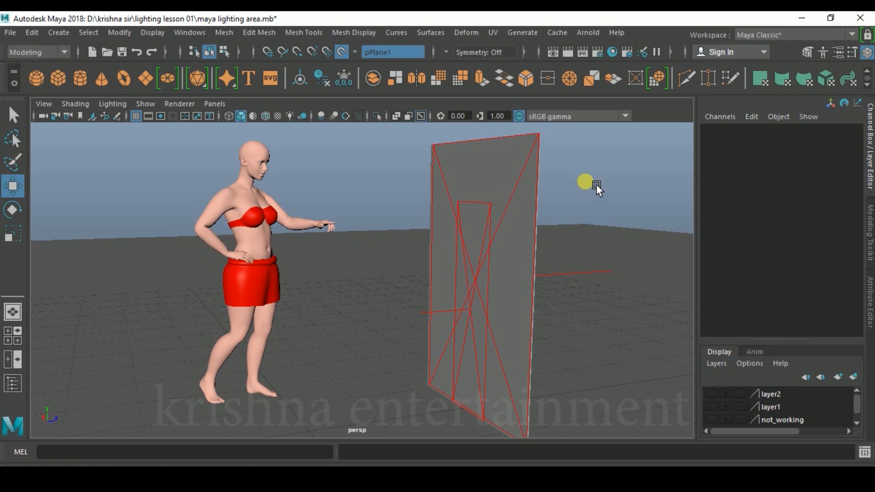
alt+drag(405, 194, 455, 234)
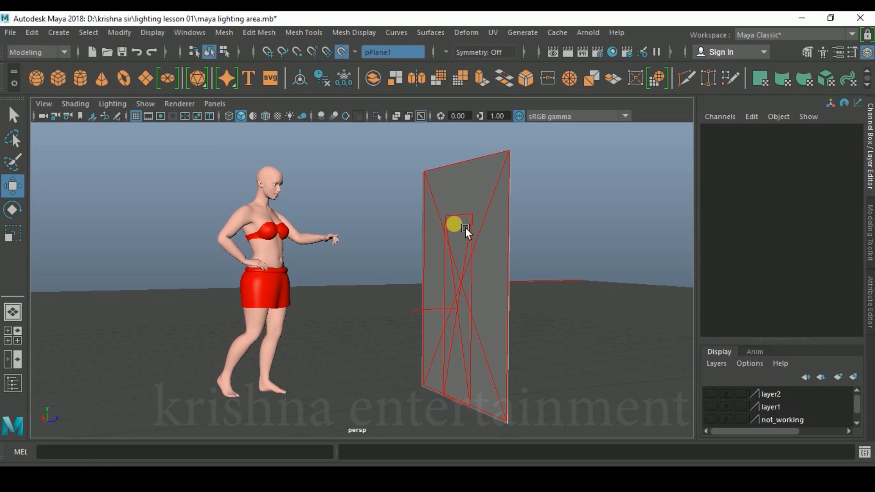
scroll(466, 228, down, 2)
alt+drag(464, 240, 459, 241)
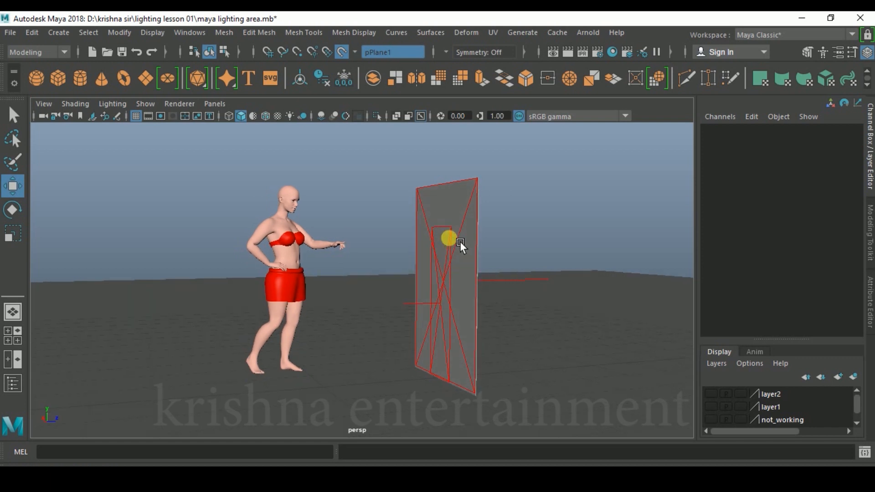
Step: Check the Loaded and Auto load settings of the Arnold plug-in mtoa.mll in the Plug-in Manager and close it
click(585, 32)
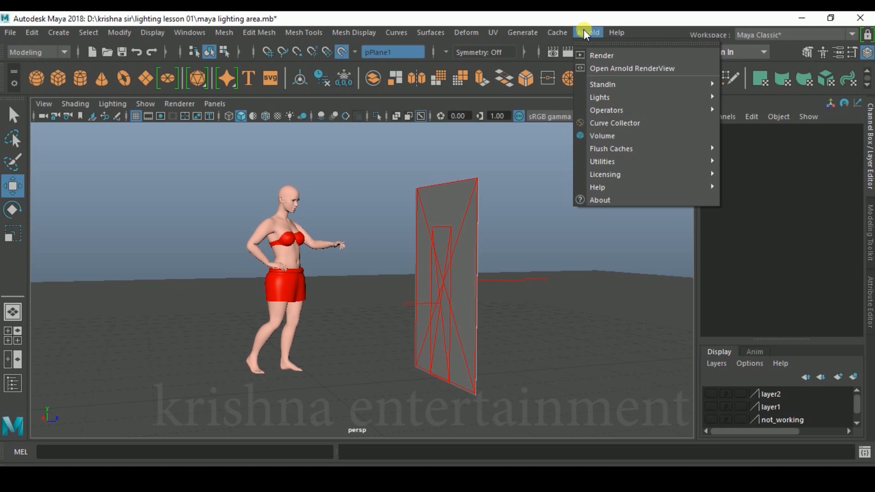
click(183, 33)
click(178, 33)
mouse_move(237, 156)
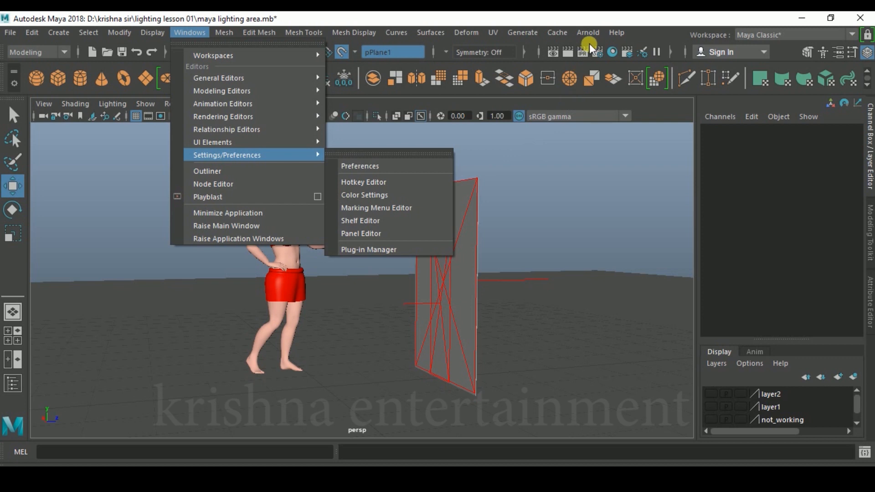
mouse_move(592, 33)
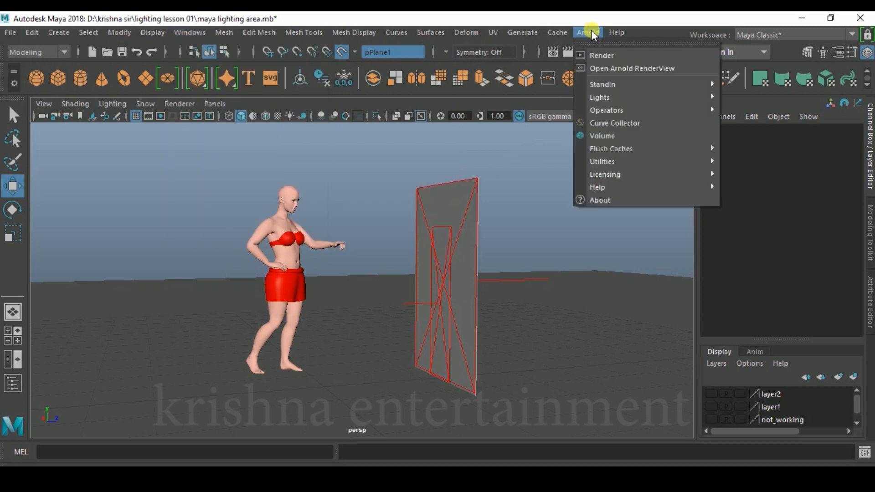
click(182, 32)
click(192, 34)
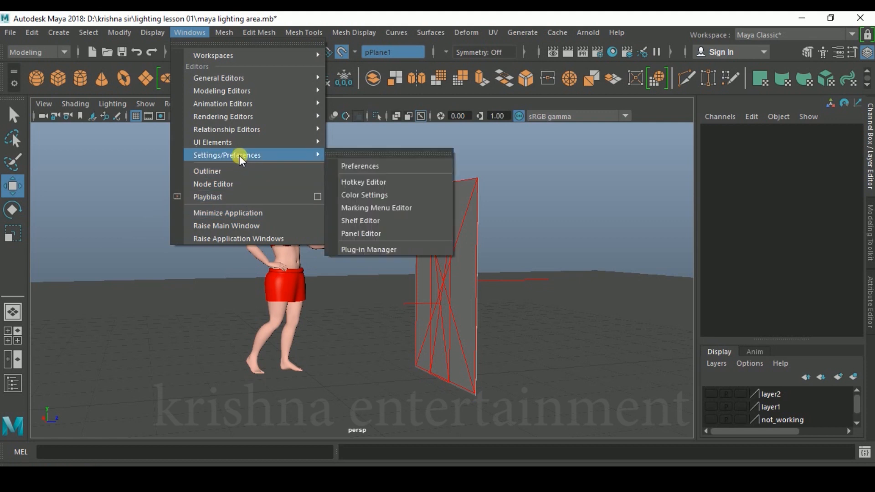
click(373, 251)
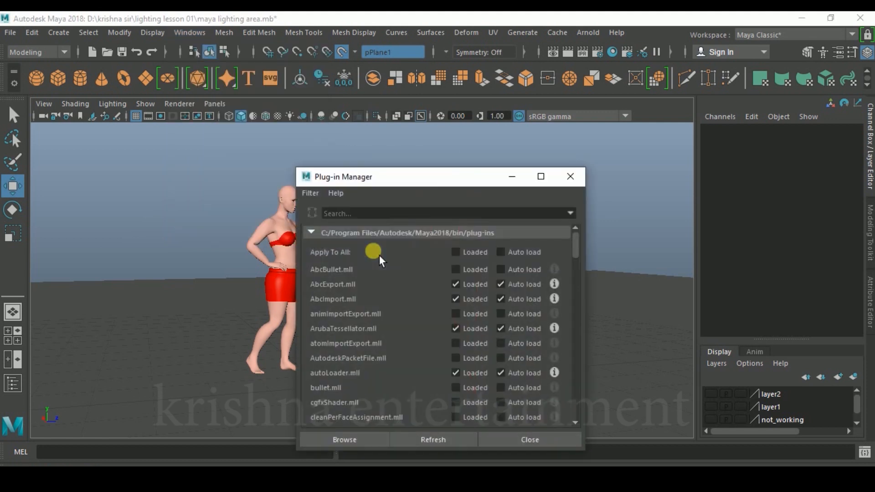
scroll(418, 266, down, 20)
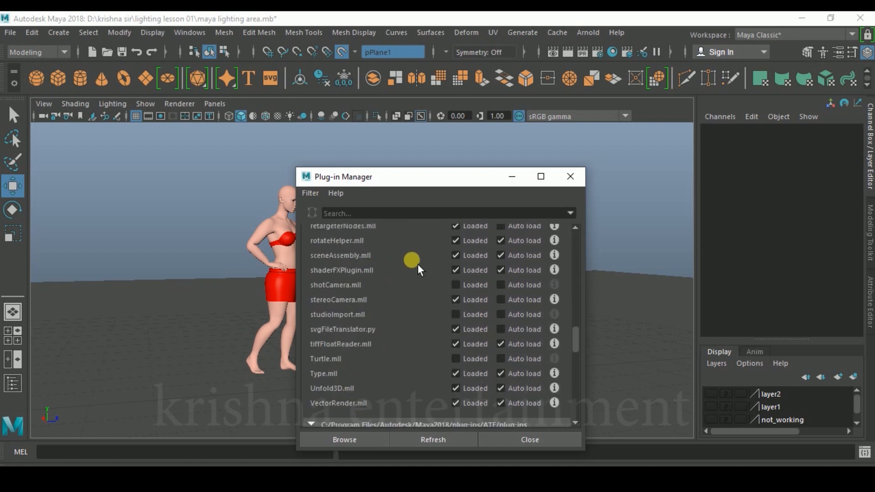
scroll(418, 264, down, 2)
scroll(417, 264, down, 4)
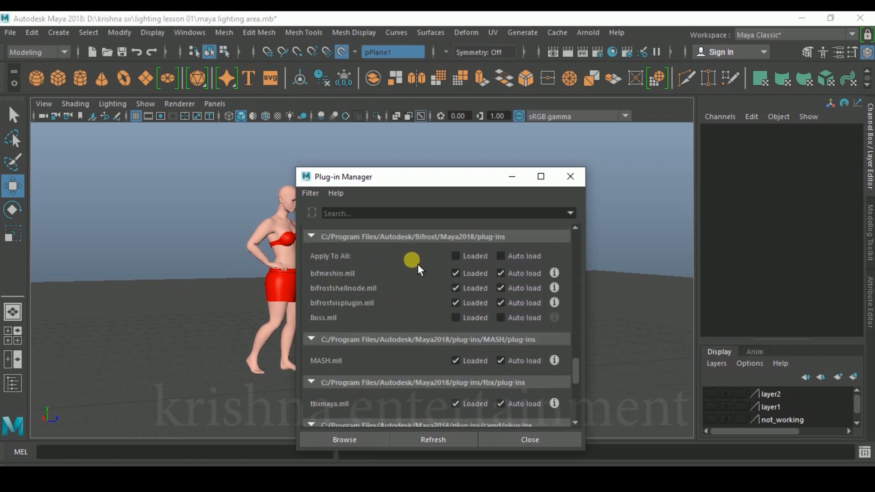
scroll(414, 274, down, 8)
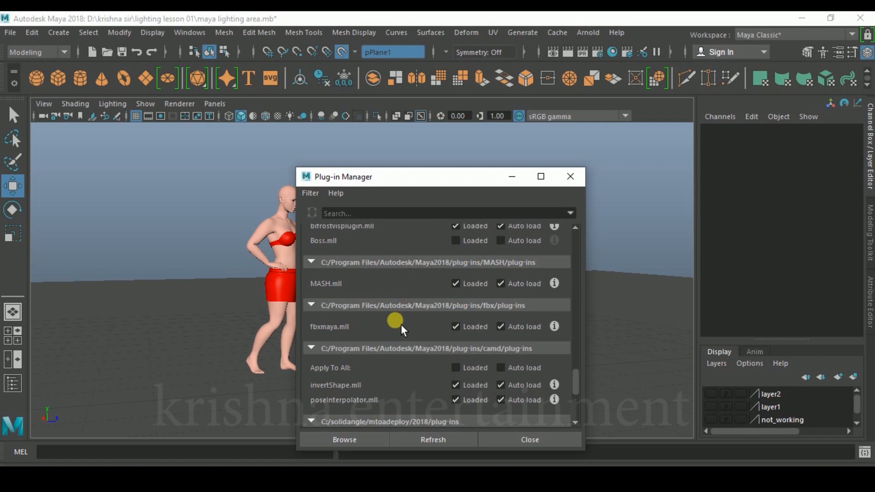
scroll(398, 324, down, 2)
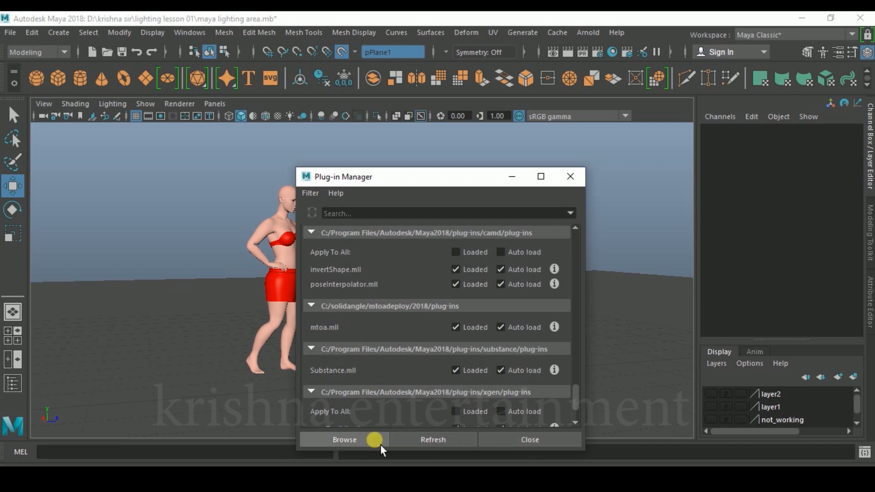
click(529, 442)
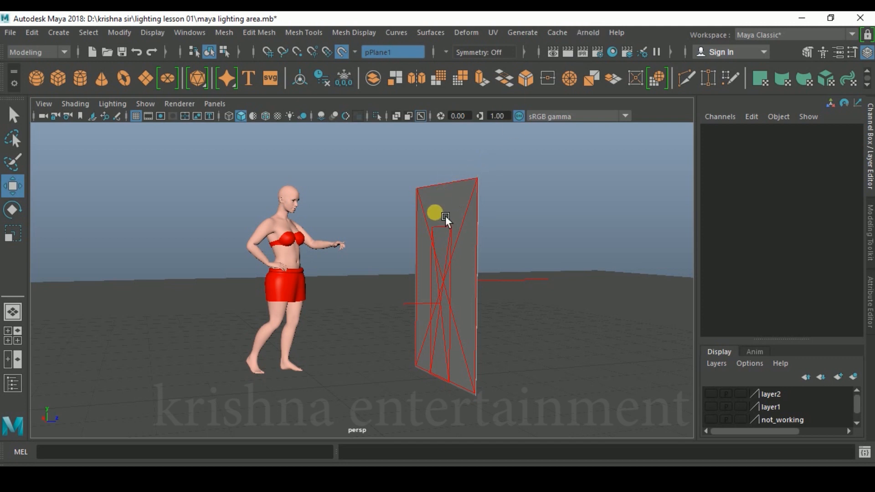
alt+drag(467, 238, 490, 269)
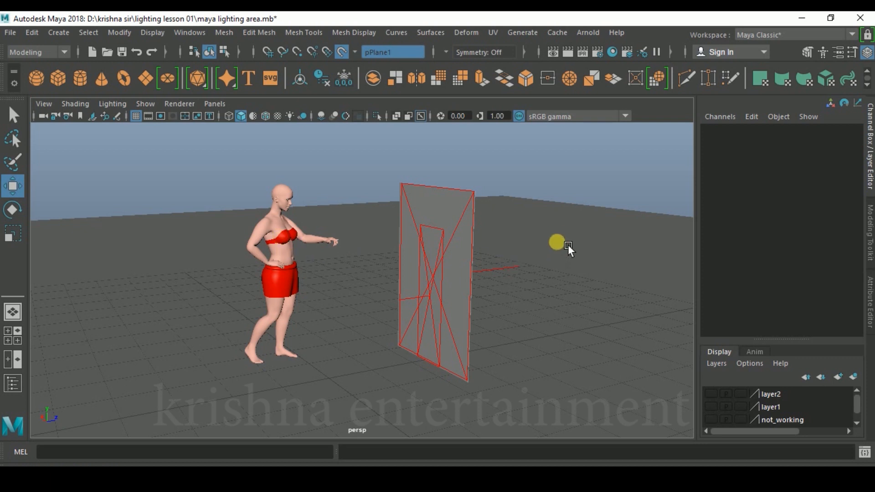
Step: Render the scene with Arnold, examine how the glowing panel lights the figure and floor, and close the render window
alt+drag(493, 263, 467, 265)
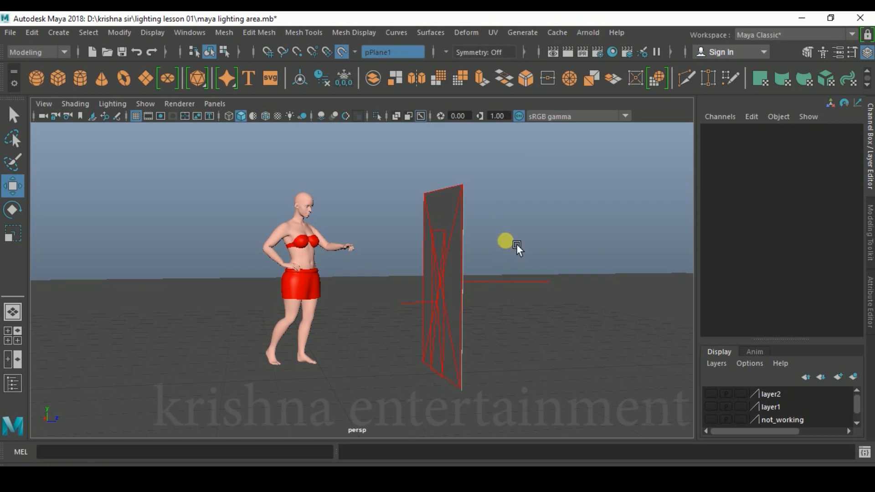
click(588, 32)
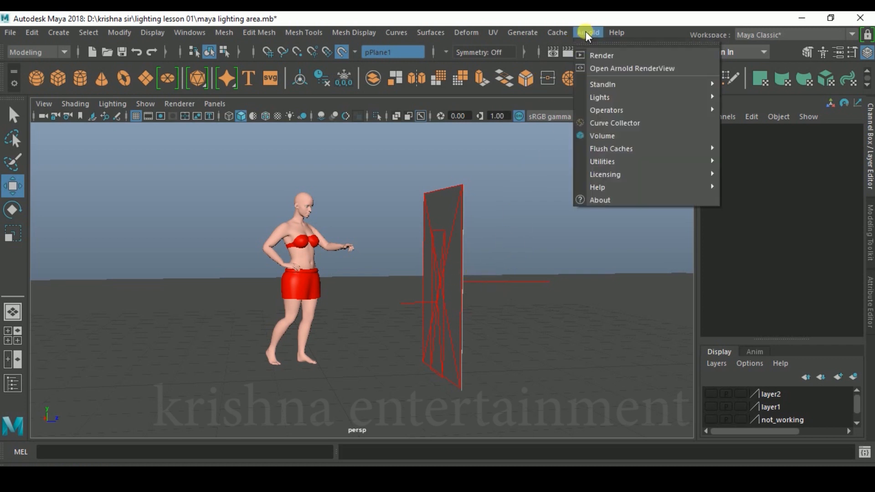
click(601, 55)
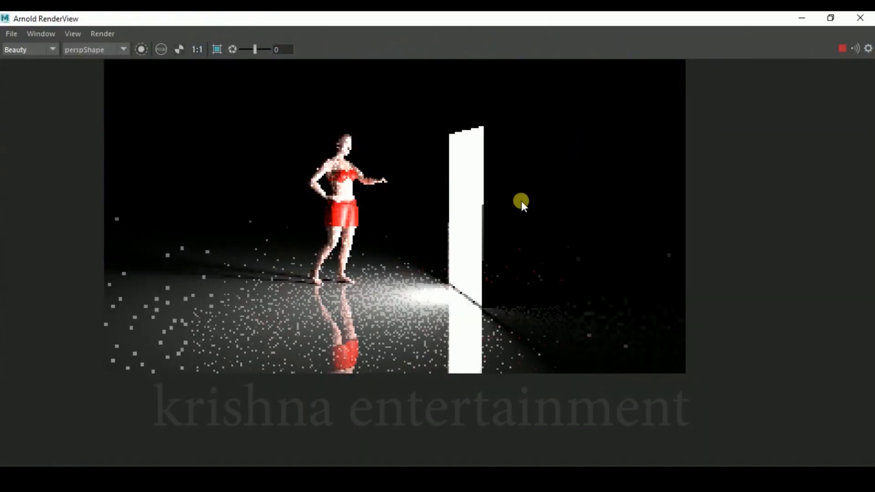
scroll(425, 217, up, 2)
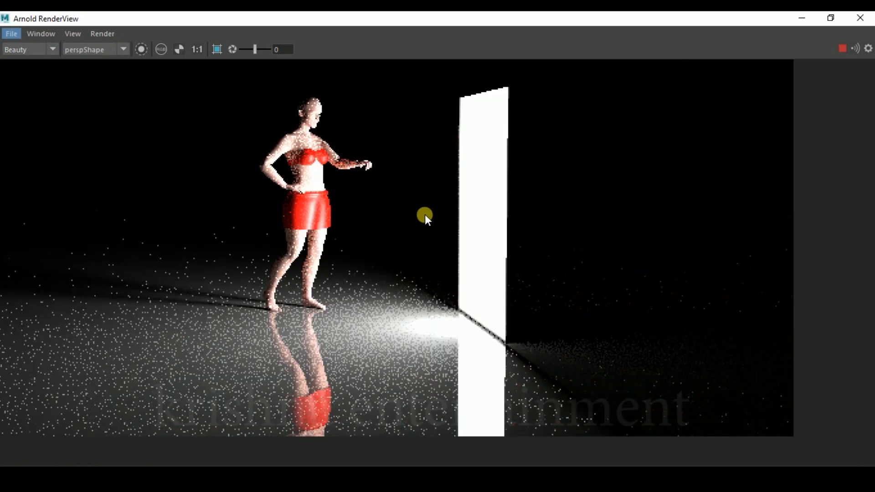
alt+middle_drag(424, 214, 451, 270)
scroll(450, 271, up, 1)
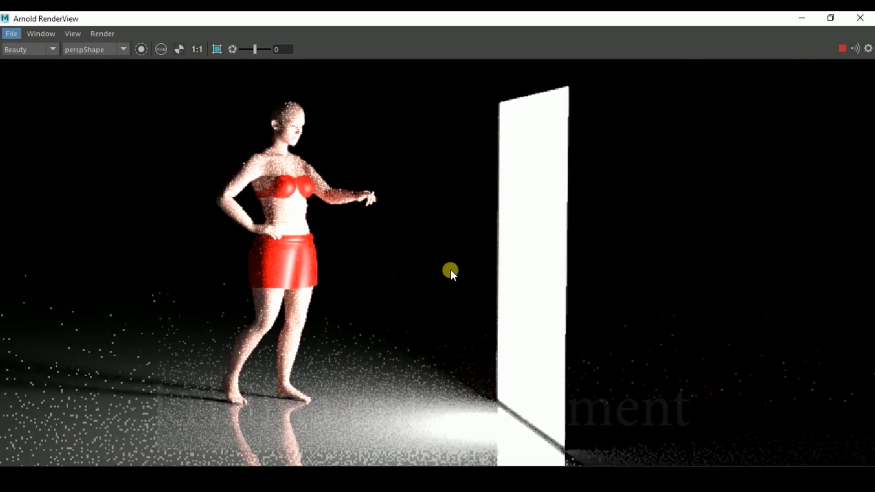
scroll(451, 271, down, 1)
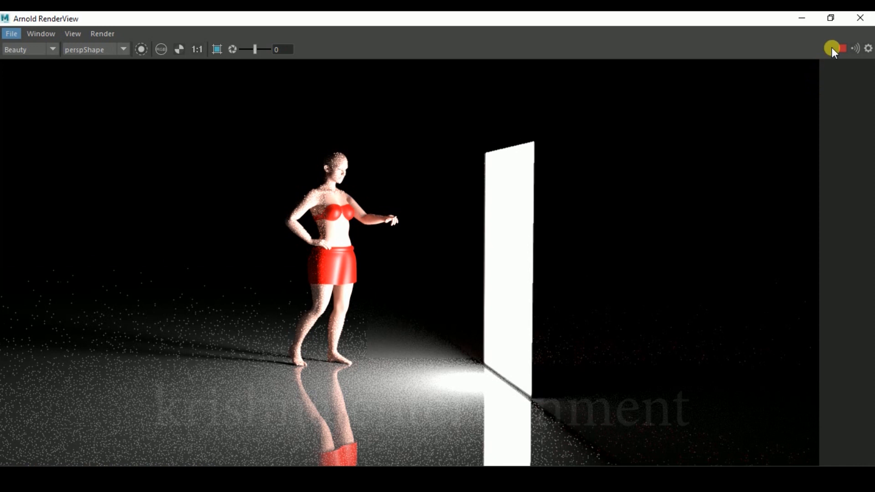
click(858, 20)
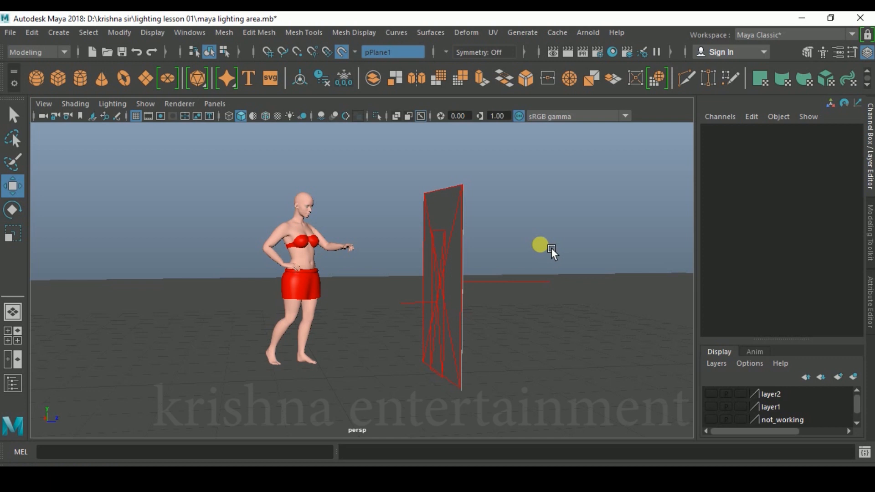
Step: Delete the upright panel together with its two area lights
alt+drag(551, 248, 534, 272)
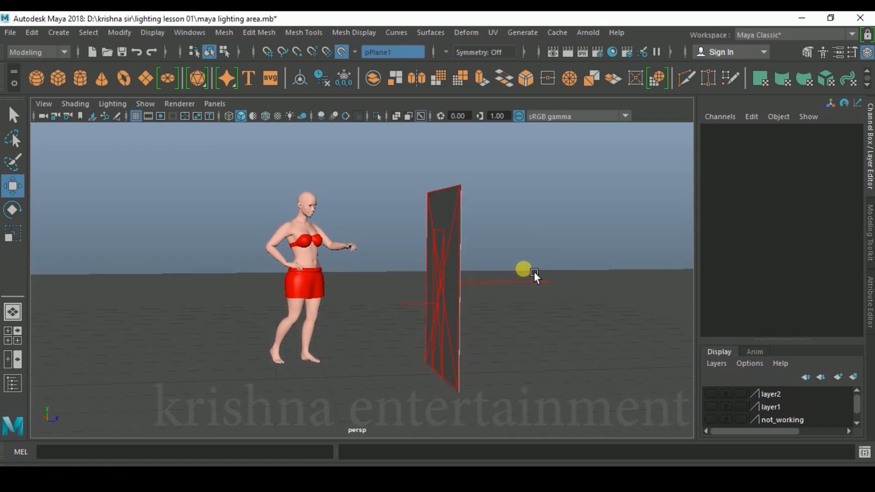
mouse_move(533, 271)
alt+mouse_down()
mouse_move(537, 253)
mouse_move(548, 261)
alt+mouse_up()
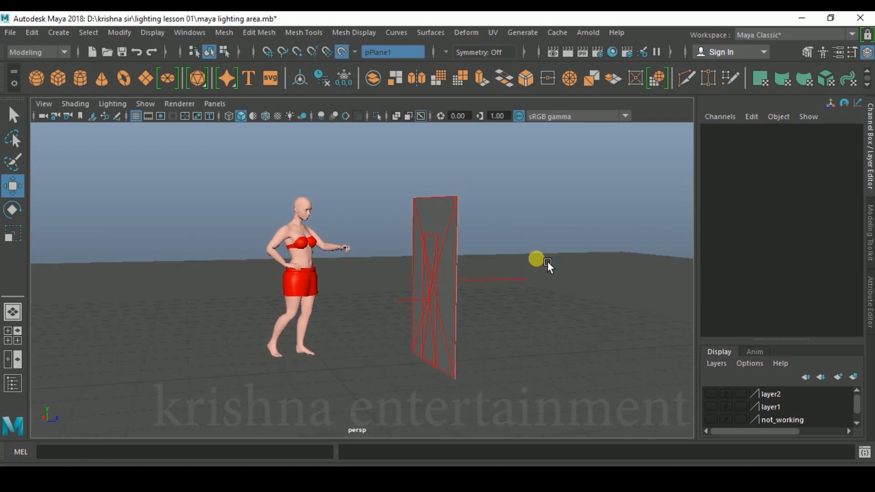
alt+drag(548, 261, 511, 254)
drag(387, 173, 472, 244)
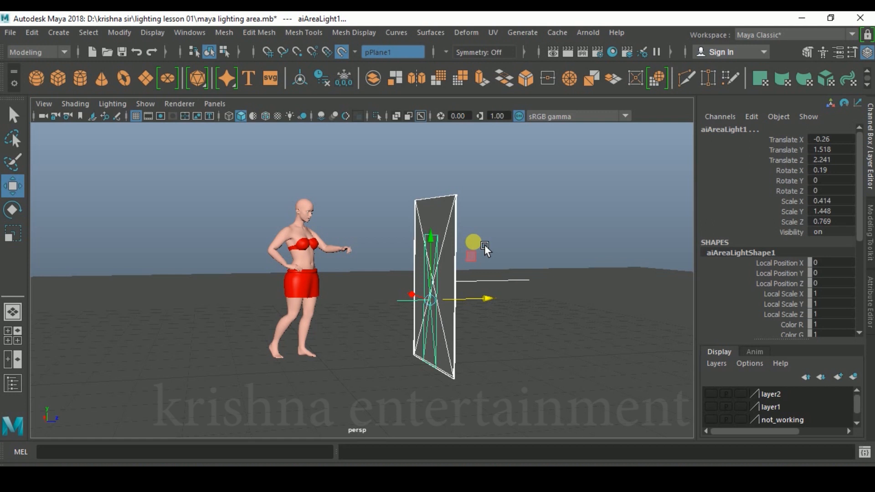
key(Delete)
Step: Render the scene without any lights in Arnold, check the result and close the render window
alt+drag(432, 266, 395, 263)
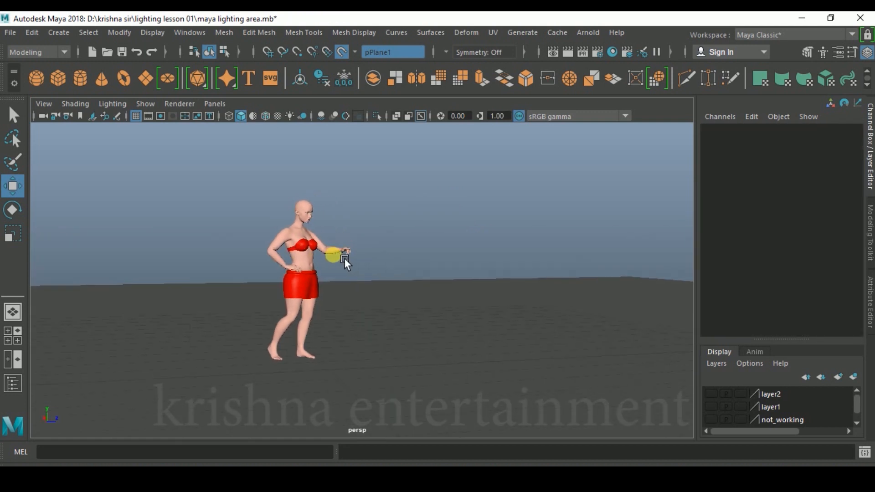
scroll(344, 259, up, 2)
click(592, 35)
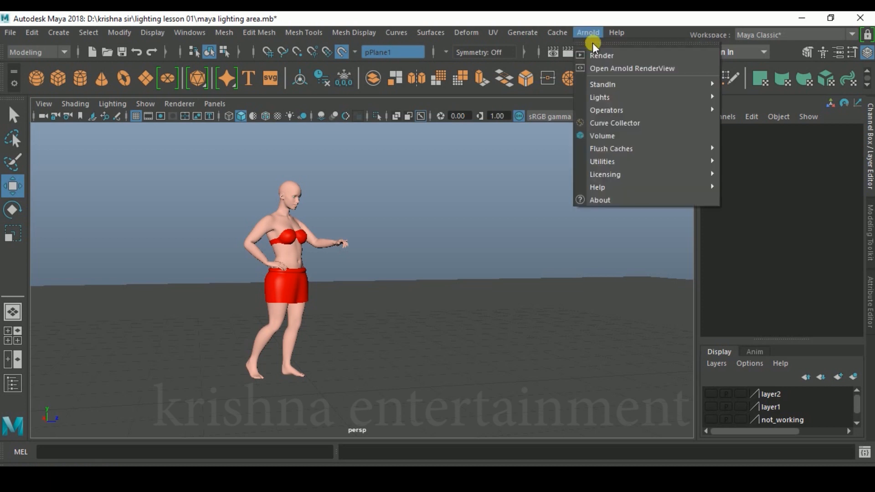
click(614, 53)
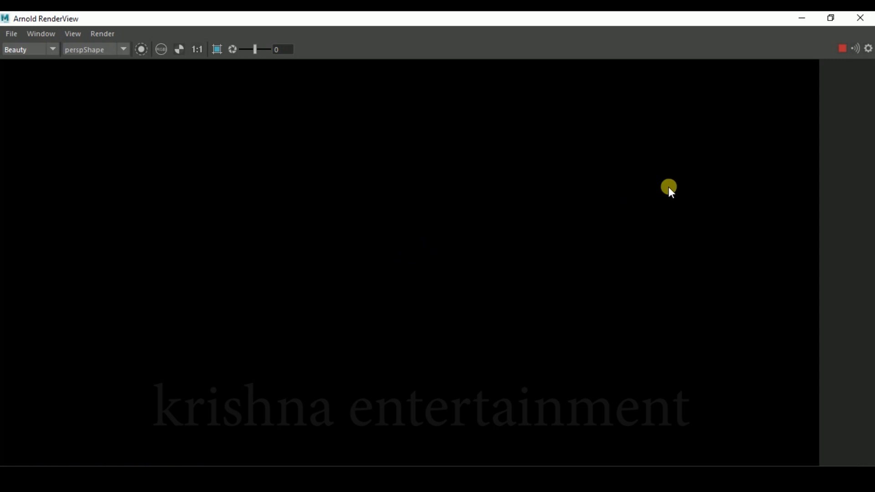
click(868, 19)
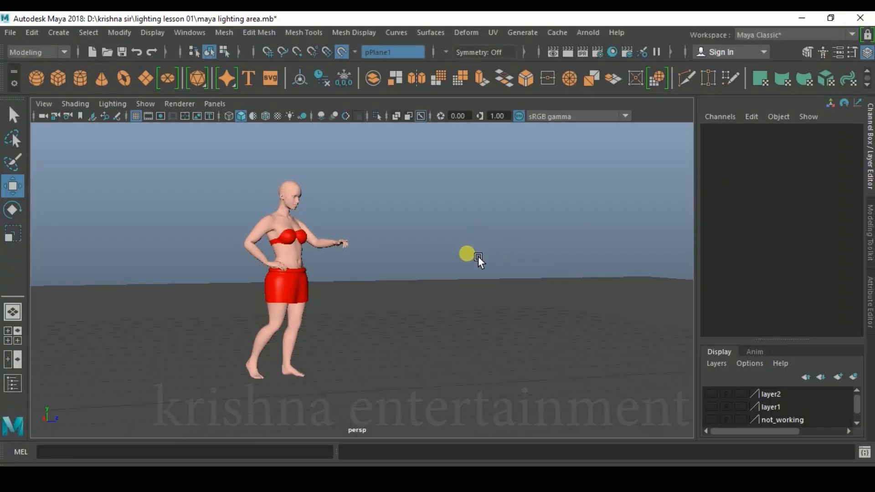
Step: Review the standard Maya lights alongside Arnold's lights, looking for the area light in both sets
alt+drag(483, 274, 443, 275)
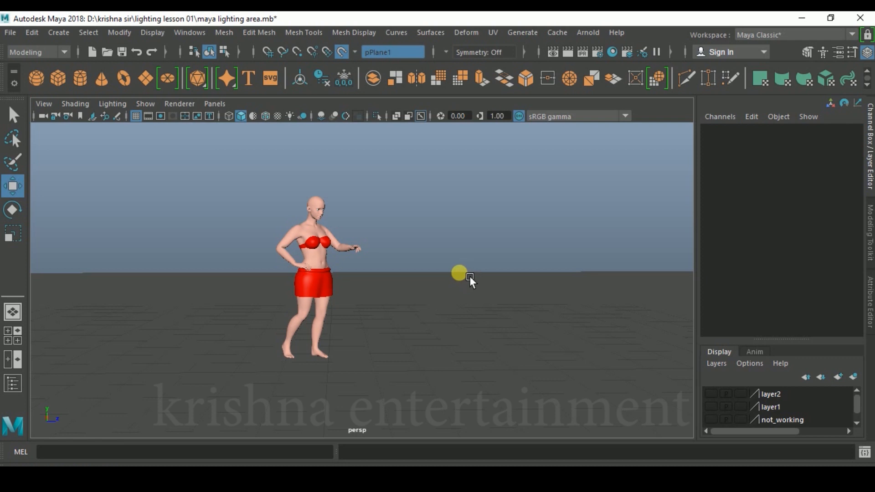
click(67, 37)
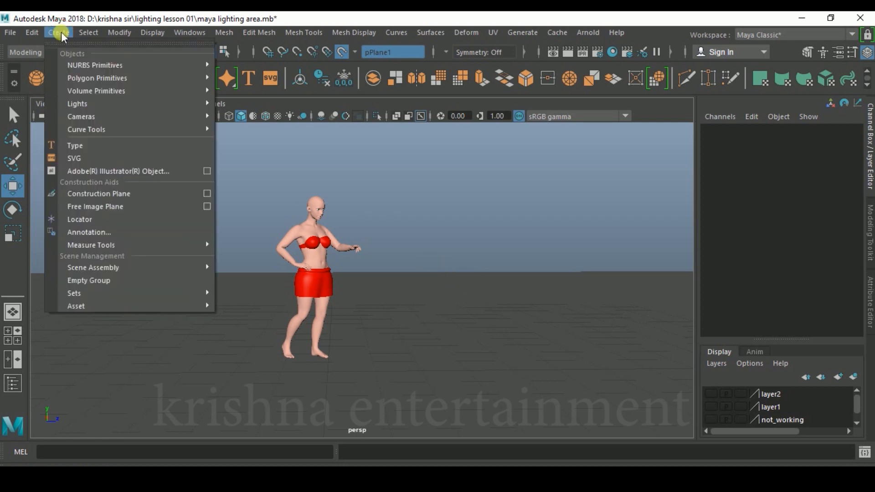
mouse_move(89, 109)
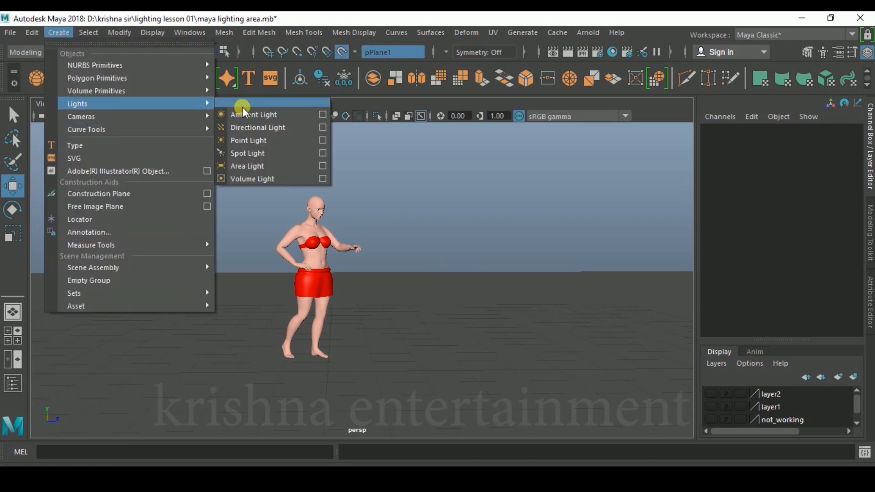
click(591, 34)
click(597, 36)
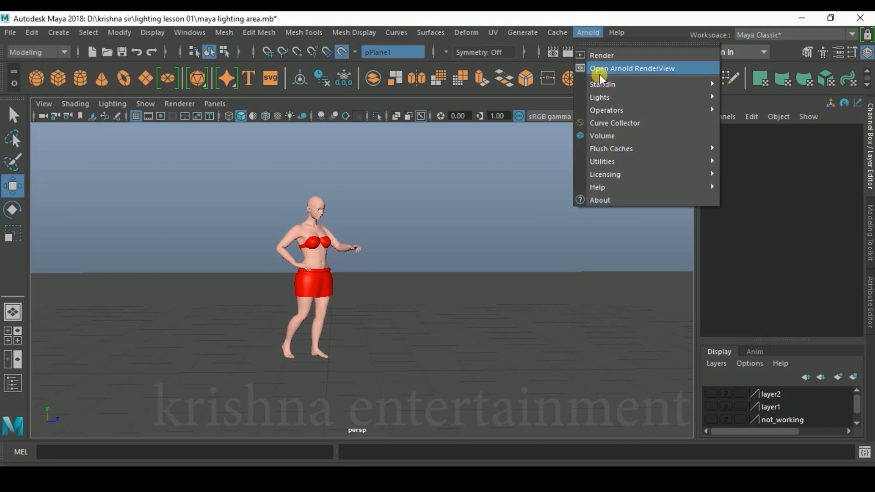
mouse_move(606, 98)
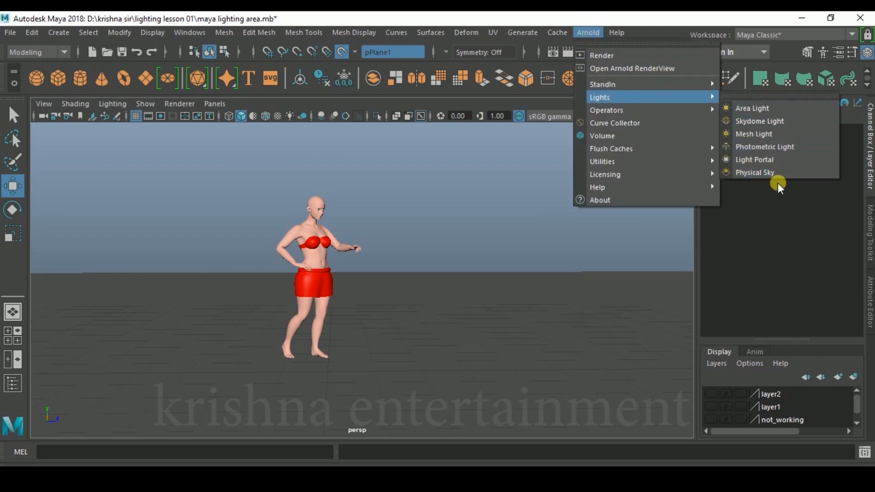
click(58, 33)
mouse_move(94, 105)
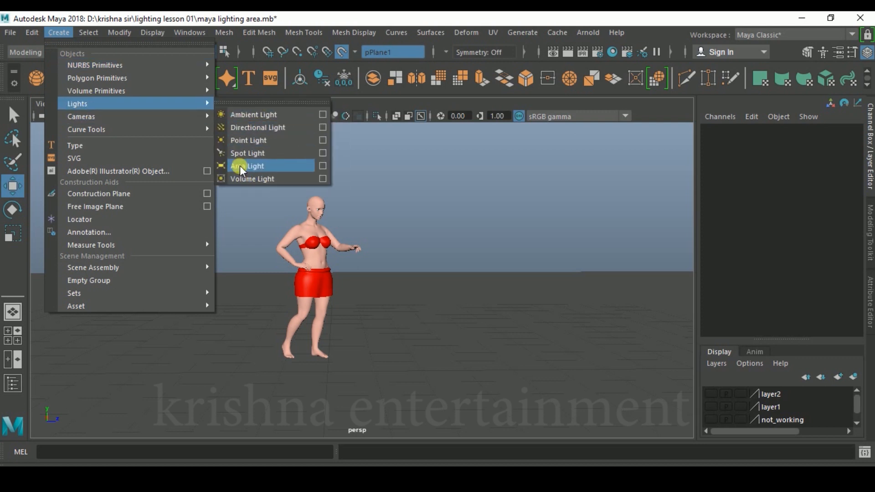
Step: Create an Arnold area light and place it in front of the figure at about Translate Y 1.963 and Translate Z 3.259
click(581, 32)
mouse_move(606, 98)
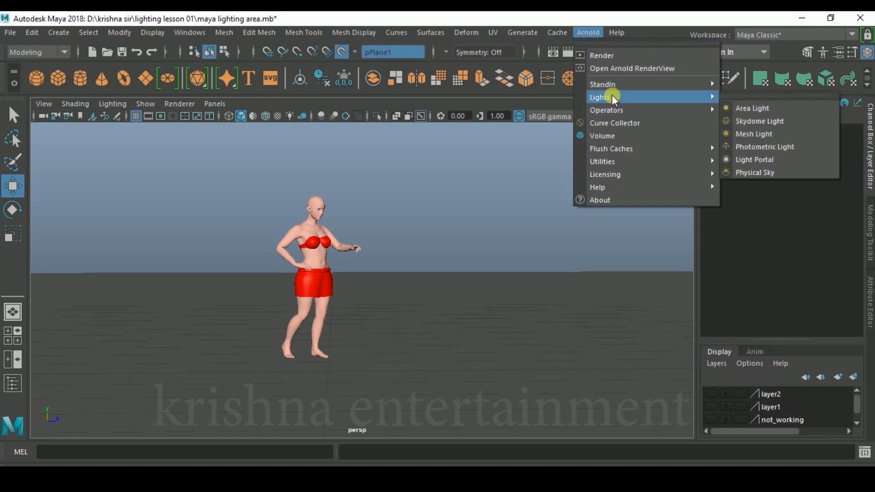
click(755, 107)
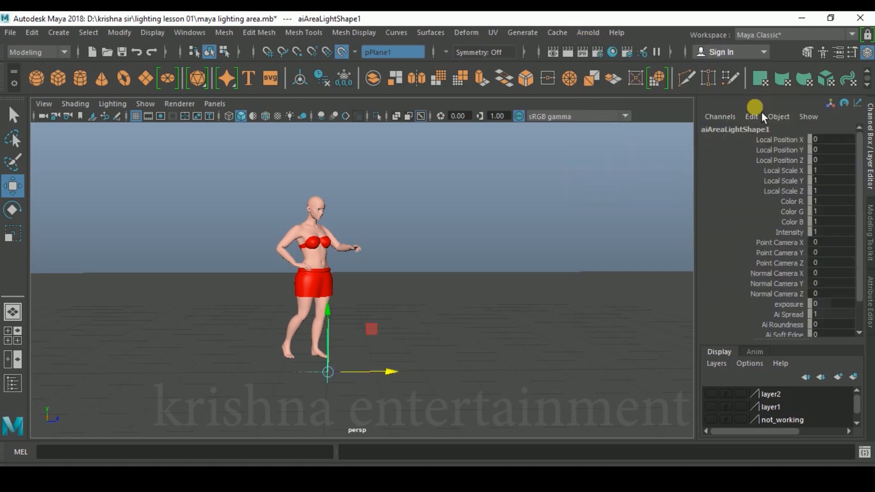
drag(397, 376, 546, 364)
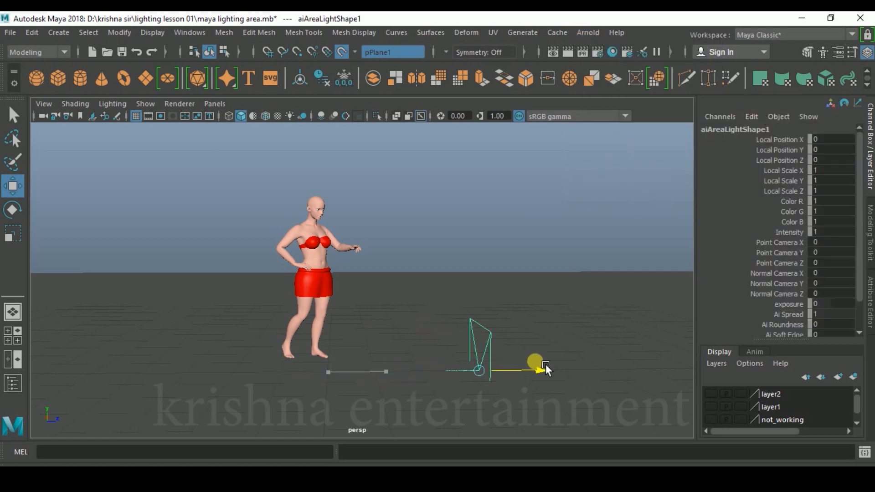
drag(490, 334, 500, 277)
drag(436, 251, 453, 296)
alt+drag(453, 296, 477, 277)
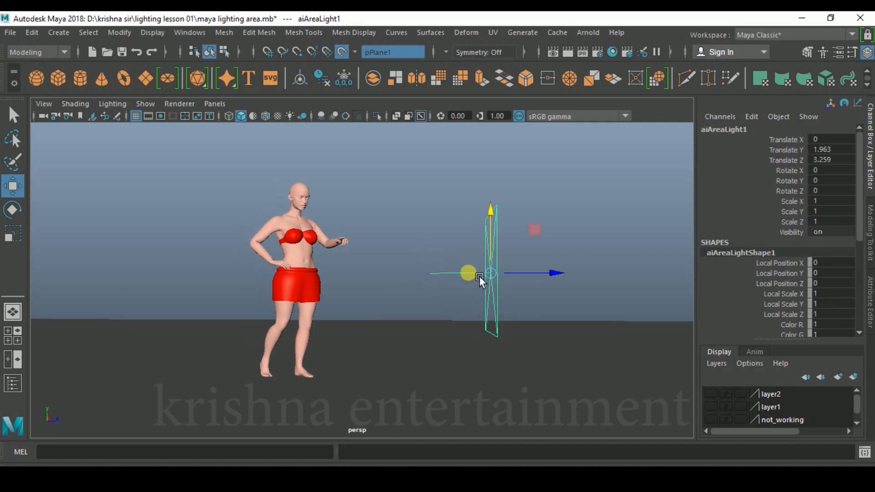
drag(435, 251, 475, 284)
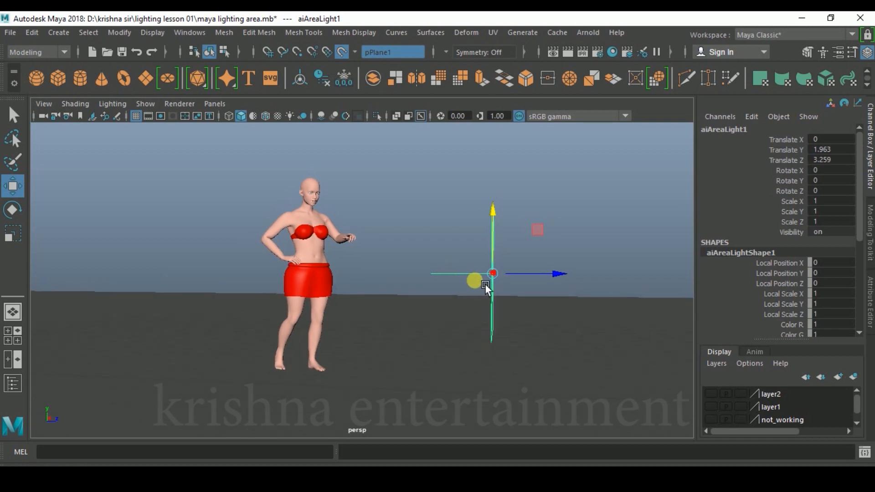
Step: Raise the area light above the figure's height to about Translate Y 3.765
alt+drag(502, 298, 559, 303)
click(585, 228)
alt+drag(498, 276, 546, 264)
alt+drag(640, 259, 516, 285)
drag(492, 192, 492, 104)
Step: Tilt the area light down toward the figure to about Rotate X -35.655 and shift it sideways to about Translate X 0.921
scroll(546, 241, down, 2)
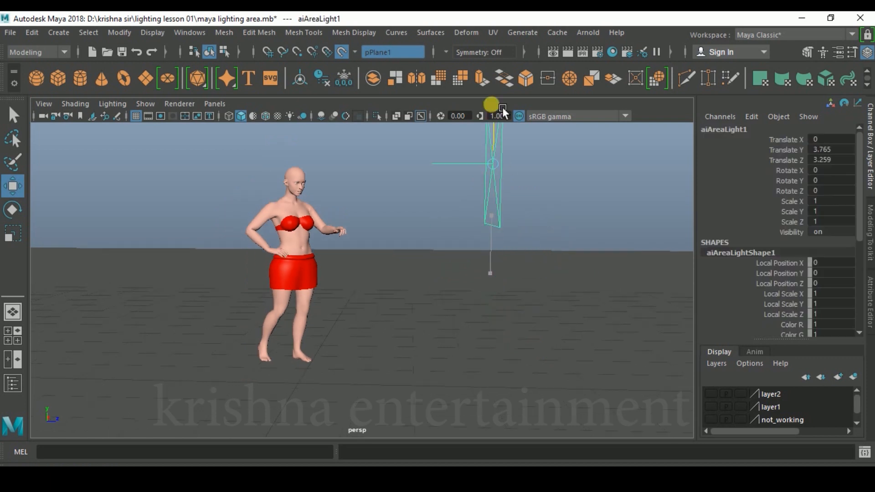
scroll(505, 155, down, 3)
key(e)
drag(438, 190, 614, 285)
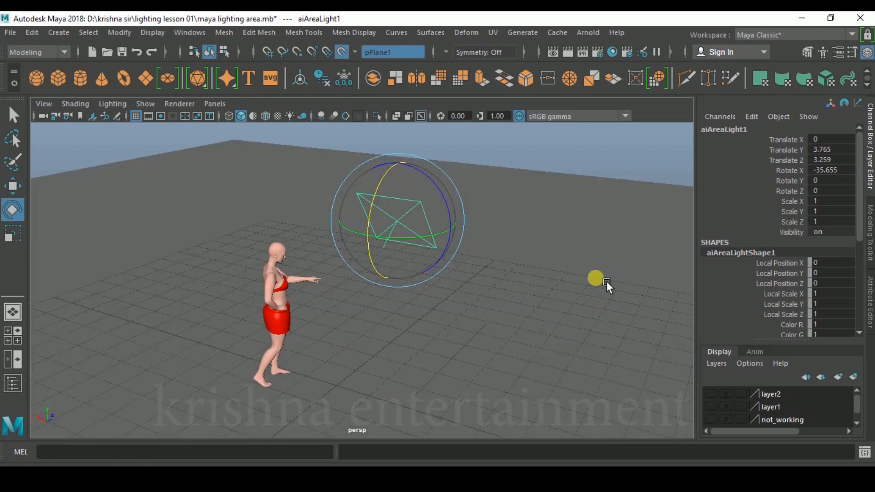
key(w)
drag(360, 216, 335, 213)
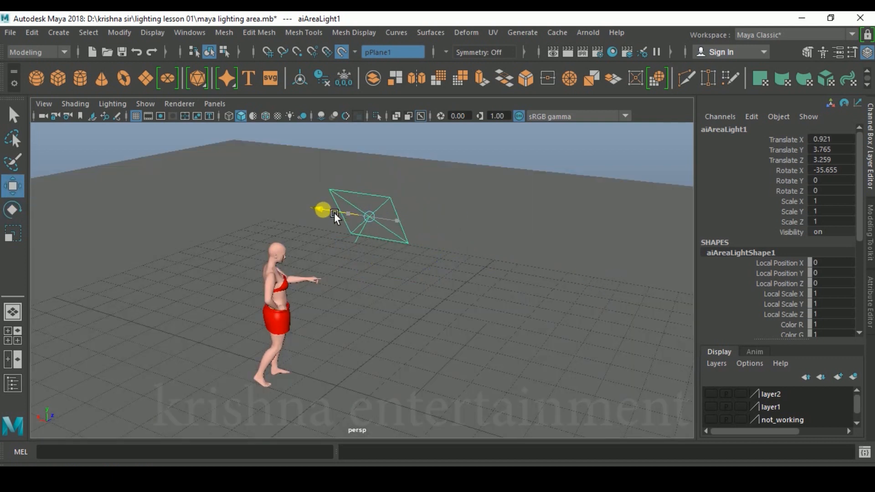
Step: Inspect the tilted area light's aim relative to the figure from several angles and locate the Look Through Selected command
alt+drag(499, 273, 549, 300)
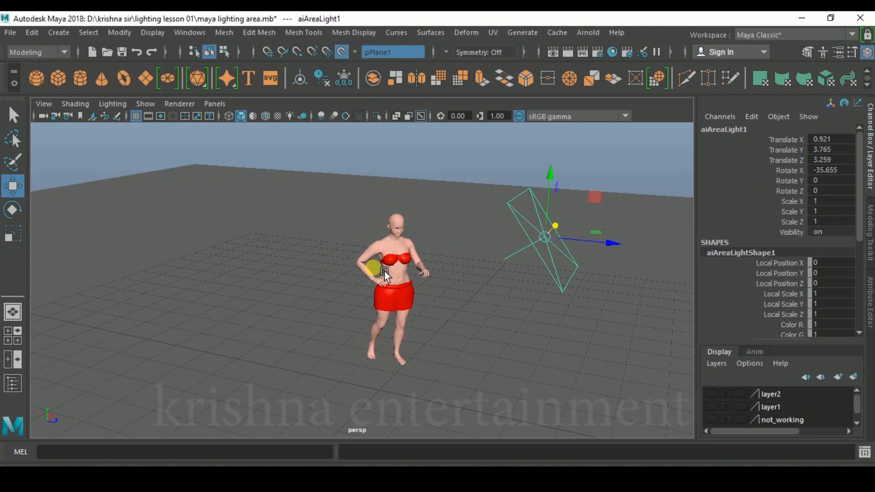
alt+drag(494, 278, 506, 277)
alt+drag(384, 273, 517, 244)
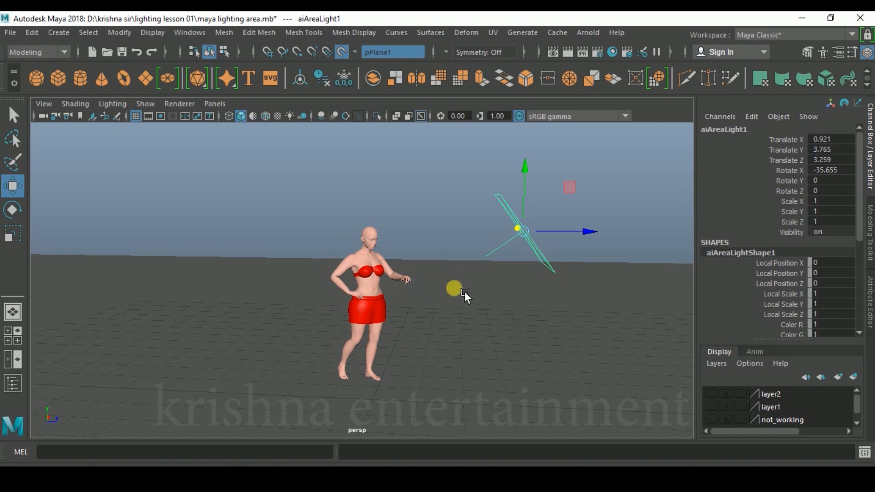
alt+drag(464, 292, 456, 265)
click(455, 267)
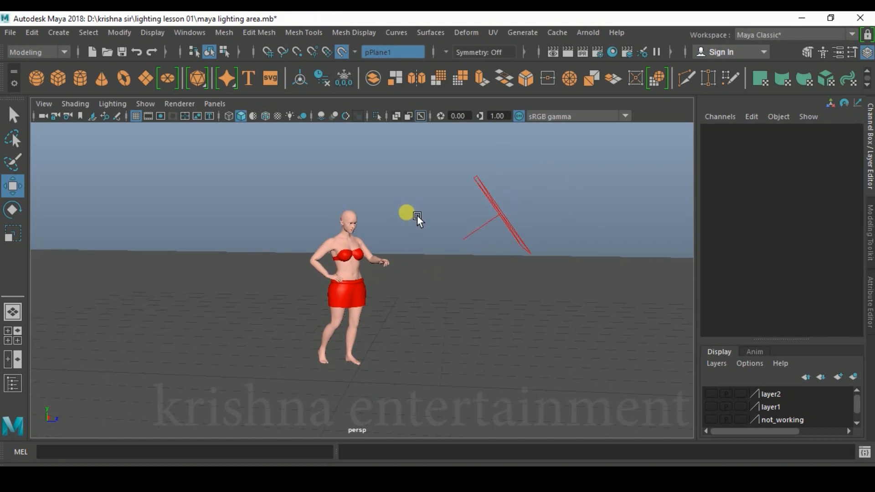
click(477, 183)
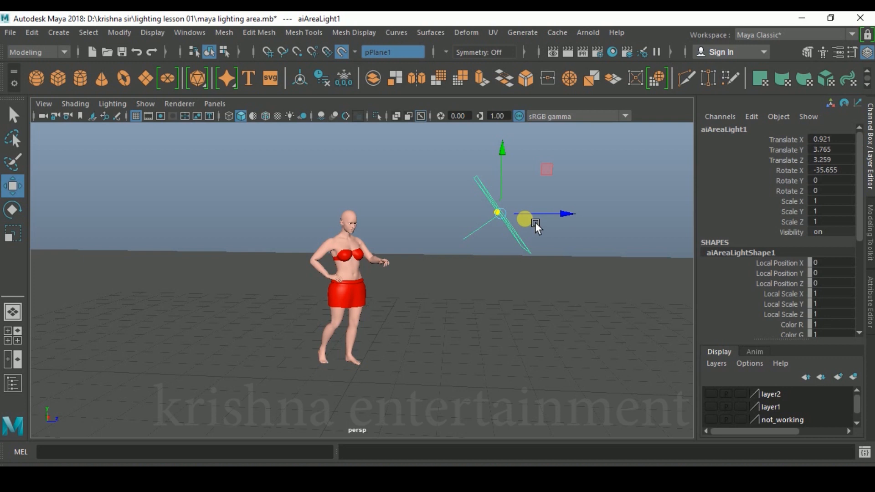
alt+drag(533, 227, 512, 225)
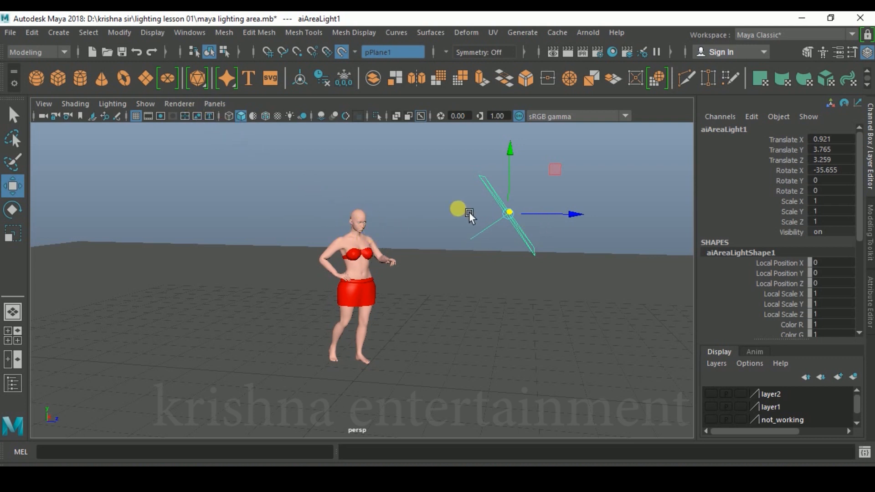
click(215, 104)
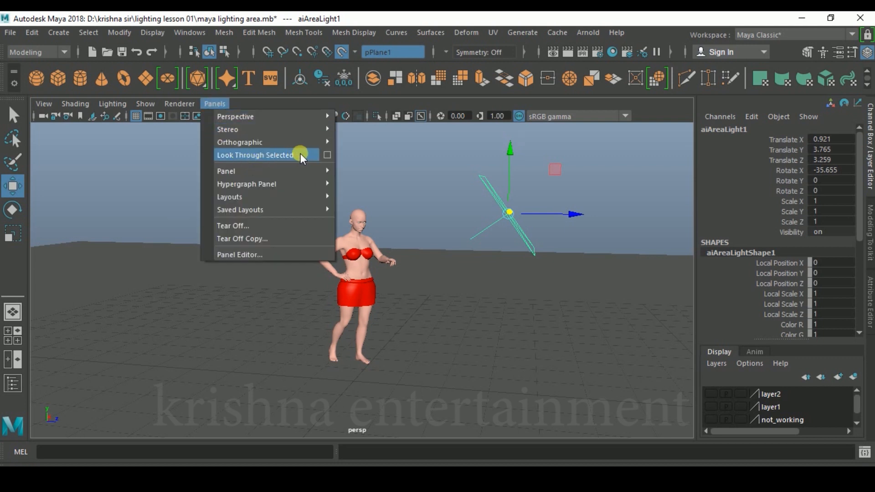
click(433, 191)
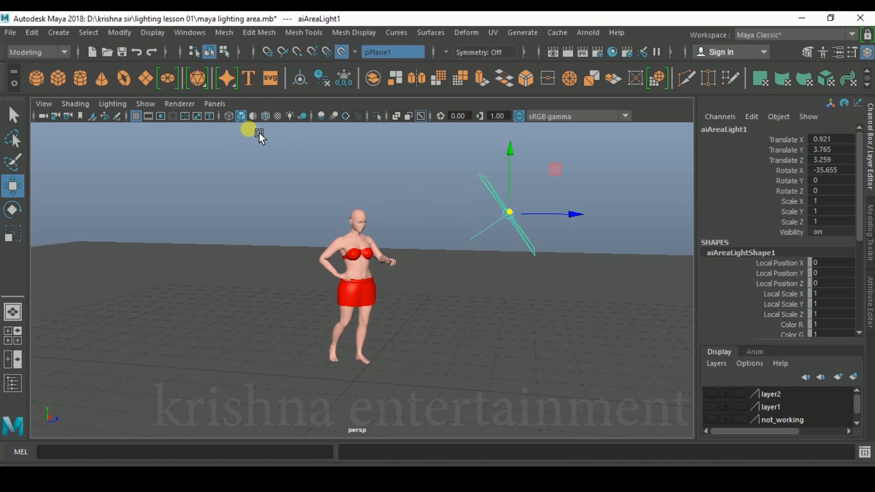
Step: Look through the area light and aim it at the whole figure, at about Translate 0.116, 3.133, 2.045 with Rotate X -15.855 and Rotate Y -32
click(215, 104)
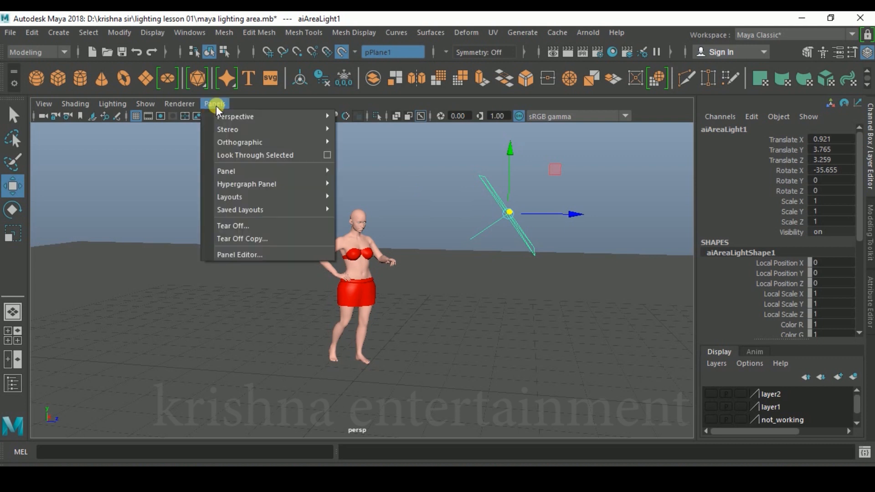
click(257, 156)
alt+drag(423, 271, 410, 288)
alt+middle_drag(410, 288, 405, 274)
scroll(439, 305, down, 1)
alt+drag(452, 301, 430, 309)
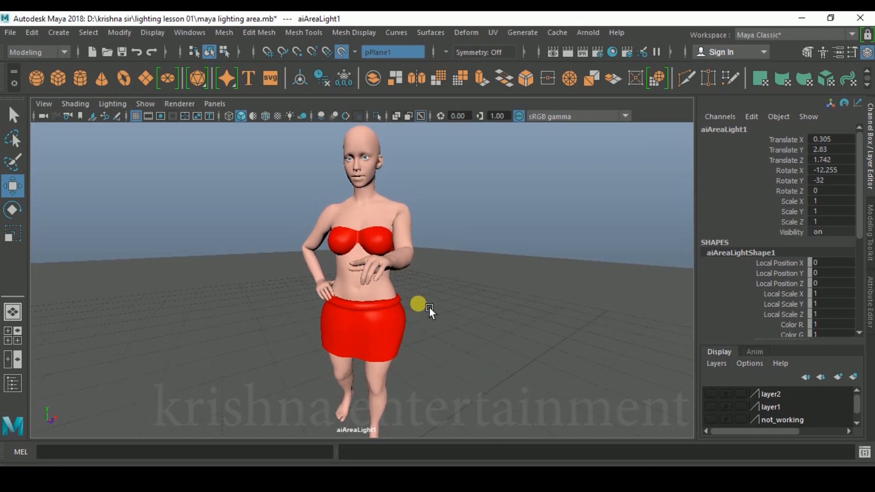
scroll(429, 307, down, 1)
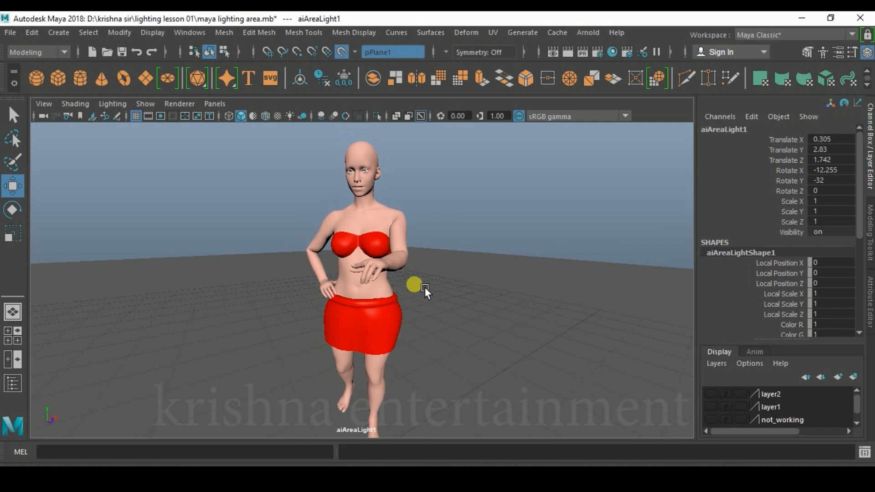
scroll(432, 299, down, 1)
alt+drag(434, 306, 435, 310)
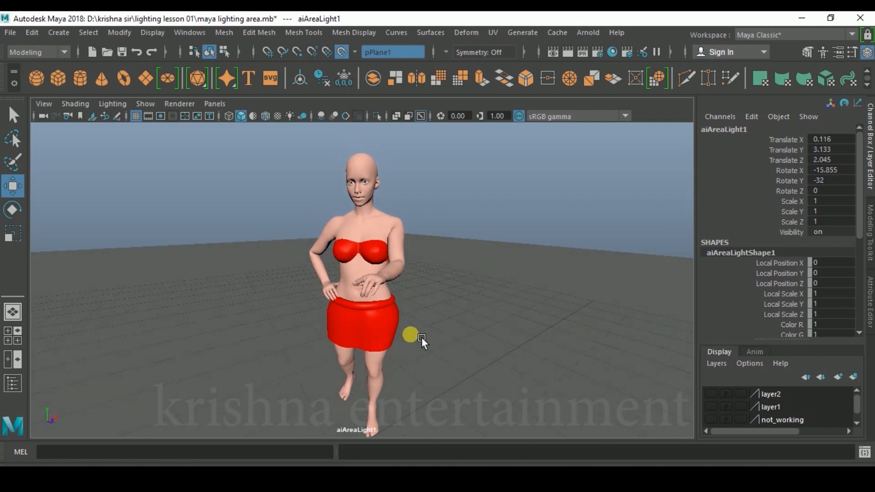
Step: Return the viewport to the persp camera and check the area light's aim at the figure
click(437, 205)
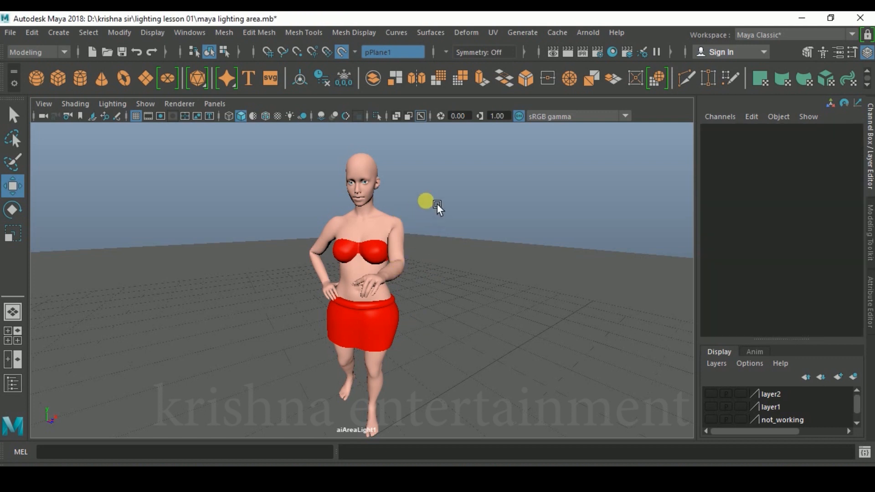
click(215, 103)
mouse_move(252, 110)
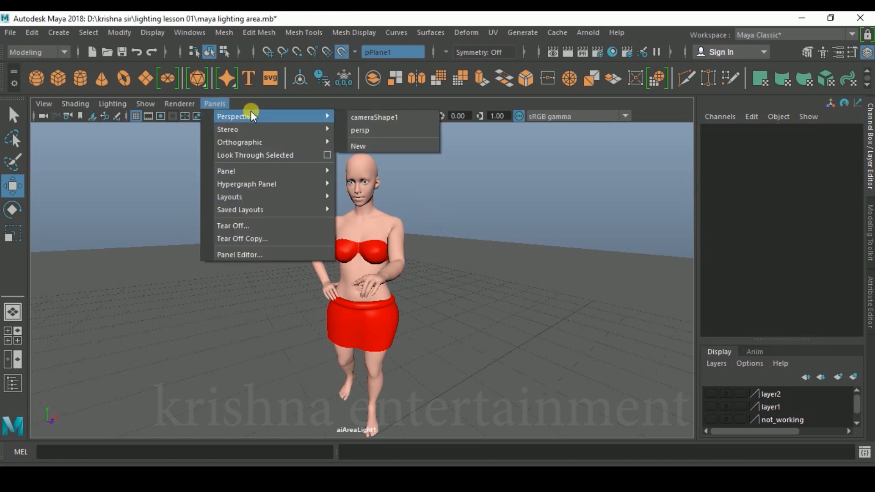
click(373, 131)
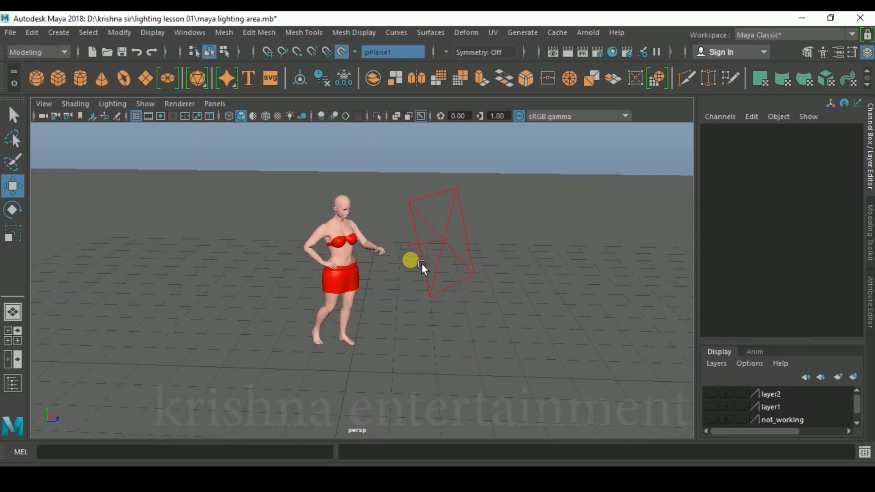
alt+drag(422, 263, 417, 244)
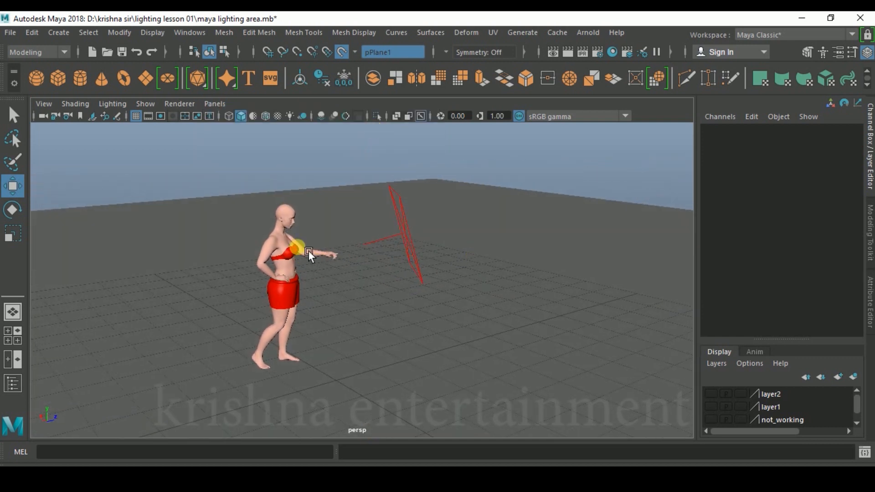
alt+drag(298, 241, 281, 283)
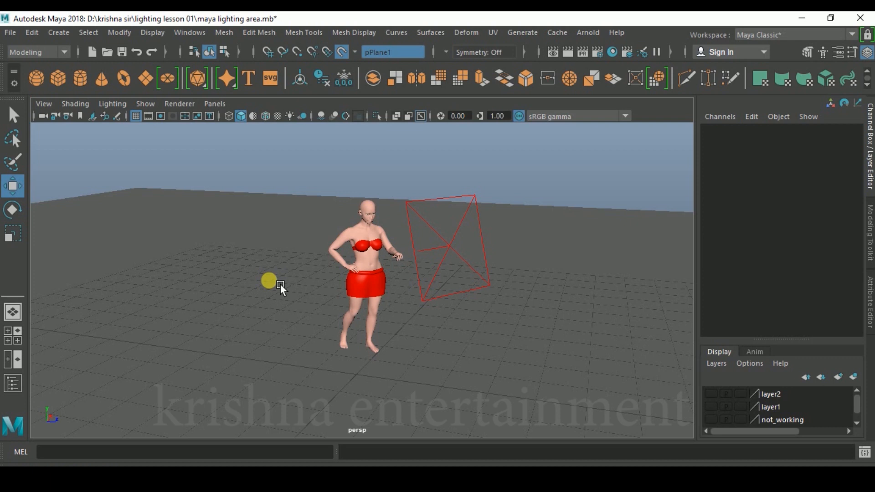
alt+drag(280, 284, 433, 301)
click(64, 35)
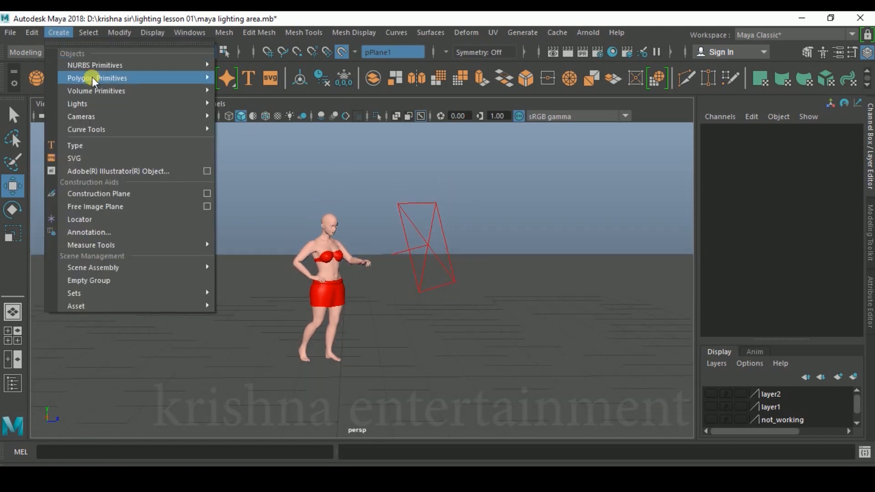
mouse_move(104, 101)
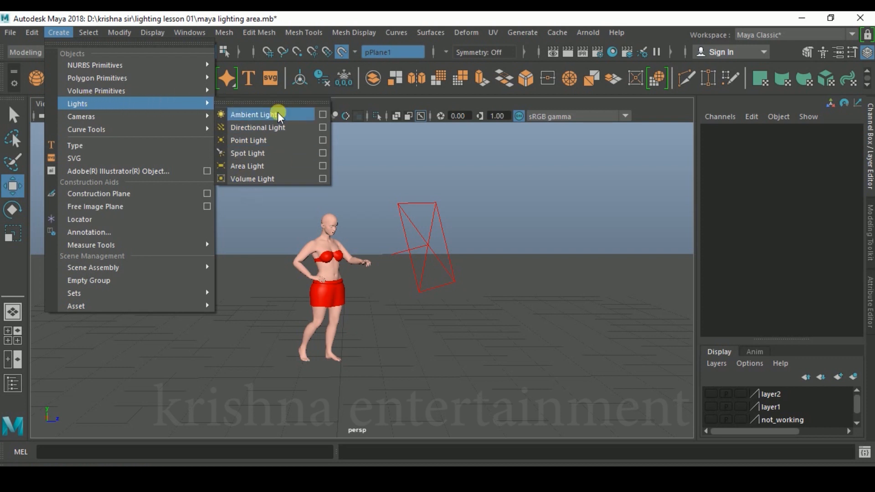
click(588, 32)
click(589, 32)
click(588, 32)
mouse_move(714, 97)
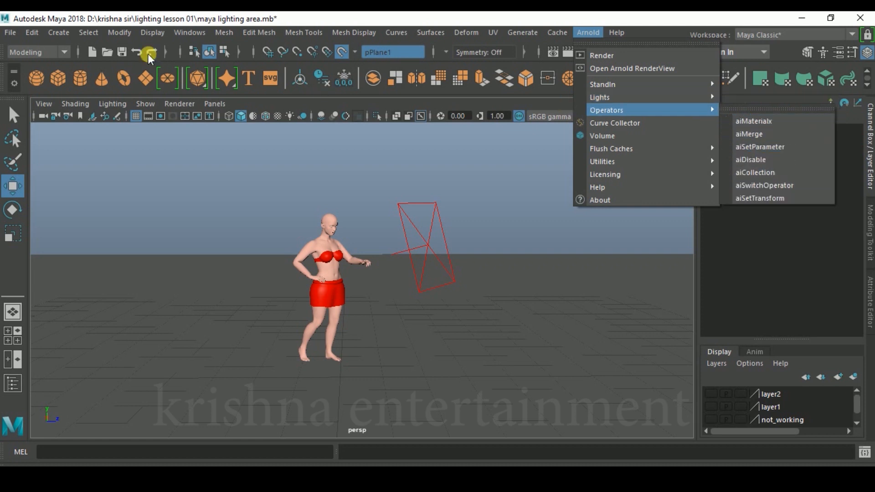
click(57, 32)
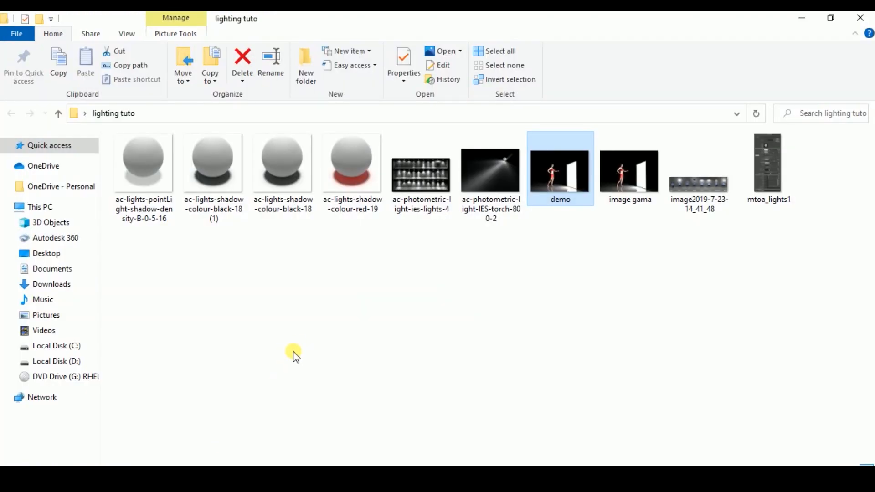
Step: View image2019-7-23-14_41_48 from the lighting tuto folder to compare the light types, then close it and return to Maya
click(293, 353)
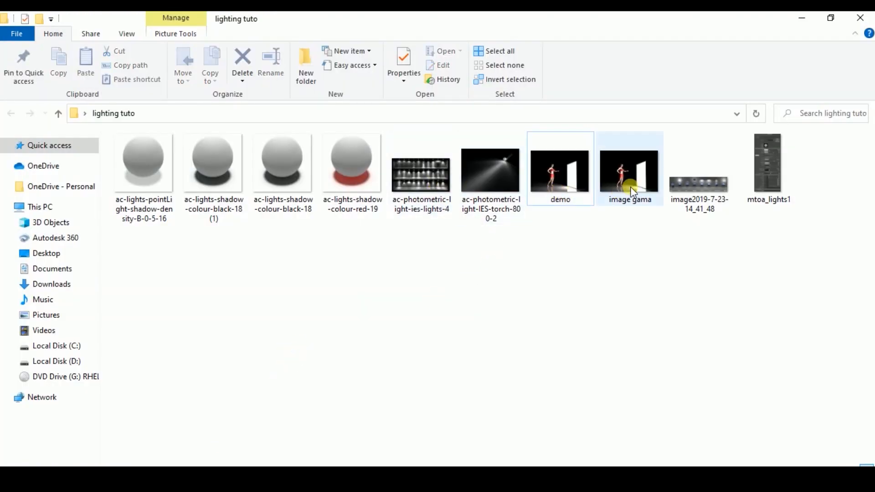
click(705, 181)
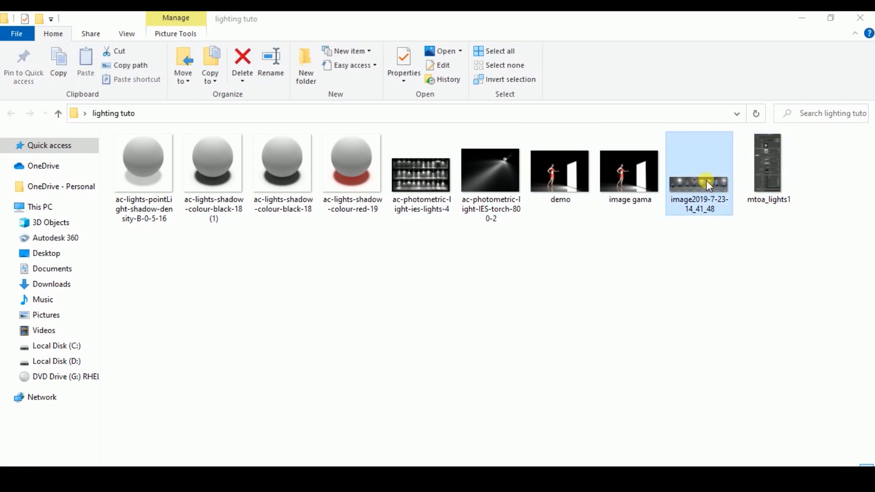
double_click(707, 181)
scroll(345, 294, up, 3)
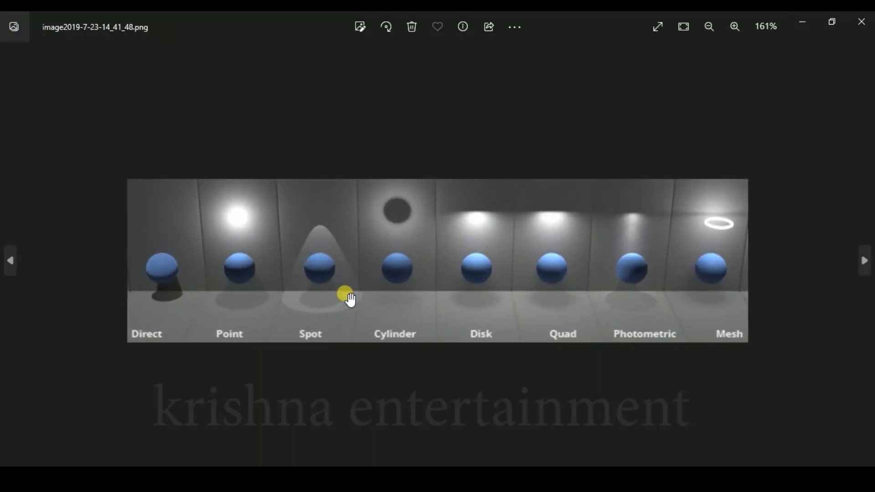
scroll(344, 294, up, 2)
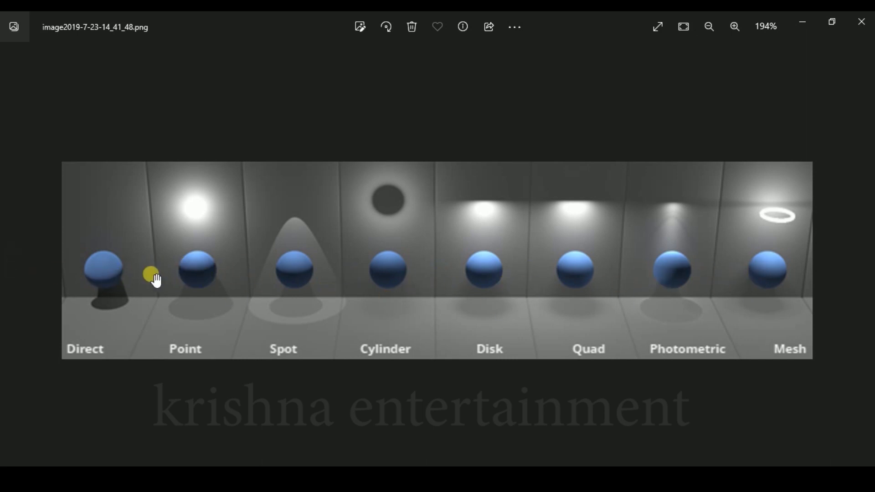
click(862, 21)
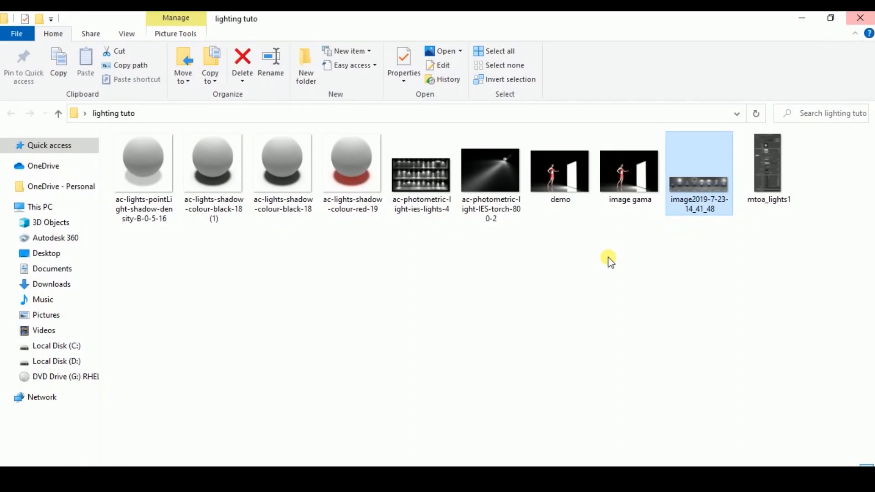
click(802, 19)
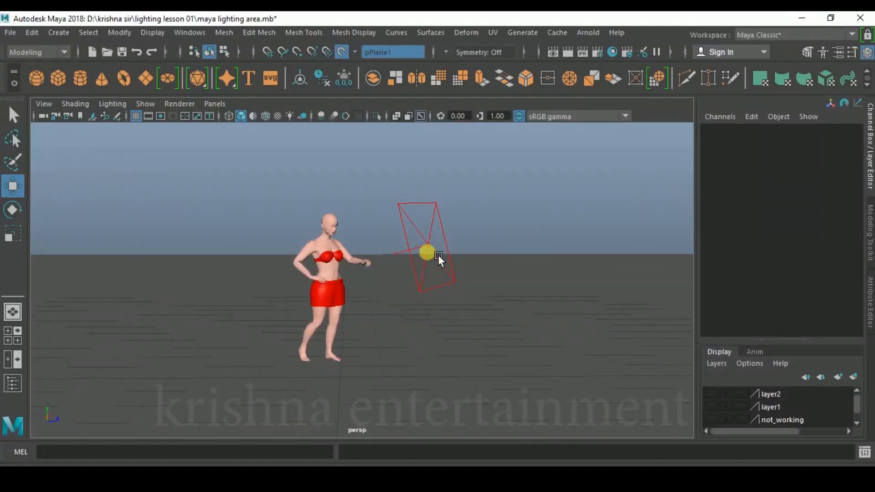
Step: Select the area light and open the demo reference image to study the light panel's size and placement beside the figure
drag(465, 212, 464, 235)
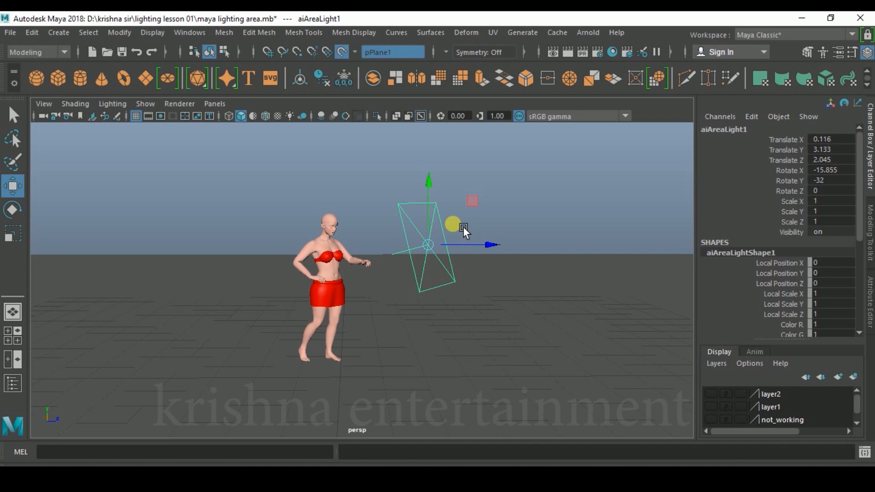
alt+drag(456, 264, 468, 281)
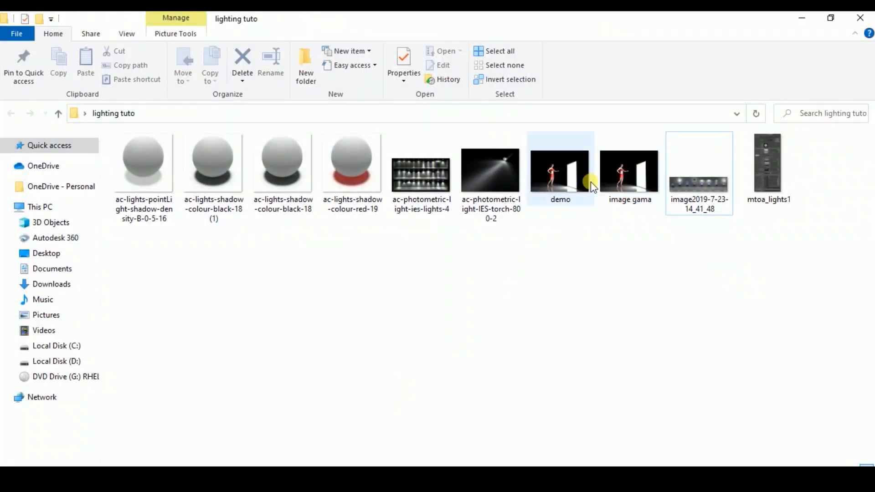
click(578, 180)
double_click(577, 180)
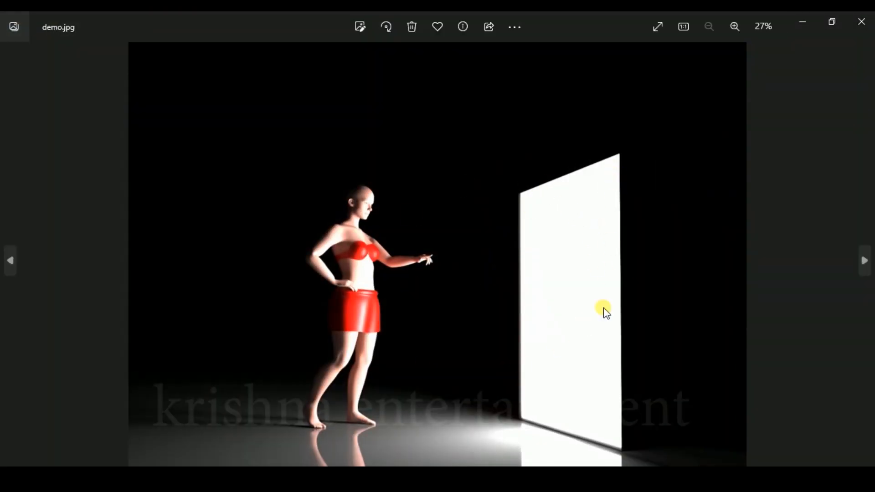
click(805, 20)
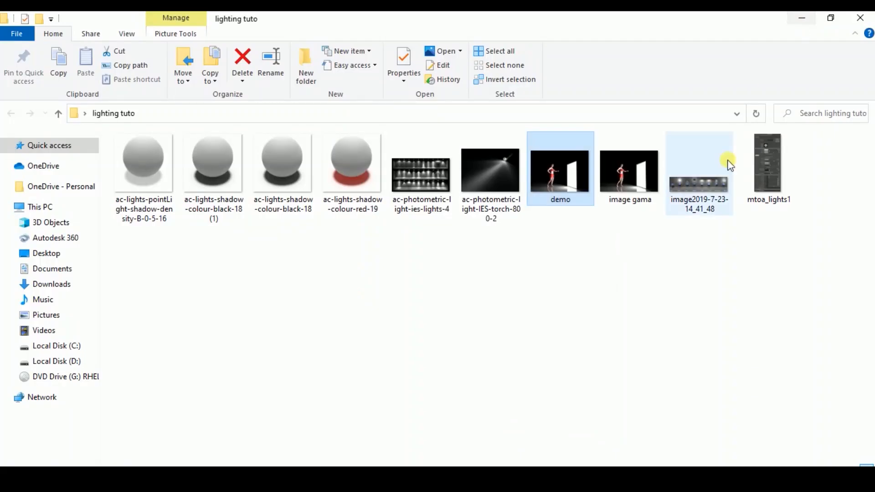
click(800, 16)
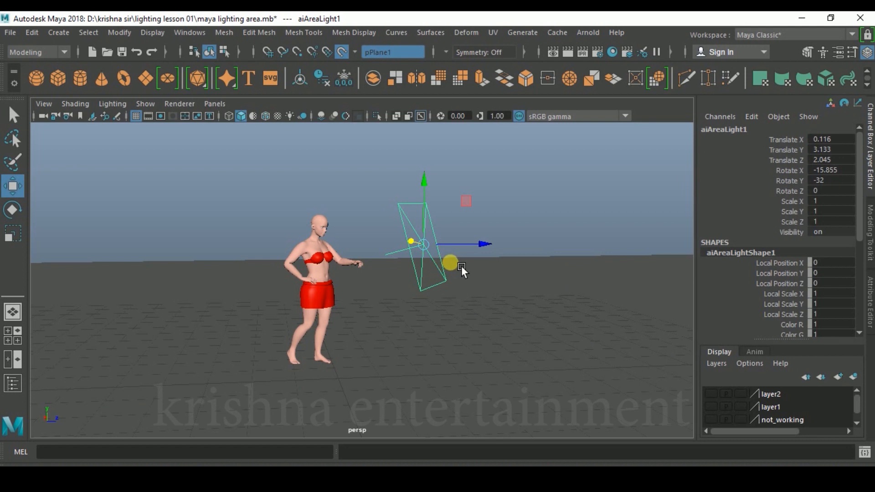
Step: Try to rotate the area light about its vertical axis
key(e)
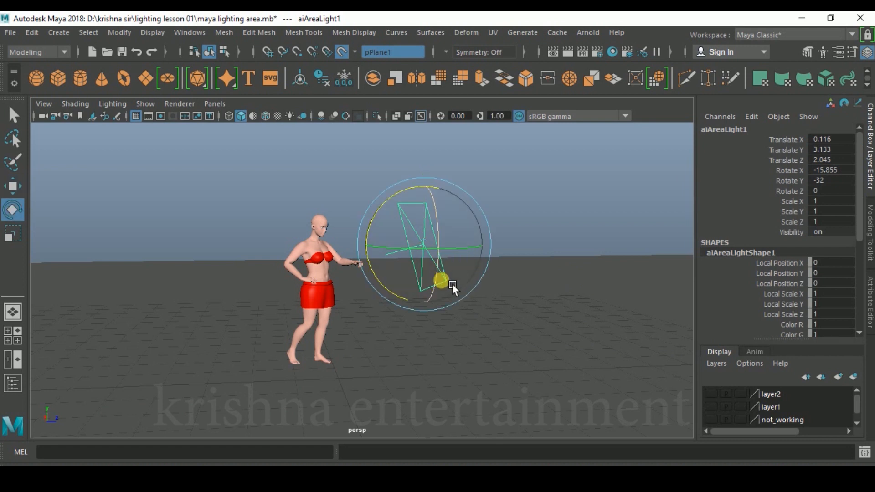
alt+drag(449, 286, 488, 299)
drag(427, 256, 402, 192)
Step: Undo the area light's moves and rotations back to its unrotated placement at Translate Y 1.963 and Translate Z 3.259
key(ctrl+z)
key(ctrl+z)
key(ctrl+z)
key(ctrl+z)
key(ctrl+z)
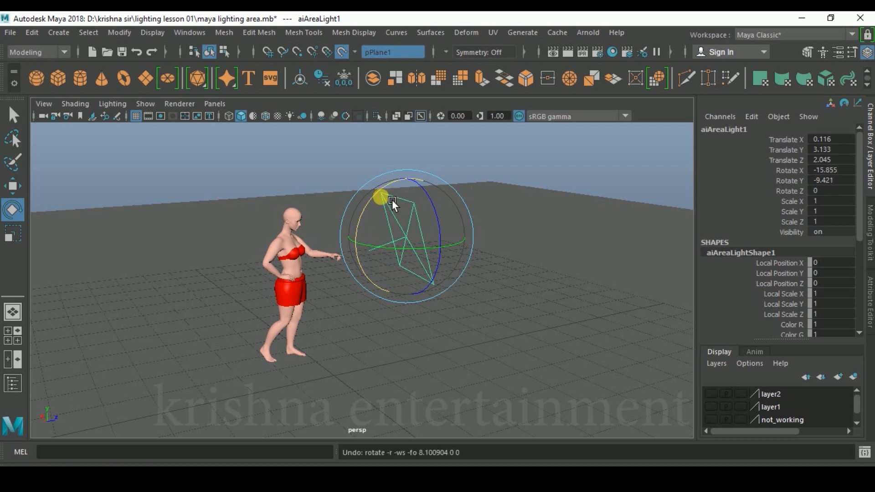
key(ctrl+z)
key(ctrl+z)
key(ctrl+z)
key(ctrl+z)
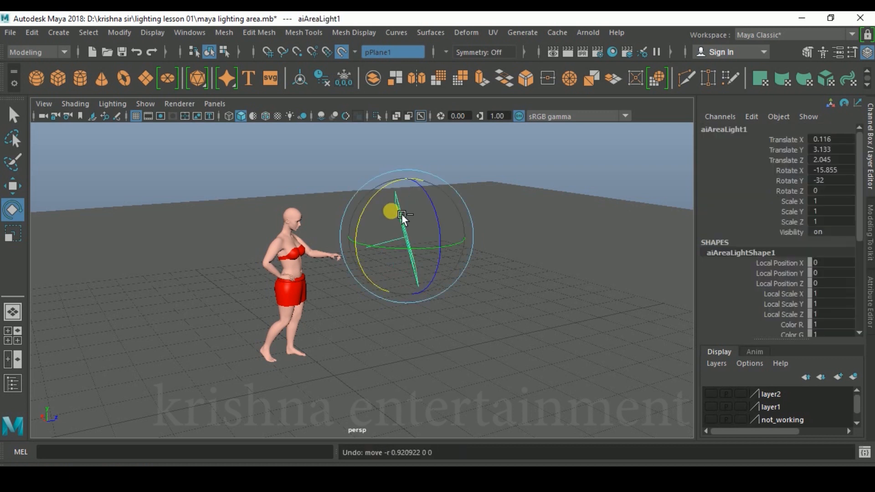
Step: Scale the area light uniformly to about 1.932 and shift it sideways to about Translate X 0.765
alt+drag(463, 285, 552, 301)
key(r)
drag(386, 284, 456, 267)
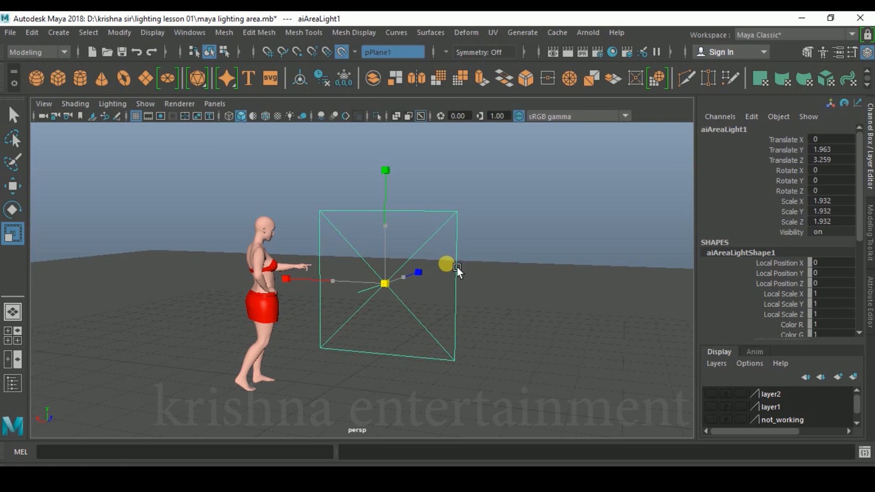
key(w)
drag(344, 287, 314, 272)
alt+drag(392, 329, 307, 207)
alt+drag(307, 207, 374, 269)
alt+middle_drag(472, 294, 503, 309)
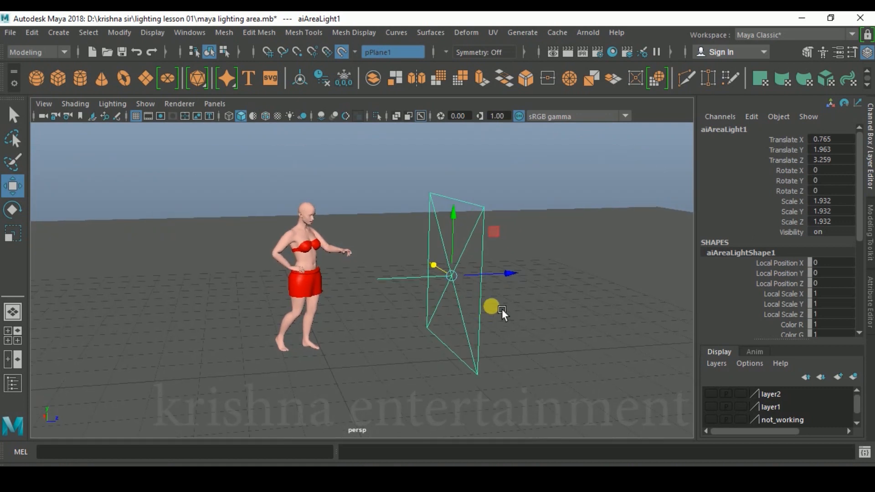
Step: Stretch the area light to about Scale Y 2.375 and move it to about Translate X 1.071 and Translate Y 2.376
key(r)
drag(466, 214, 226, 225)
key(w)
drag(282, 235, 283, 243)
alt+drag(219, 333, 319, 277)
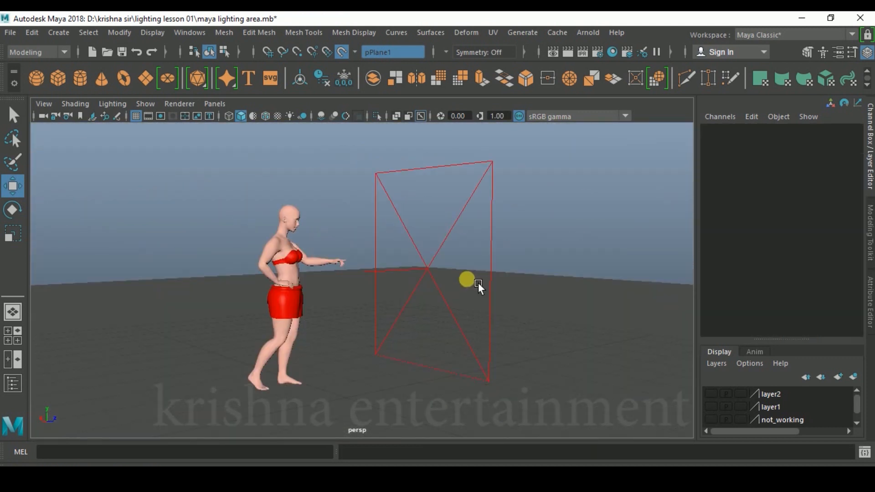
Step: Reselect the area light and start an Arnold render of the perspective view showing the figure and the light
drag(348, 157, 522, 195)
alt+drag(543, 238, 531, 238)
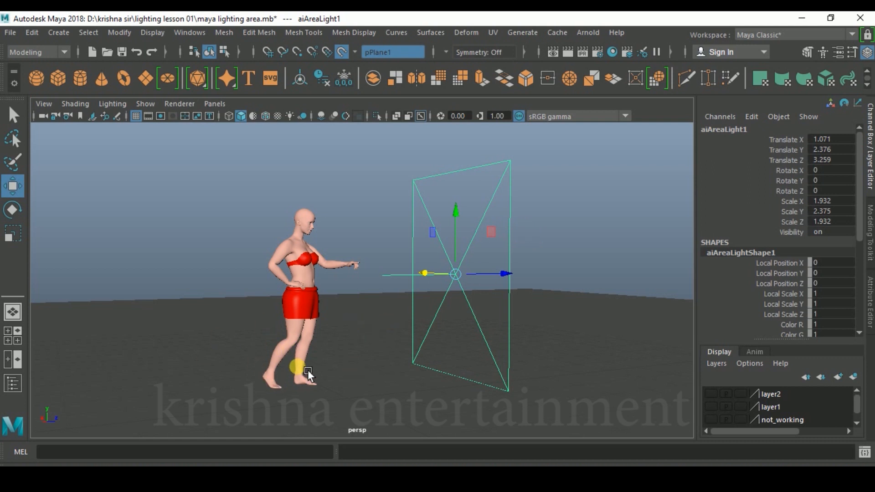
alt+drag(374, 325, 456, 324)
alt+middle_drag(455, 320, 449, 316)
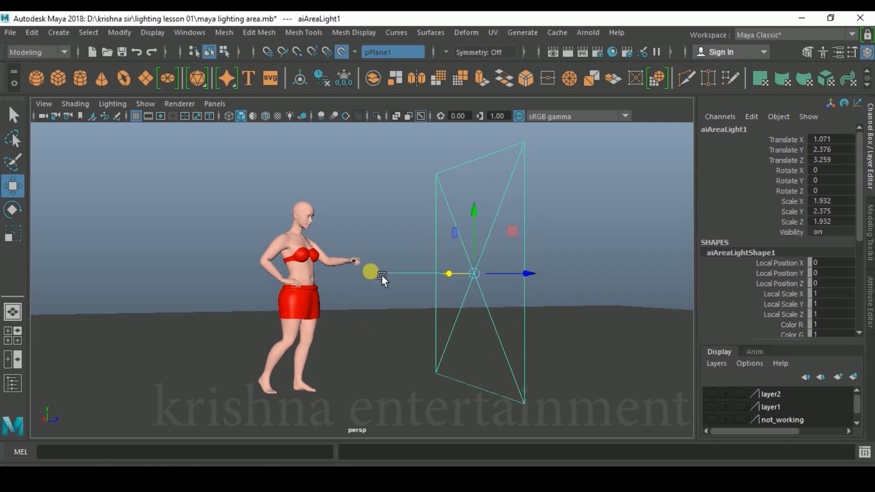
alt+drag(439, 293, 441, 299)
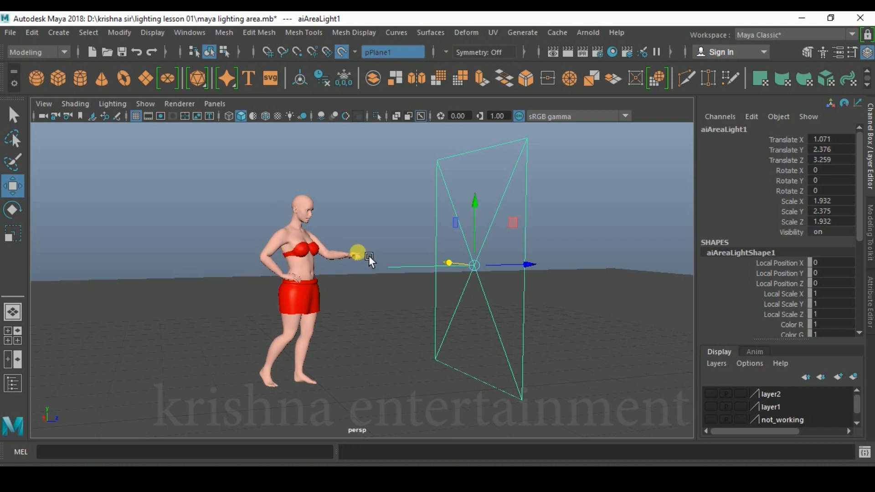
click(589, 34)
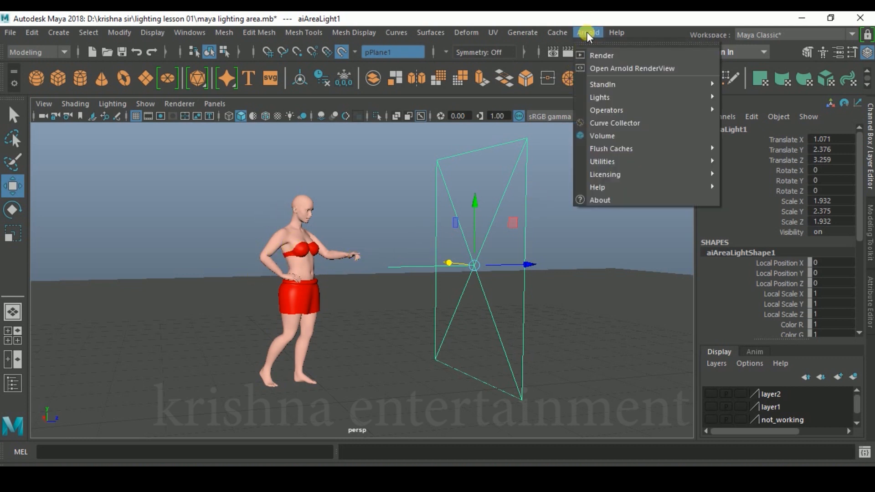
click(615, 55)
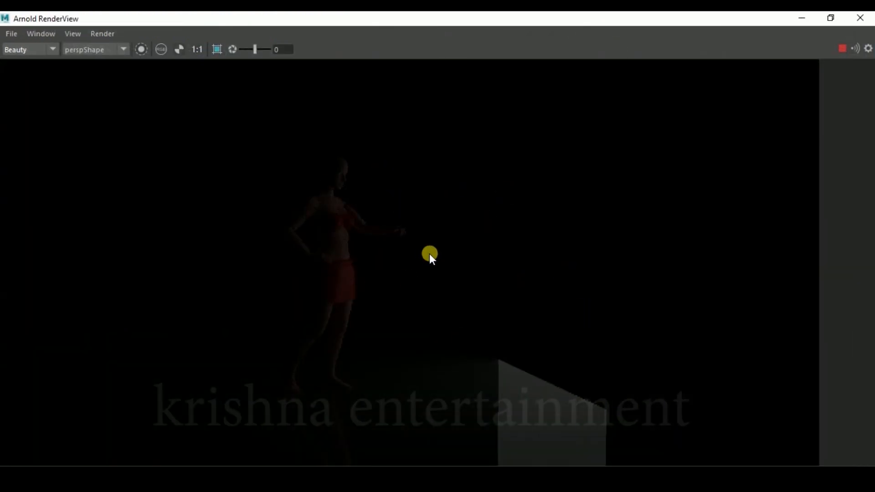
Step: Shrink the render window and place it beside the perspective view, framing the area light next to the figure
drag(659, 29, 542, 107)
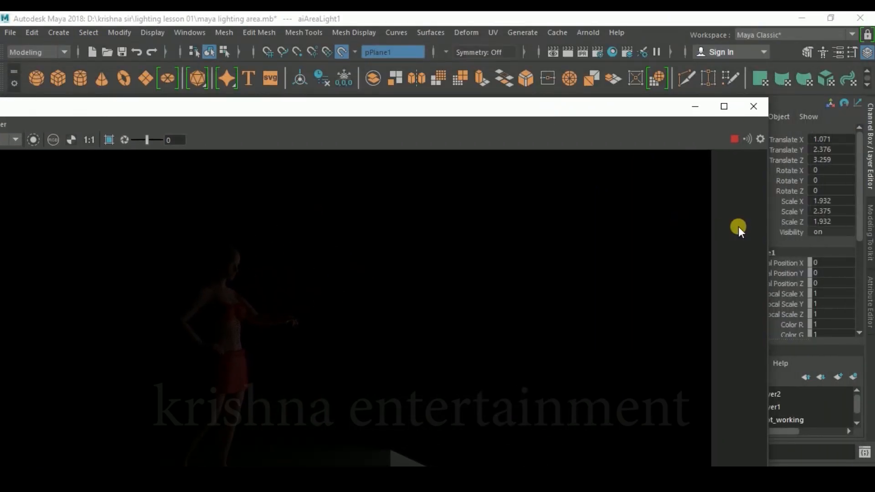
drag(768, 211, 426, 246)
drag(375, 107, 641, 123)
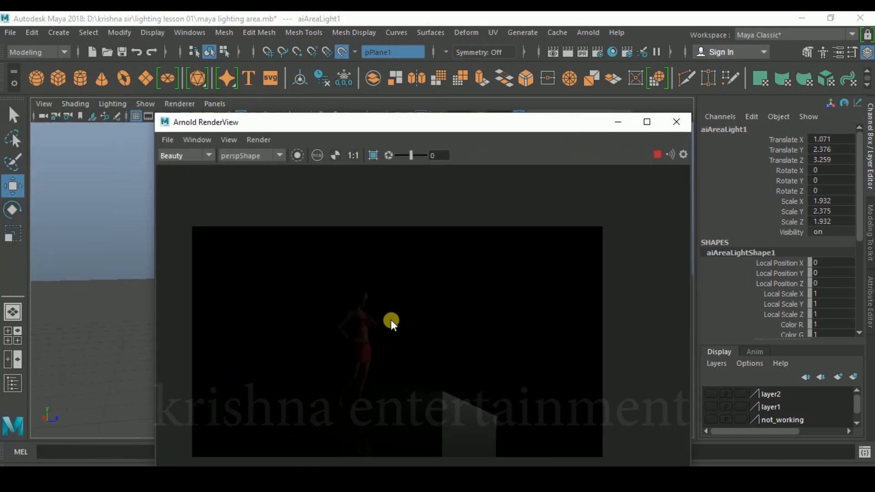
drag(159, 274, 183, 275)
drag(527, 130, 354, 150)
scroll(312, 295, down, 2)
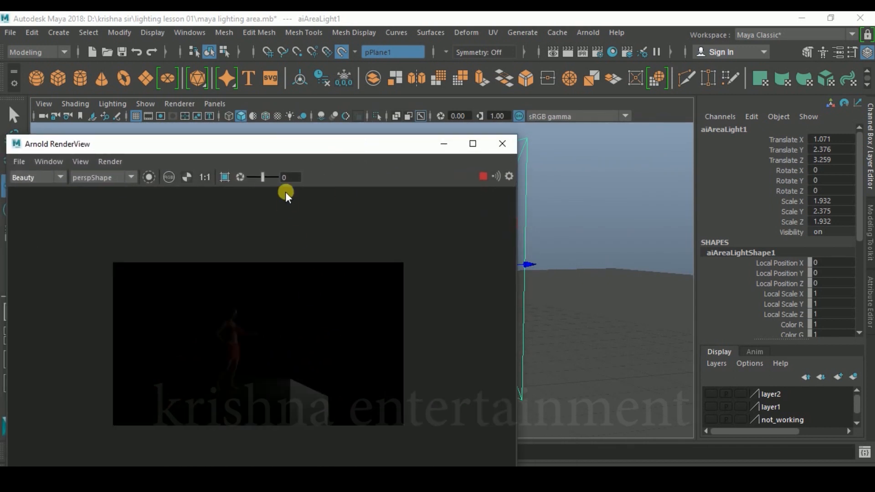
drag(299, 151, 451, 156)
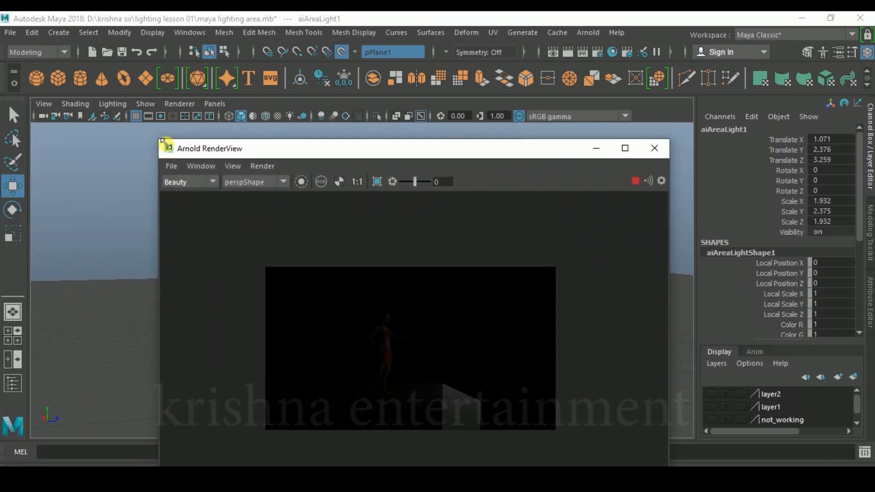
drag(165, 145, 334, 224)
drag(479, 228, 178, 129)
alt+drag(438, 329, 503, 166)
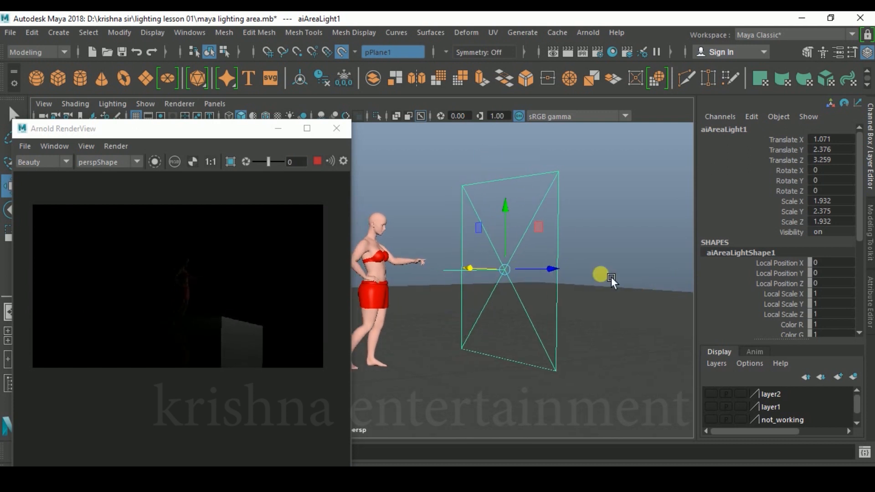
drag(472, 156, 534, 219)
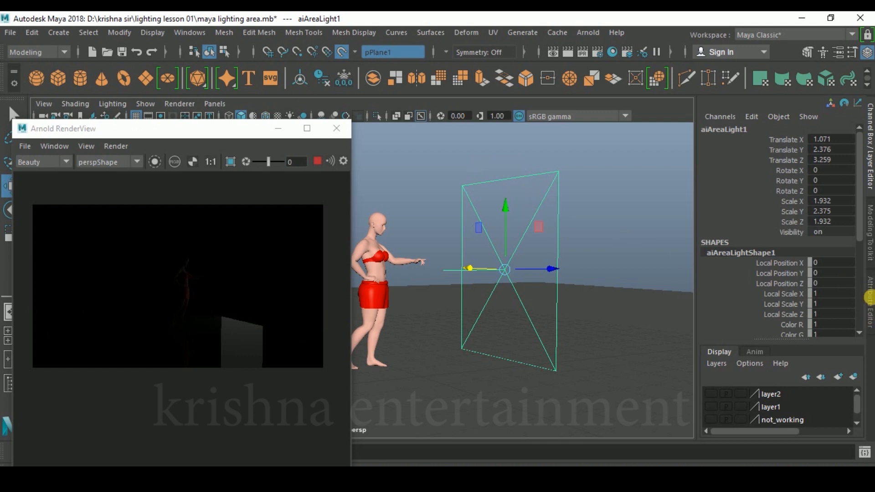
Step: Show the area light's shape attributes and look at its color picker, keeping the white color
click(869, 298)
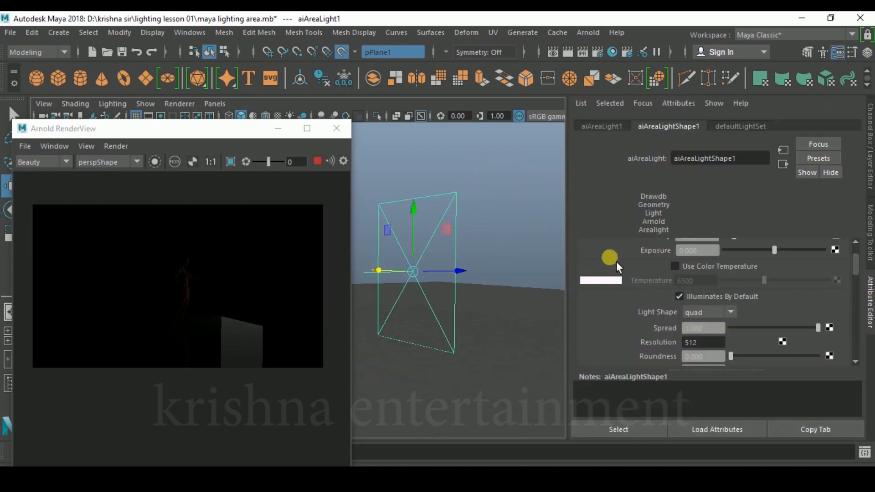
scroll(619, 262, up, 2)
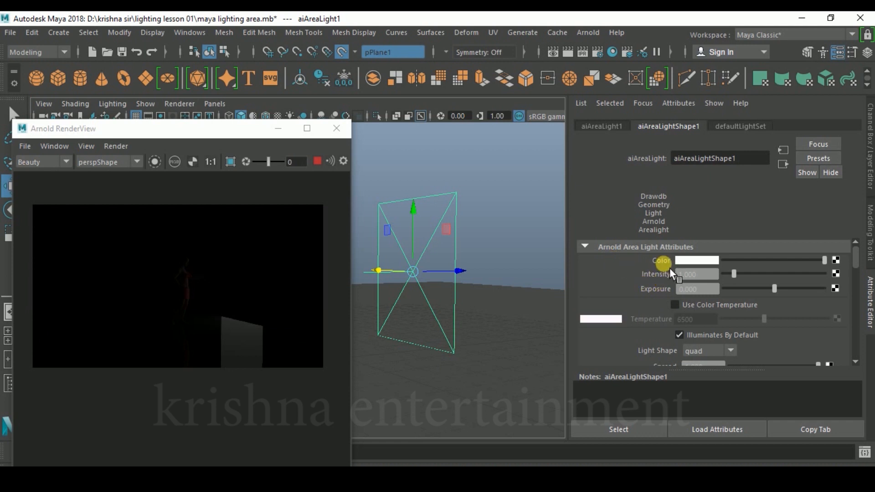
click(694, 261)
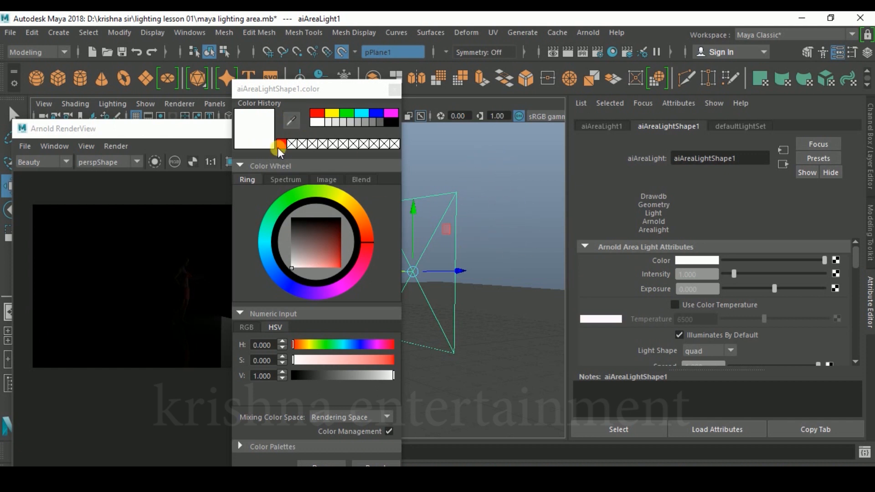
click(394, 89)
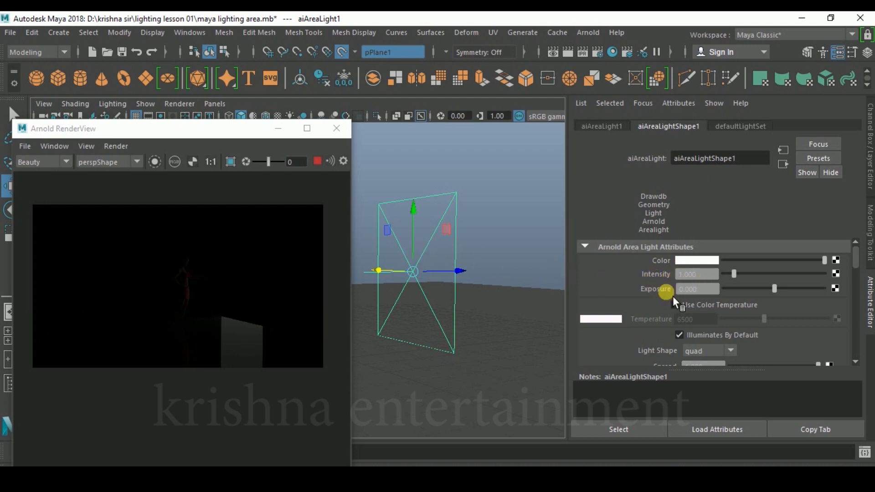
Step: Raise the area light's Intensity to 10 and its Exposure to about 3.487, and check the rendered figure
drag(741, 279, 833, 278)
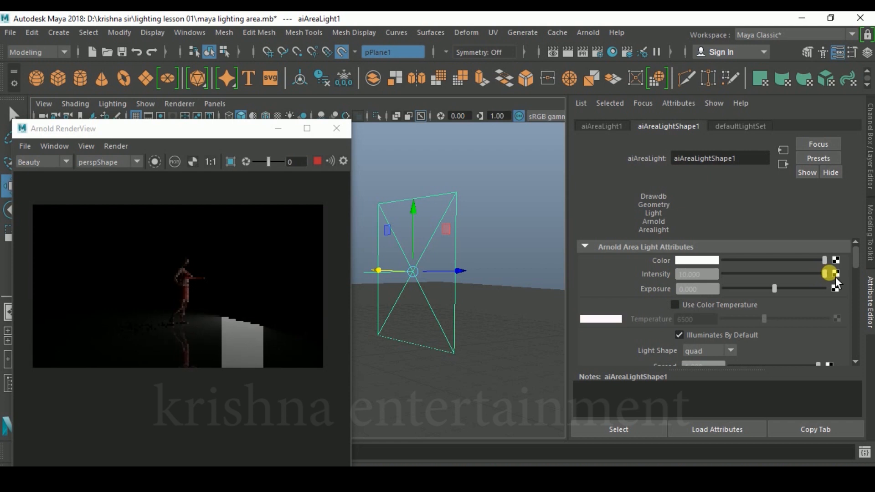
drag(781, 294, 814, 295)
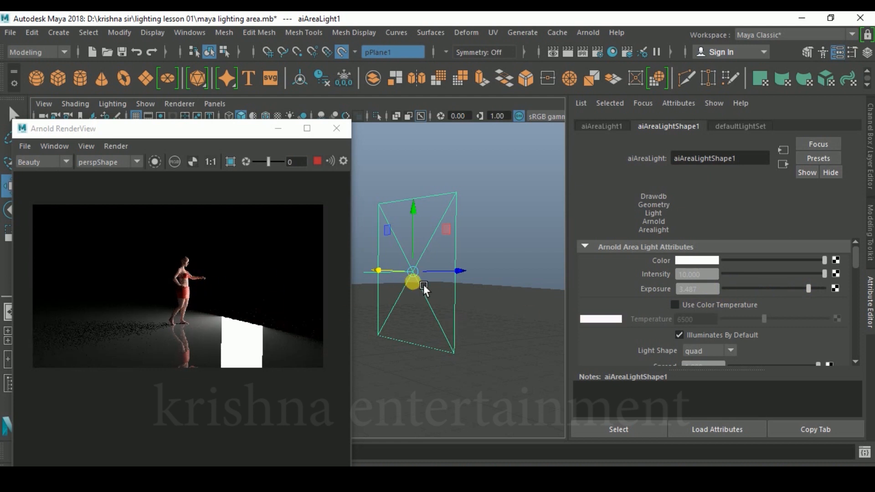
scroll(423, 282, up, 2)
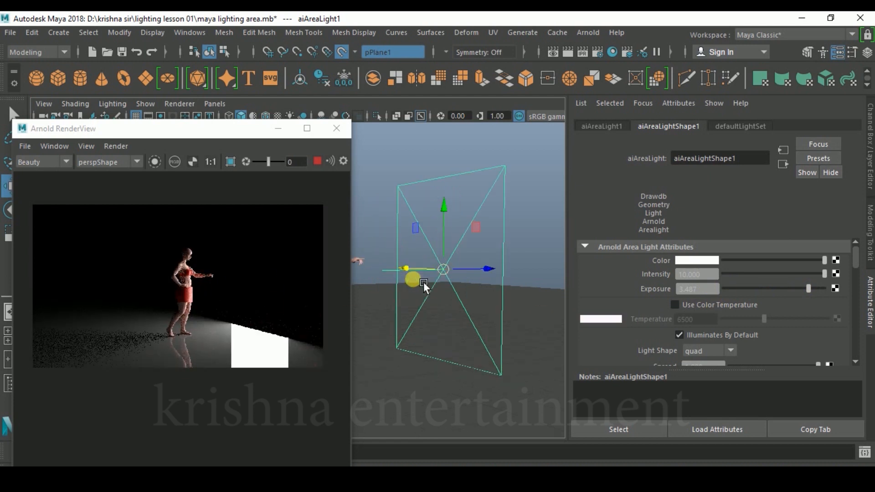
scroll(423, 283, up, 2)
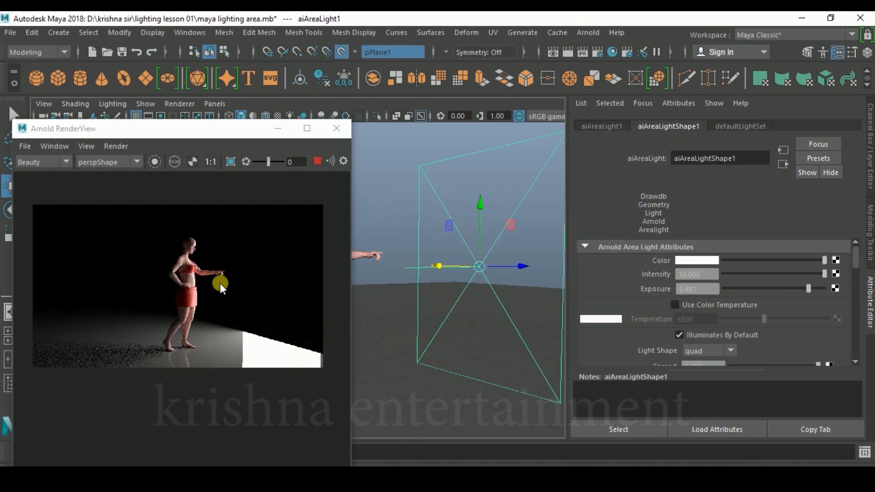
middle_drag(213, 279, 180, 297)
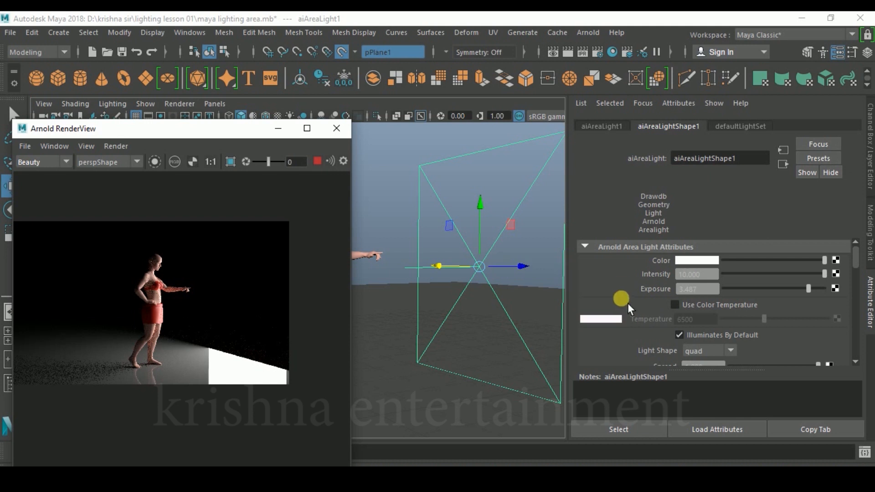
Step: Set the area light's Exposure to 4 and Intensity to 1, and examine the figure closely in the render
click(666, 288)
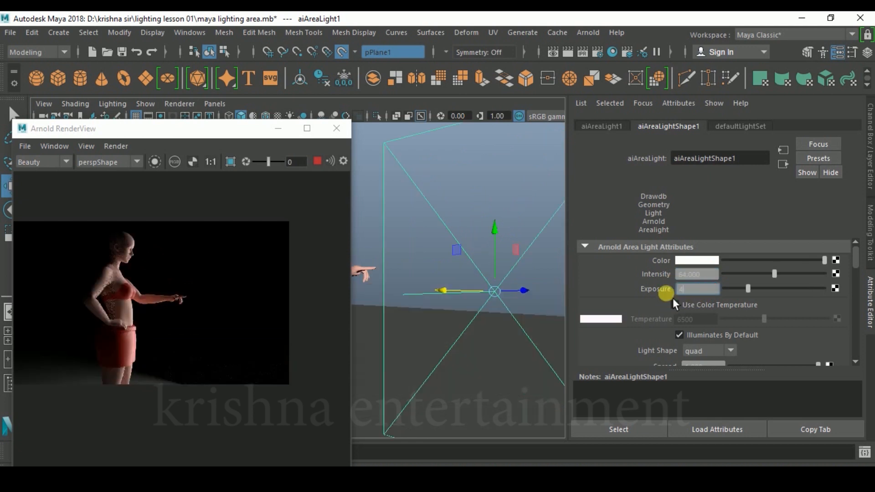
key(Return)
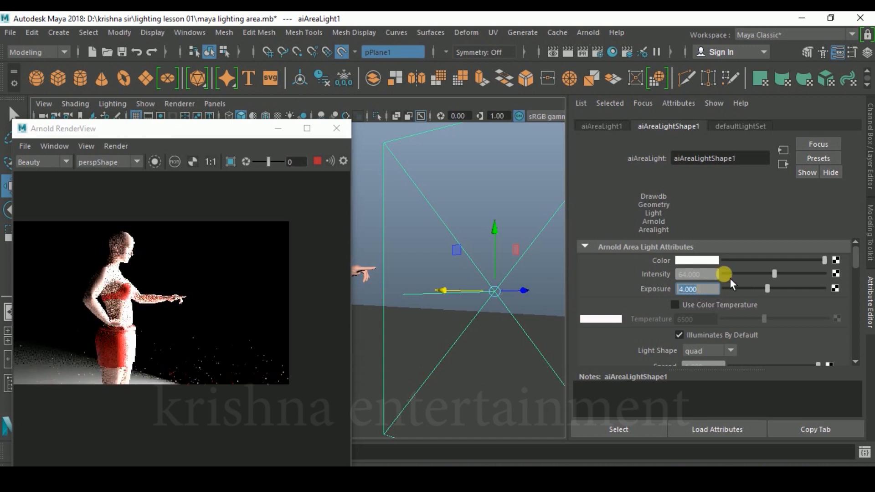
click(698, 274)
text(4)
key(Return)
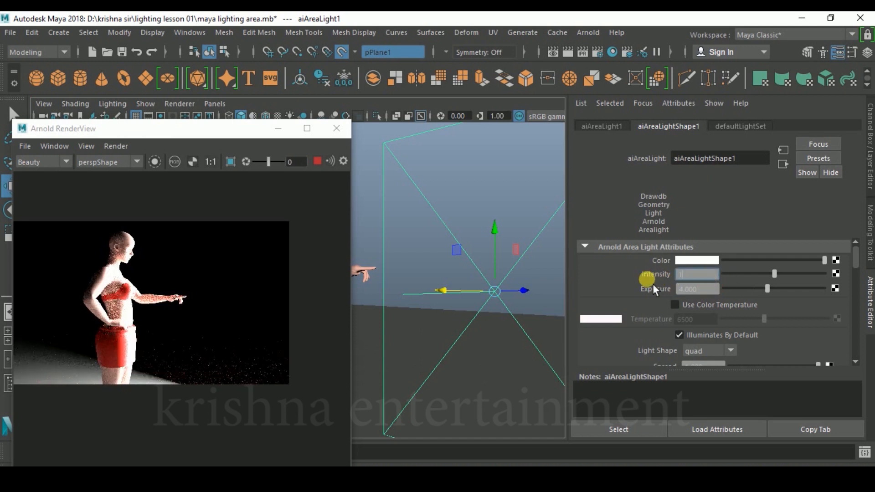
text(1)
key(Return)
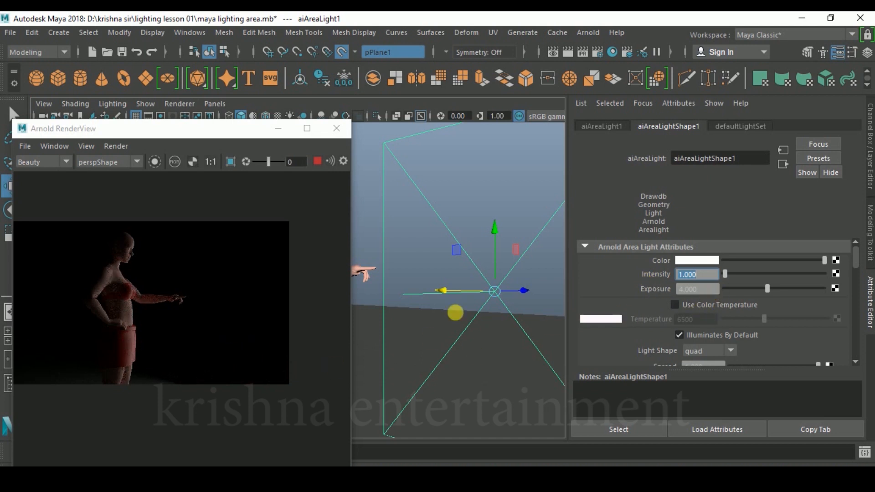
scroll(161, 294, up, 2)
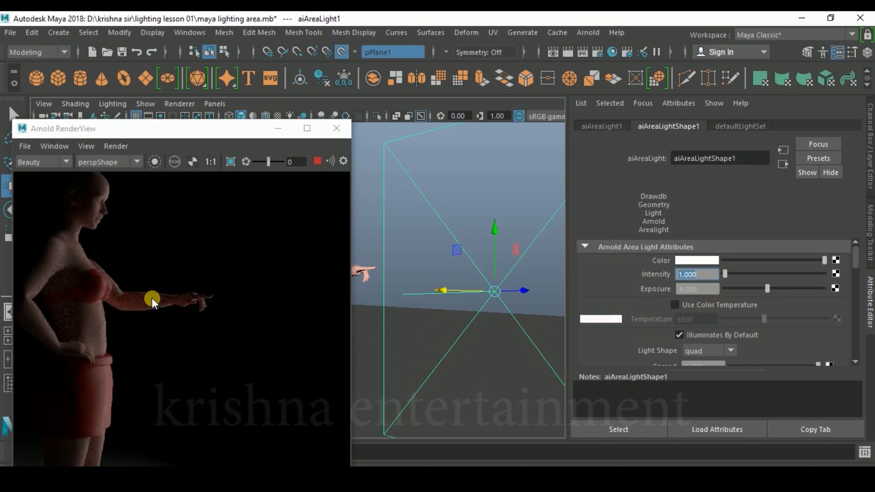
middle_drag(153, 298, 265, 347)
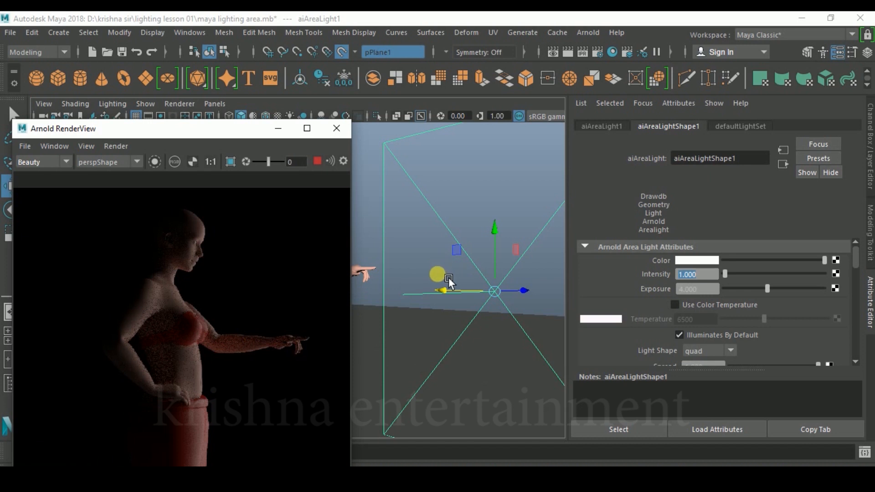
alt+middle_drag(449, 278, 474, 288)
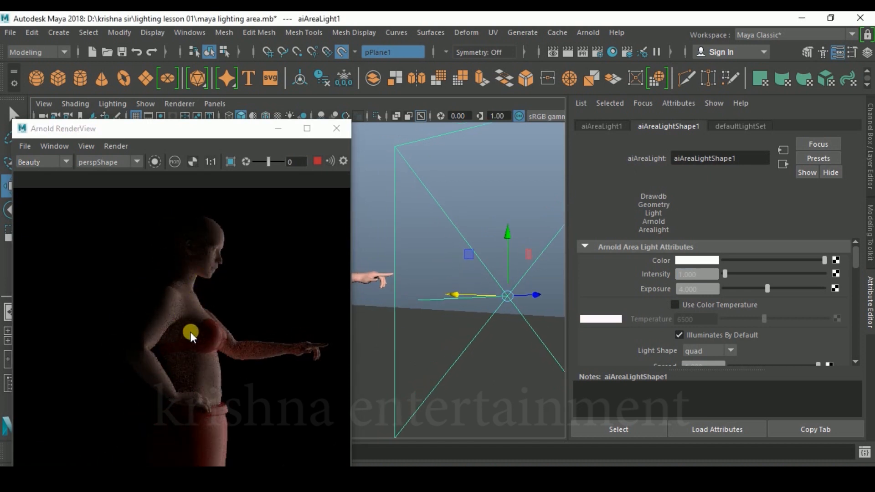
Step: Set the area light's Intensity to 16 and Exposure to 0 to compare the brightness in the render
click(694, 288)
click(694, 275)
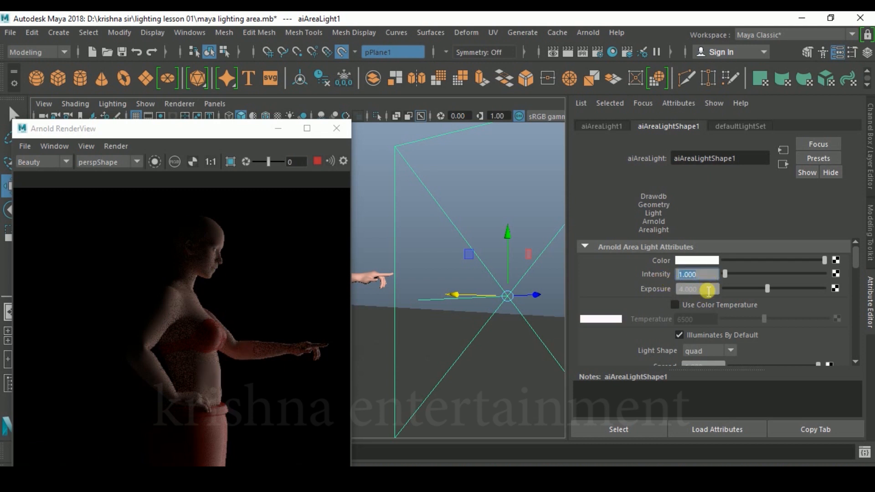
text(16)
click(679, 292)
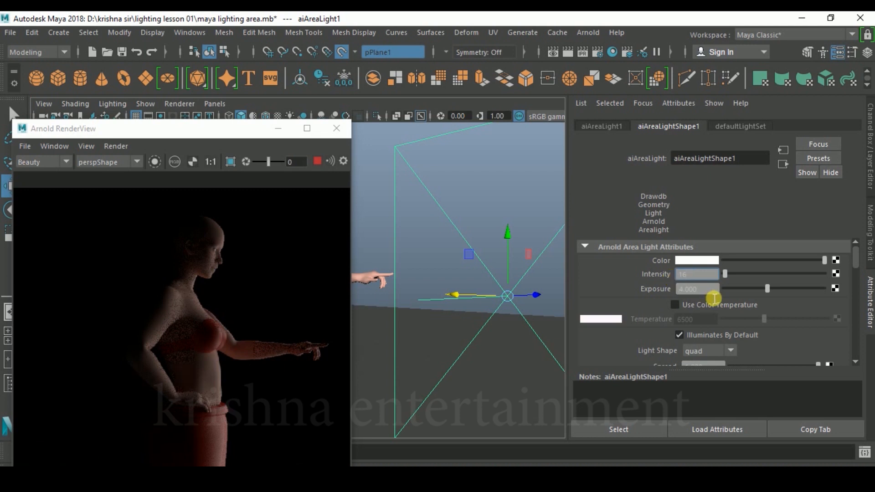
text(0)
key(Return)
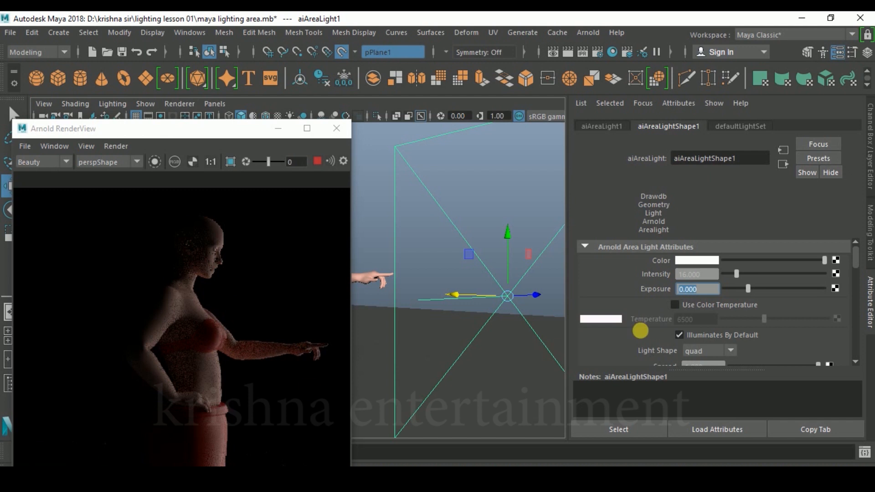
Step: Change the area light back to Exposure 4 and Intensity 1
click(718, 274)
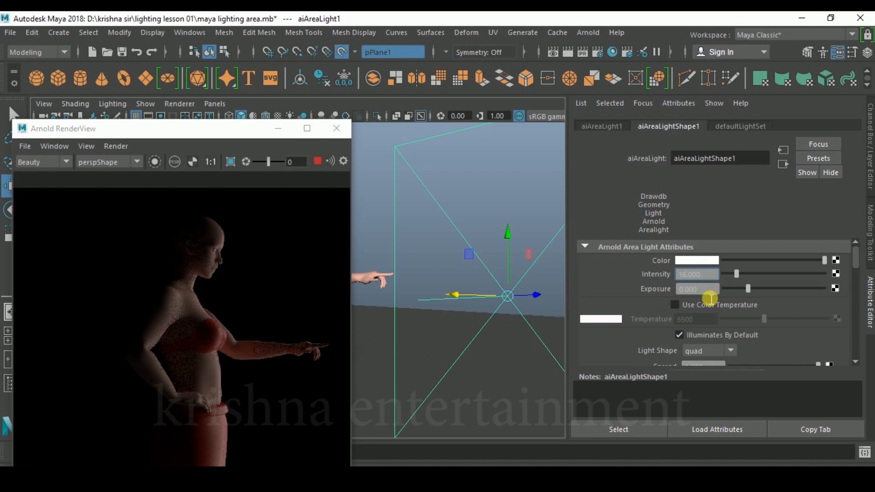
drag(712, 294, 665, 279)
text(4)
text(1)
key(Return)
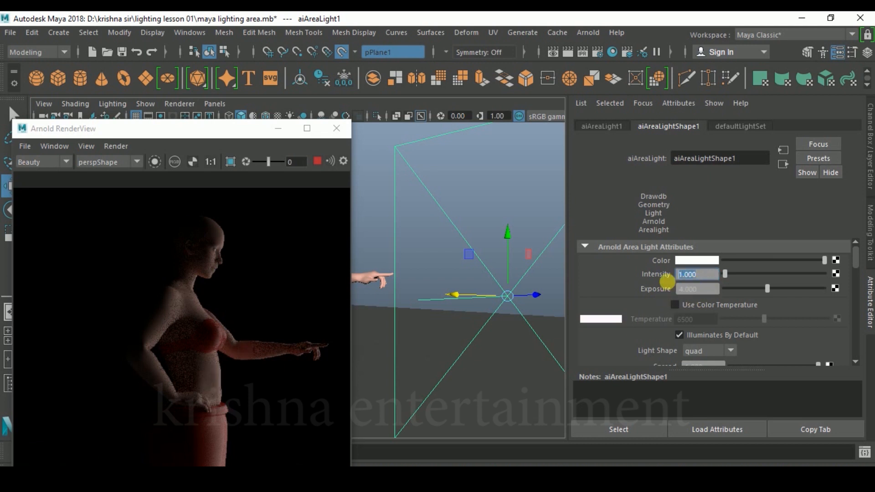
Step: Raise the area light's Intensity to about 15.792 and reselect the light with the whole figure framed in the render
mouse_move(733, 278)
mouse_down()
mouse_move(751, 280)
mouse_move(743, 281)
mouse_up()
drag(511, 295, 467, 324)
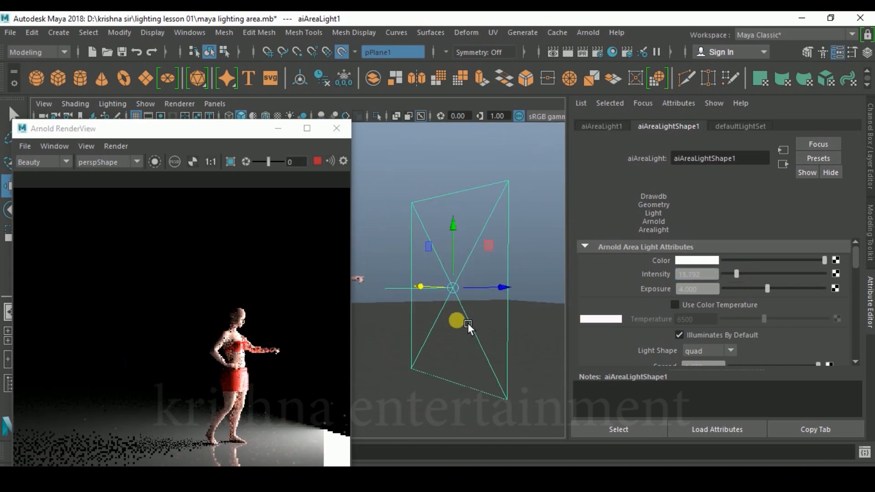
scroll(467, 323, up, 4)
alt+middle_drag(452, 301, 420, 299)
click(517, 227)
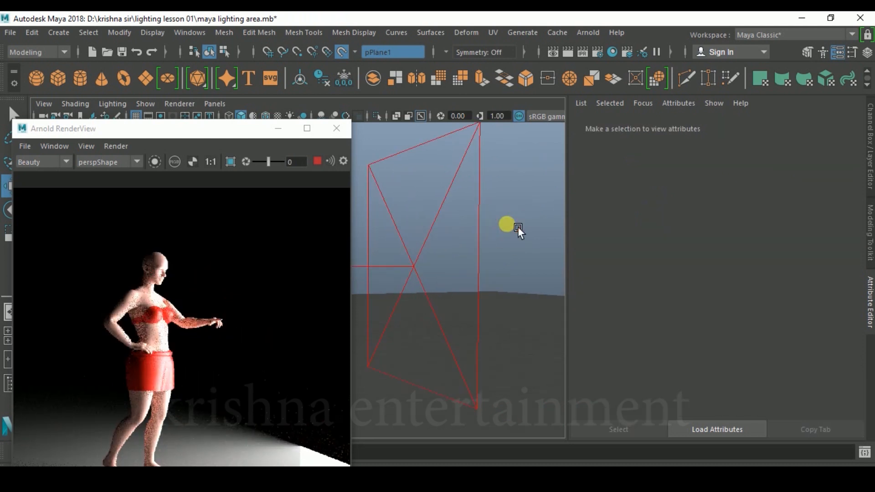
scroll(500, 241, down, 2)
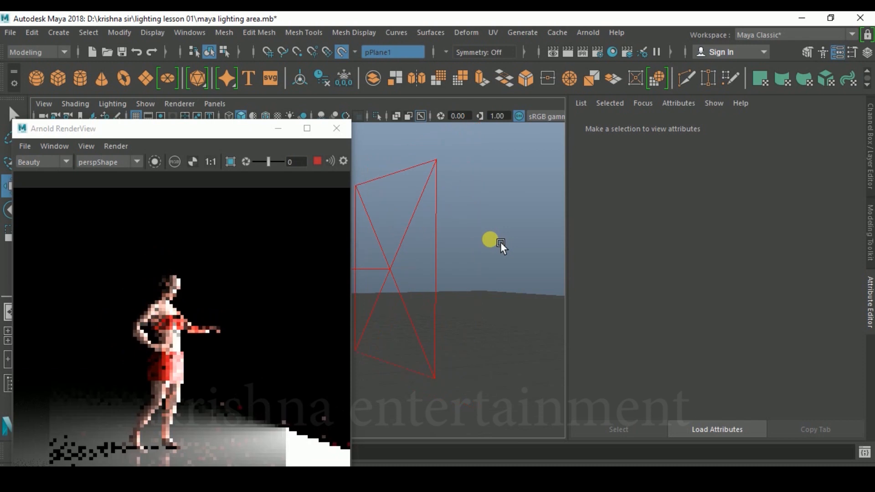
click(417, 229)
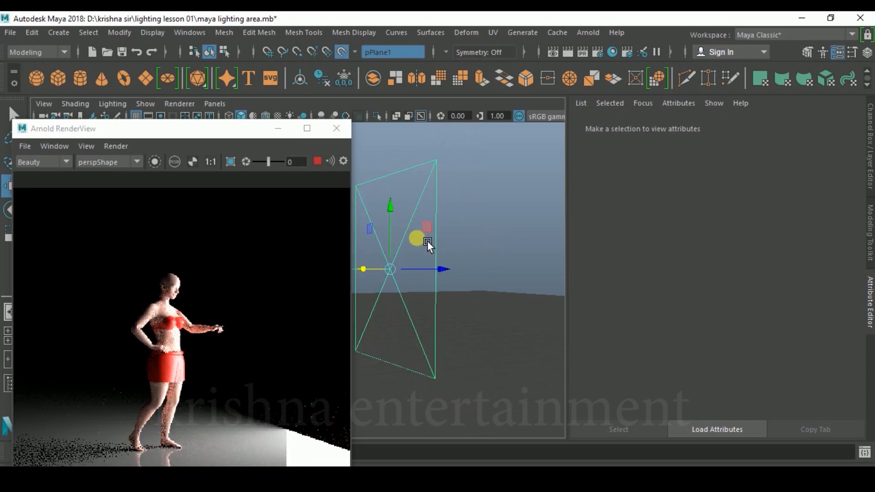
drag(442, 265, 473, 288)
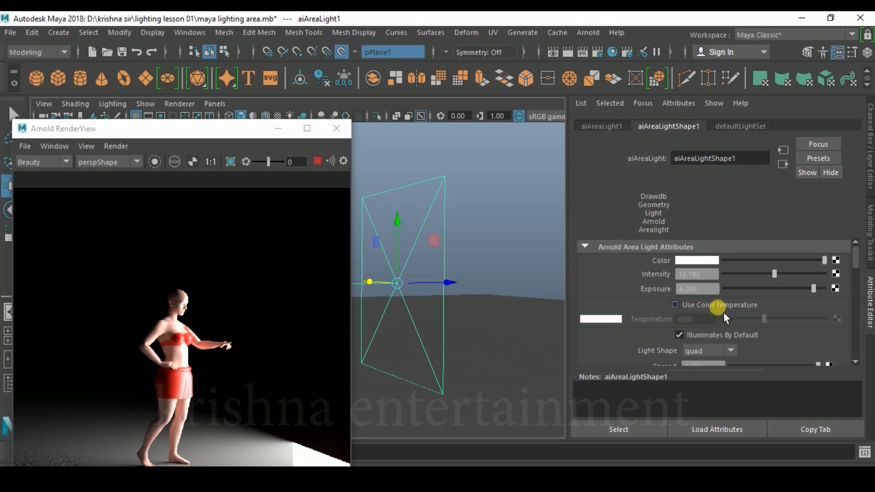
Step: Enable Use Color Temperature on the area light and lower Temperature to about 4913 for a warmer tone
click(676, 308)
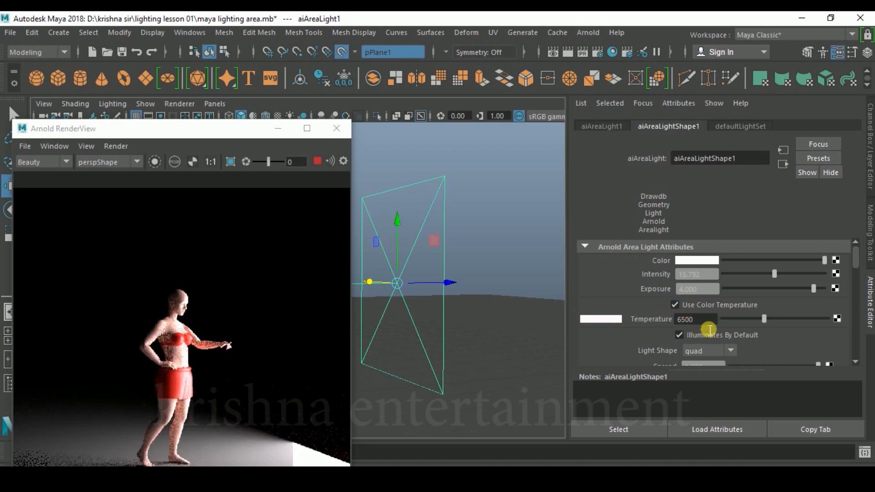
mouse_move(764, 320)
mouse_down()
mouse_move(836, 323)
mouse_move(695, 323)
mouse_move(837, 325)
mouse_move(758, 331)
mouse_up()
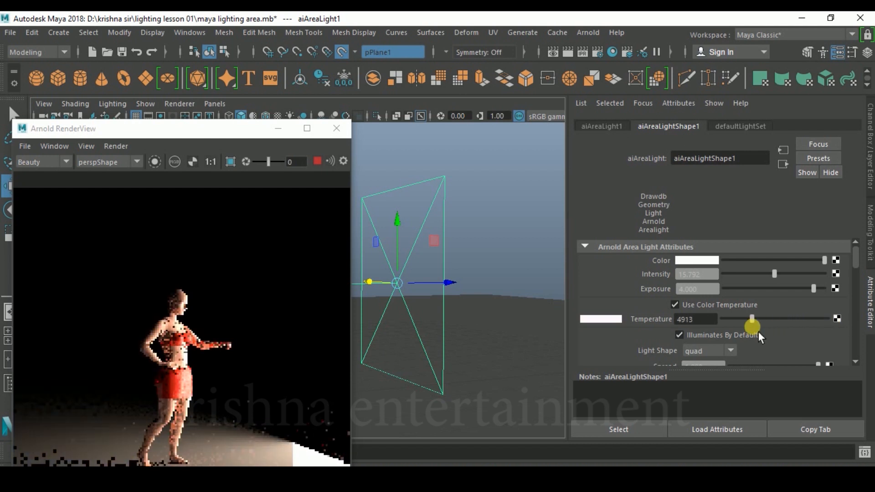
scroll(426, 339, up, 2)
scroll(425, 339, up, 1)
scroll(426, 339, up, 1)
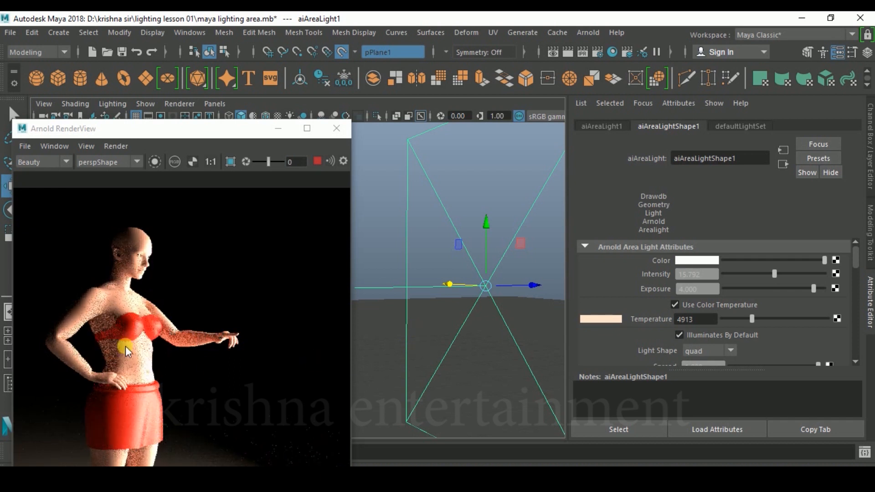
Step: Raise the area light's Temperature to 15000 for a cool tone and turn Use Color Temperature off
click(760, 322)
drag(760, 322, 831, 330)
mouse_move(466, 313)
alt+mouse_down()
mouse_move(478, 327)
mouse_move(494, 307)
mouse_move(514, 309)
mouse_move(497, 313)
mouse_move(477, 289)
mouse_move(476, 301)
alt+mouse_up()
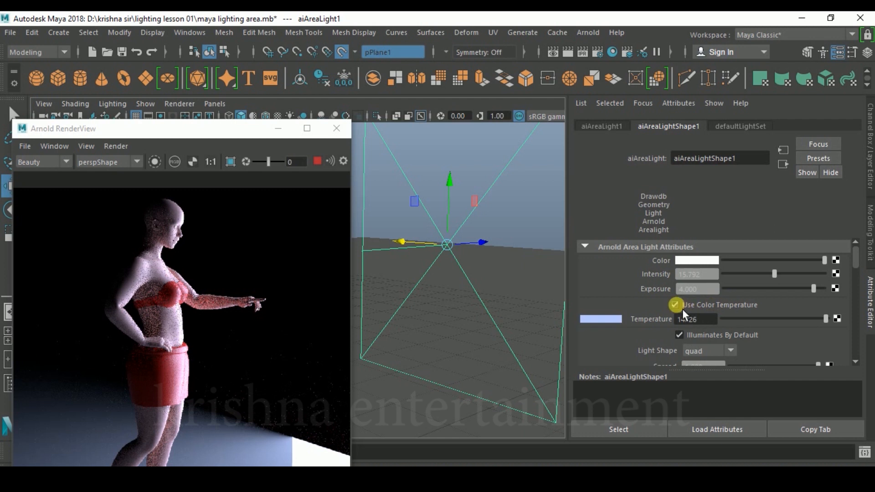
click(816, 322)
drag(823, 325, 856, 334)
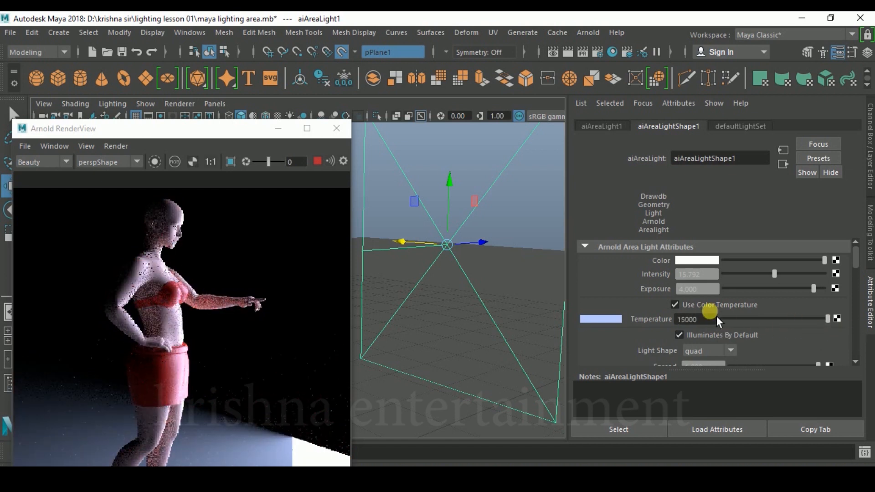
click(684, 309)
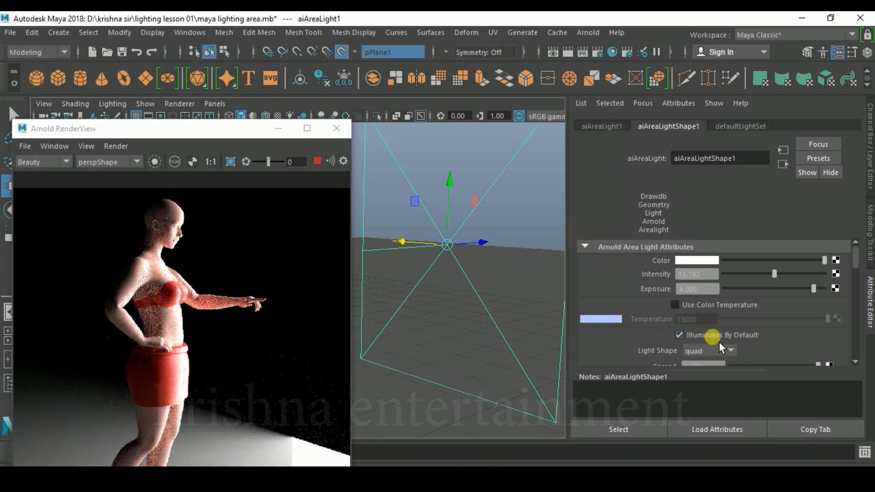
Step: Turn the area light's Illuminates By Default off and back on to compare the live render
alt+drag(519, 291, 511, 290)
alt+right_drag(511, 290, 515, 311)
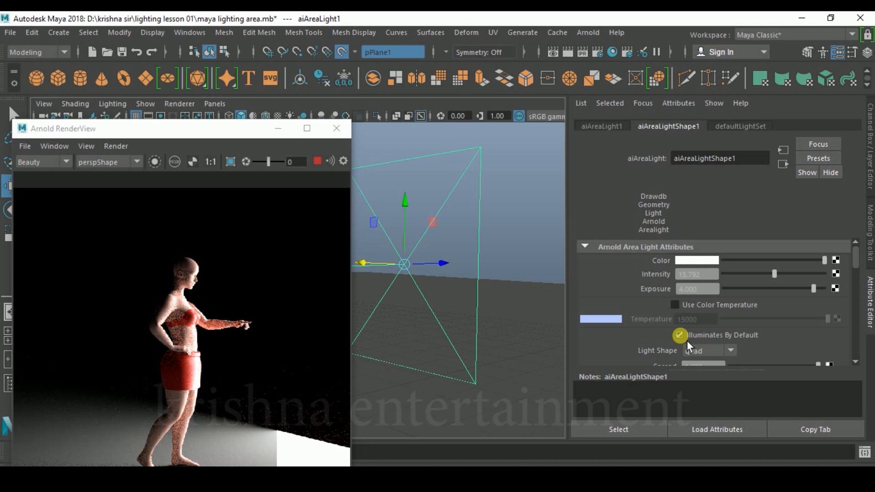
click(679, 336)
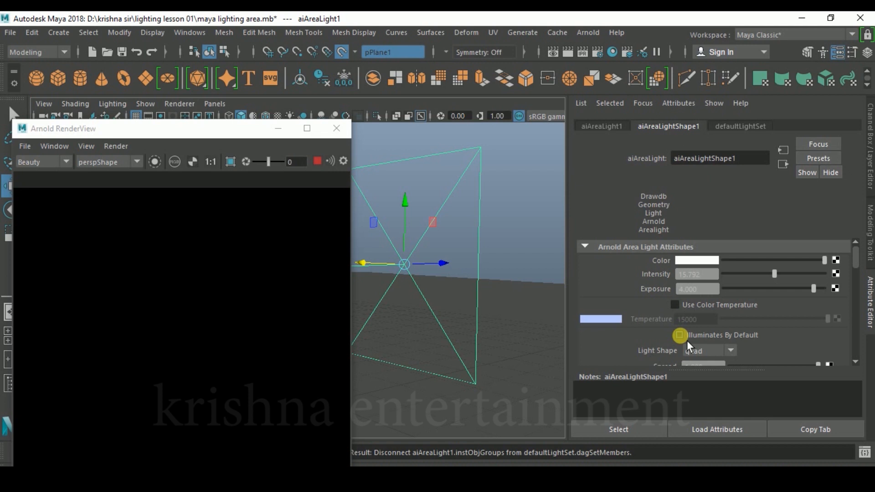
click(687, 341)
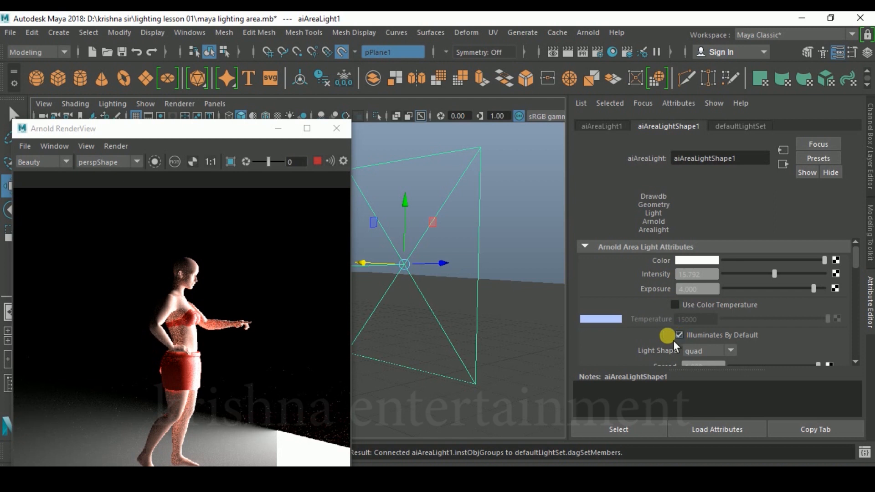
scroll(633, 336, down, 4)
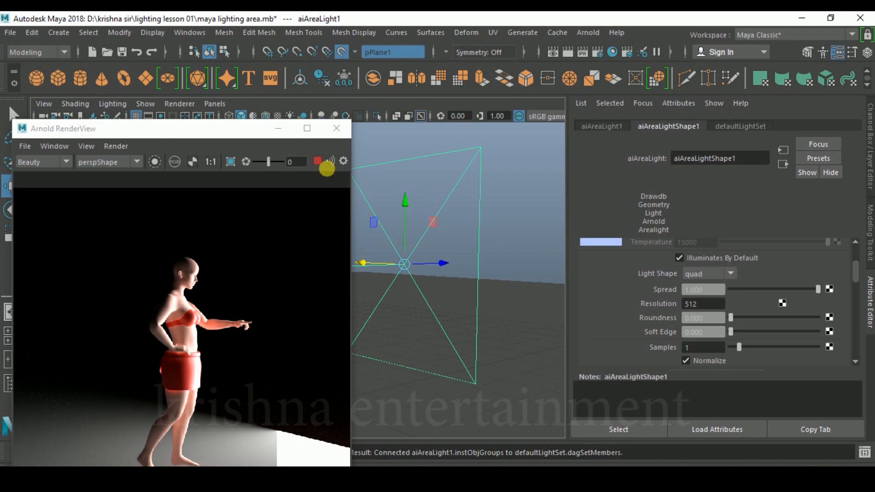
Step: Create a Maya point light and raise it above the ground plane
click(58, 33)
mouse_move(206, 104)
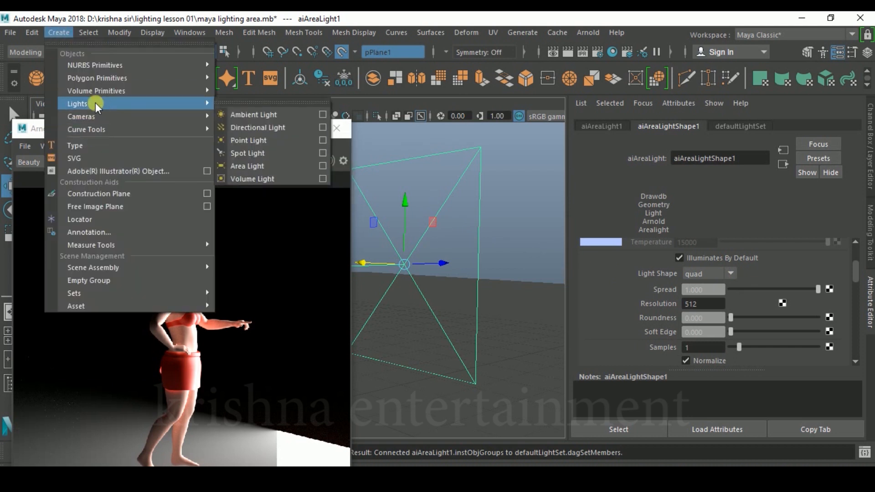
click(263, 140)
drag(395, 394, 525, 230)
scroll(518, 290, up, 2)
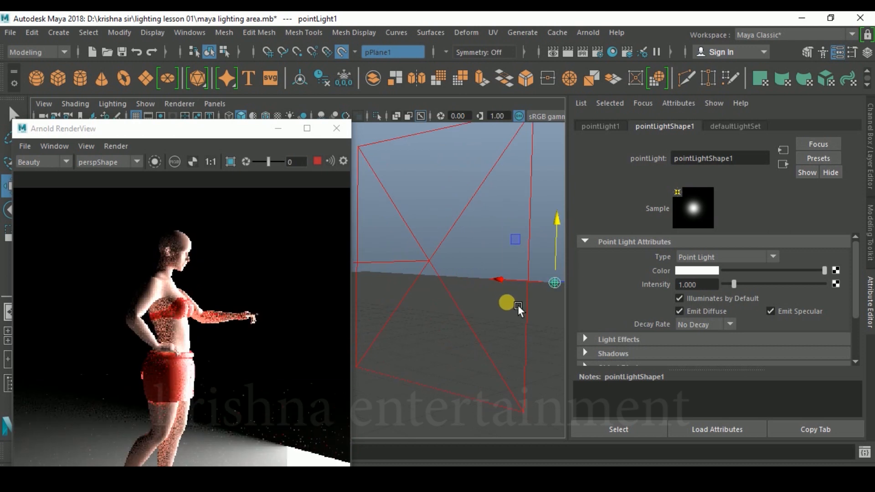
alt+middle_drag(517, 305, 445, 307)
scroll(527, 315, up, 2)
alt+middle_drag(526, 315, 430, 303)
drag(500, 231, 508, 192)
drag(505, 257, 526, 232)
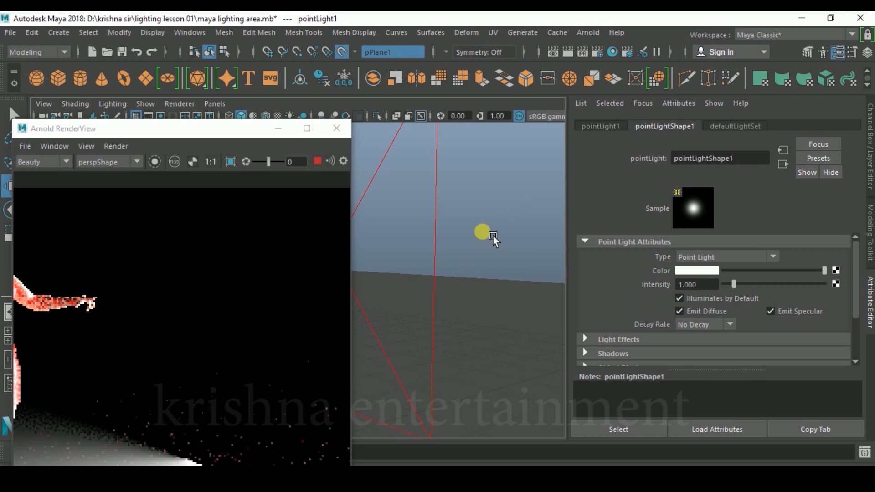
click(516, 272)
click(497, 243)
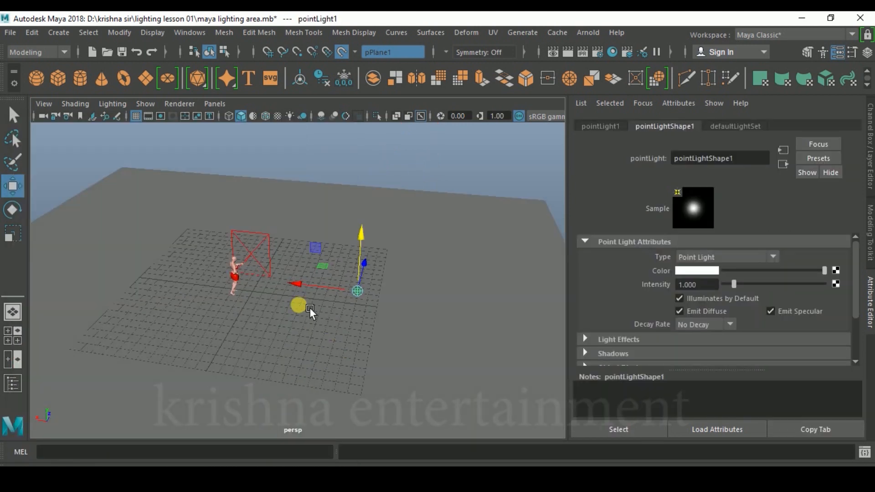
Step: Move the point light to the far side of the area light, lower it slightly and deselect it
drag(310, 285, 270, 275)
alt+drag(292, 330, 371, 340)
drag(376, 278, 320, 253)
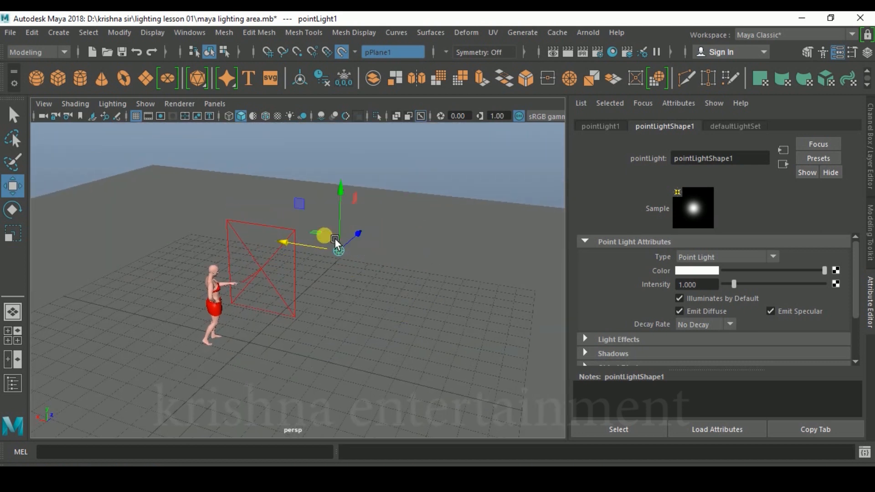
drag(340, 193, 340, 224)
scroll(336, 296, up, 4)
alt+drag(354, 328, 451, 360)
click(488, 201)
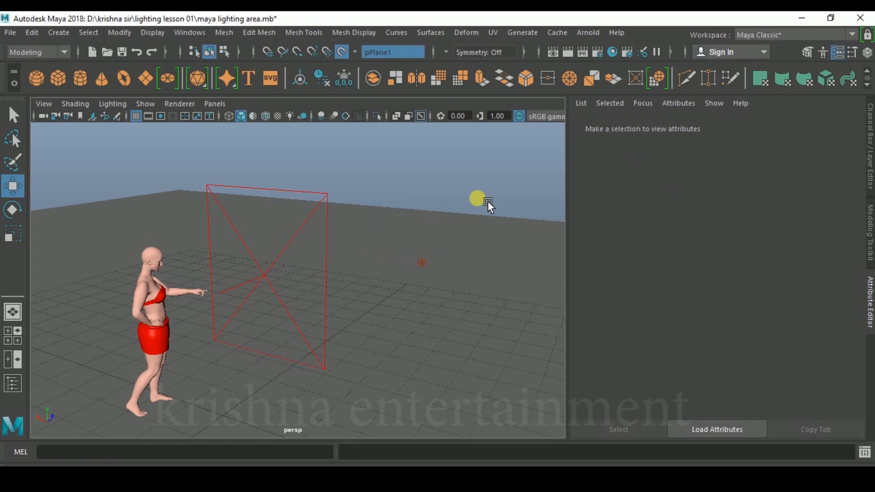
Step: Select the point light and review its Decay Rate options, keeping No Decay
click(431, 276)
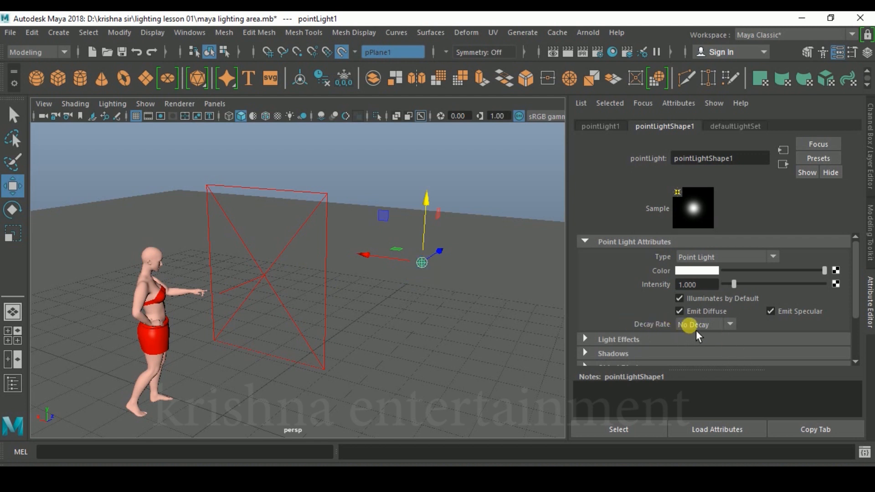
click(730, 325)
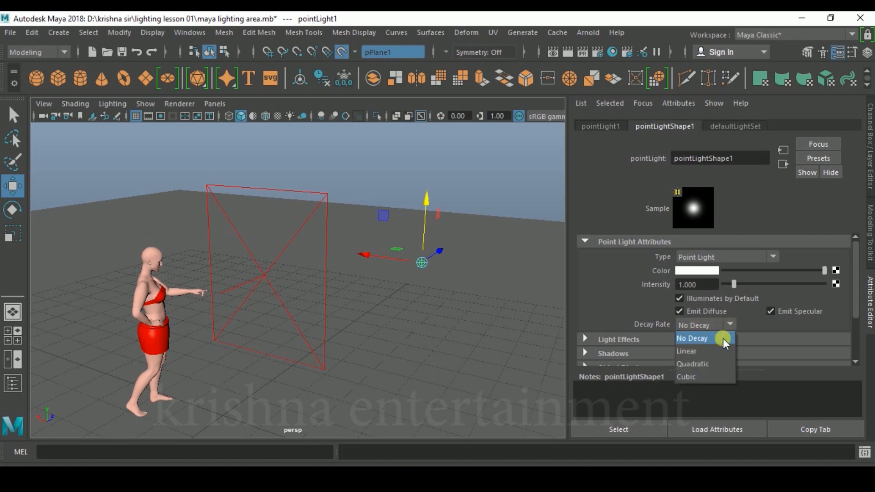
click(728, 336)
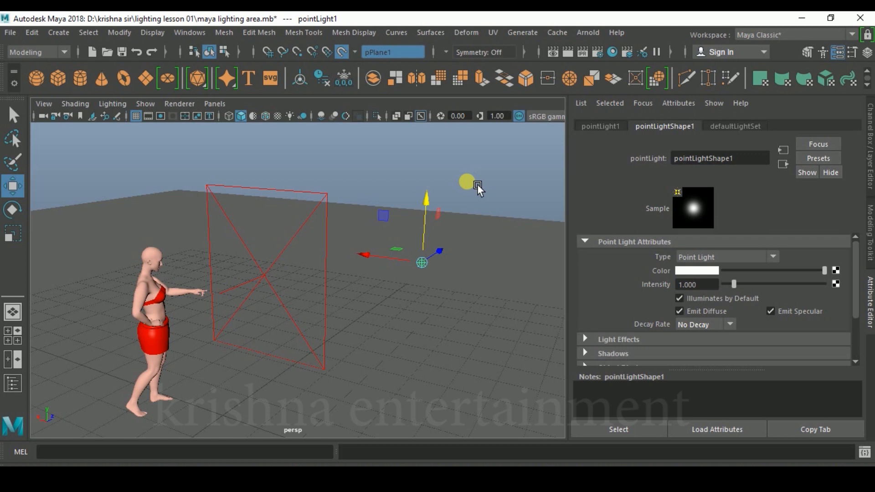
click(467, 182)
click(421, 263)
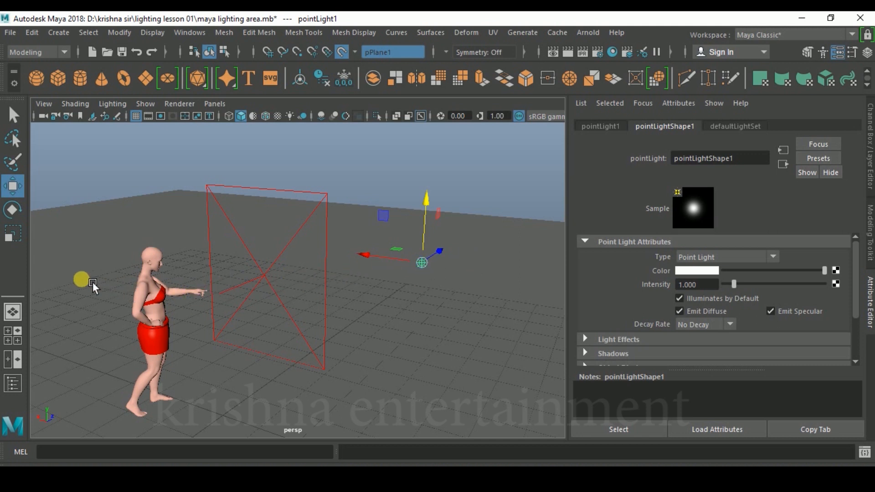
click(451, 265)
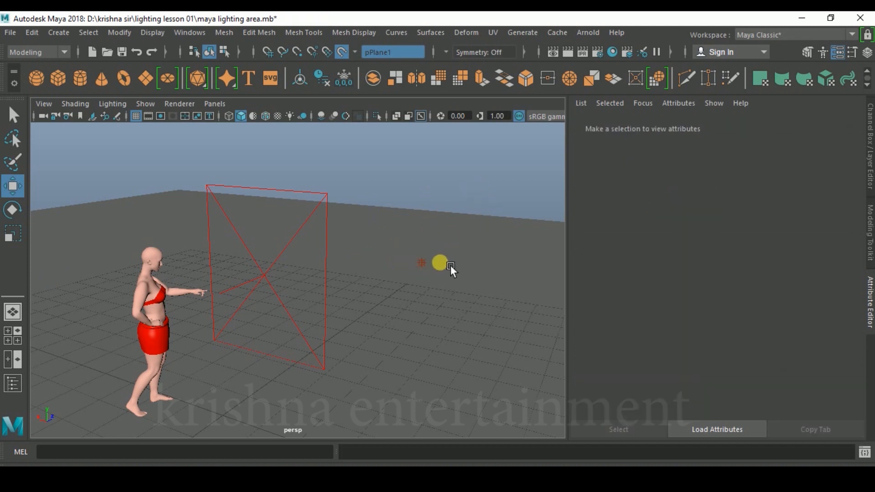
click(435, 266)
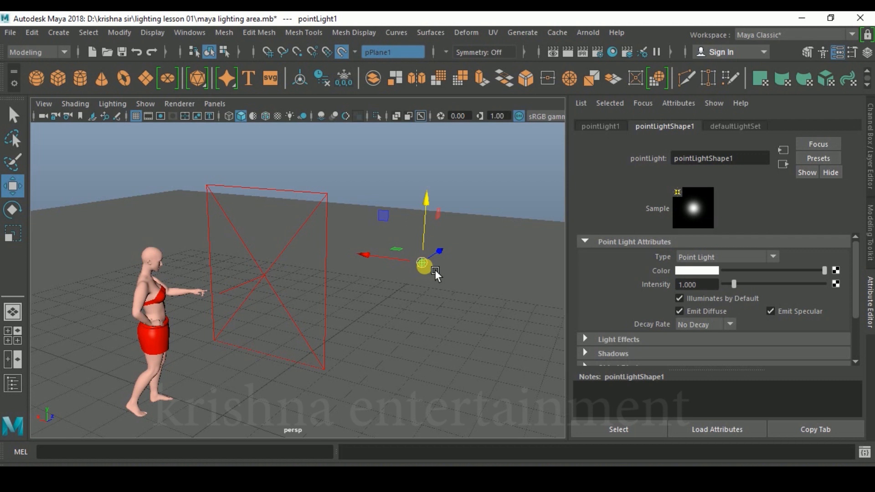
Step: Raise the point light slightly, check it in the viewport and delete it from the scene
drag(435, 270, 439, 175)
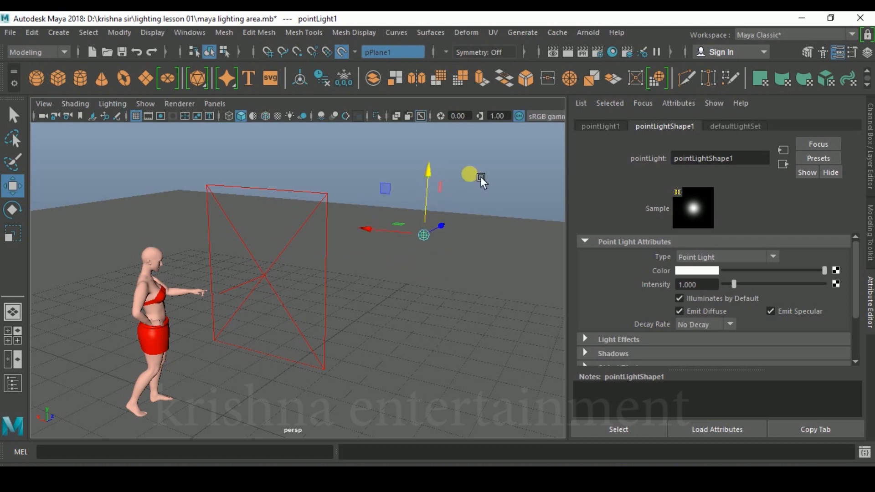
click(472, 174)
click(424, 237)
click(435, 241)
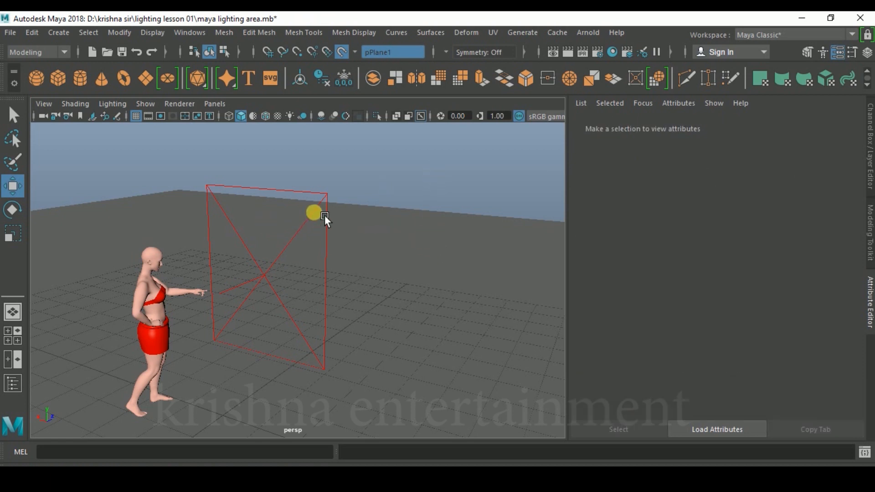
Step: Select the area light and review its Light Shape options, keeping quad
click(325, 216)
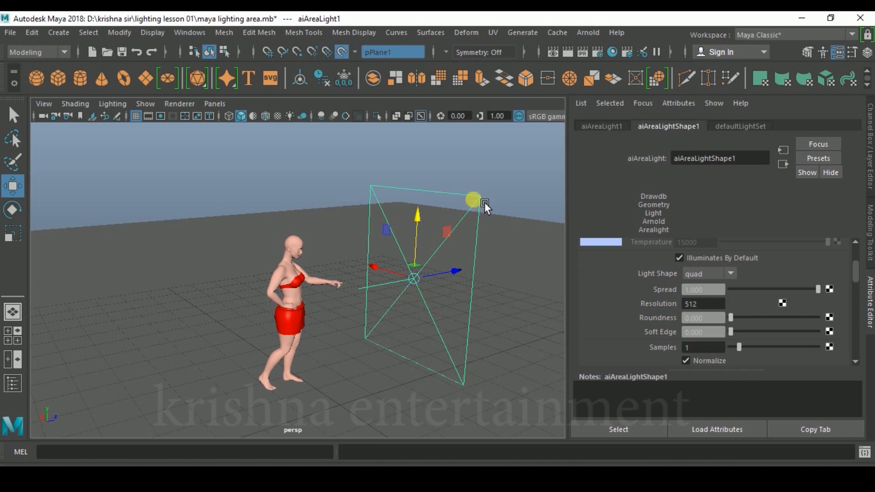
alt+drag(488, 201, 458, 216)
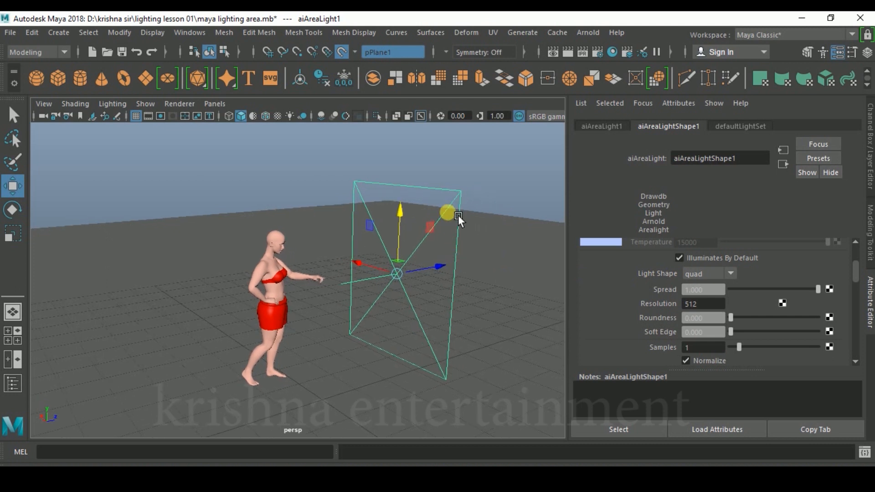
click(732, 272)
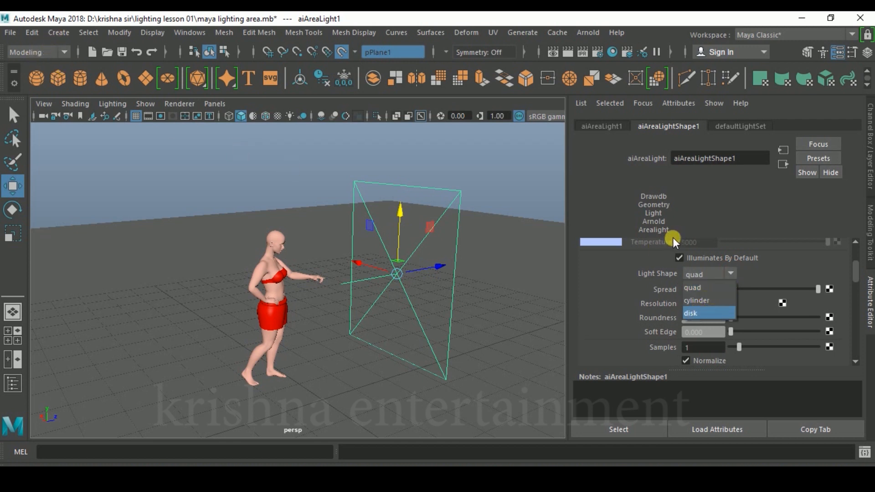
click(729, 271)
click(731, 272)
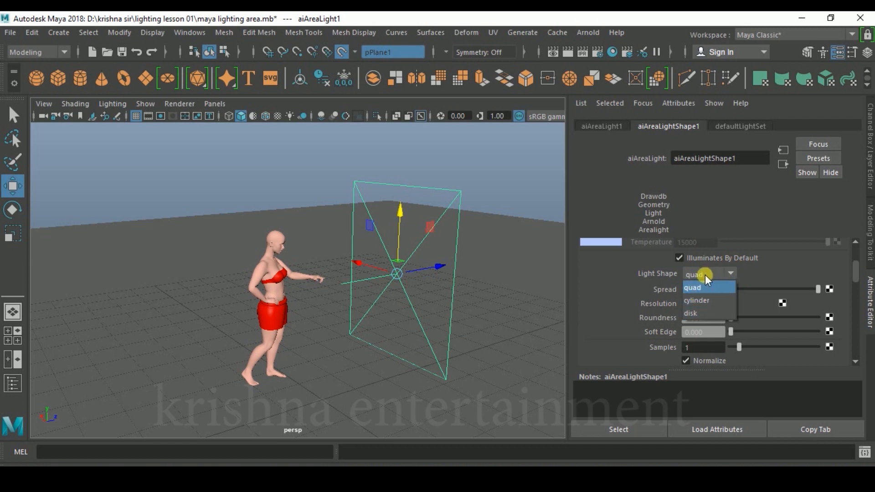
click(732, 273)
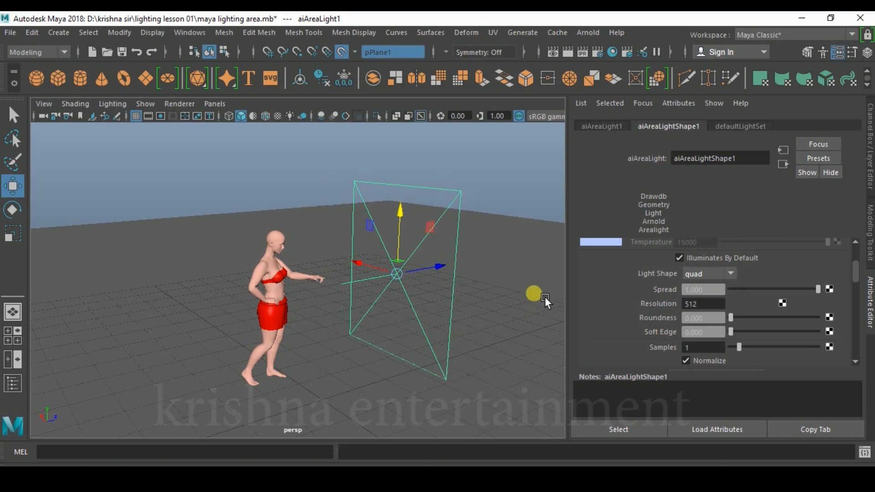
Step: Move the area light farther away from the figure along its facing direction
click(699, 290)
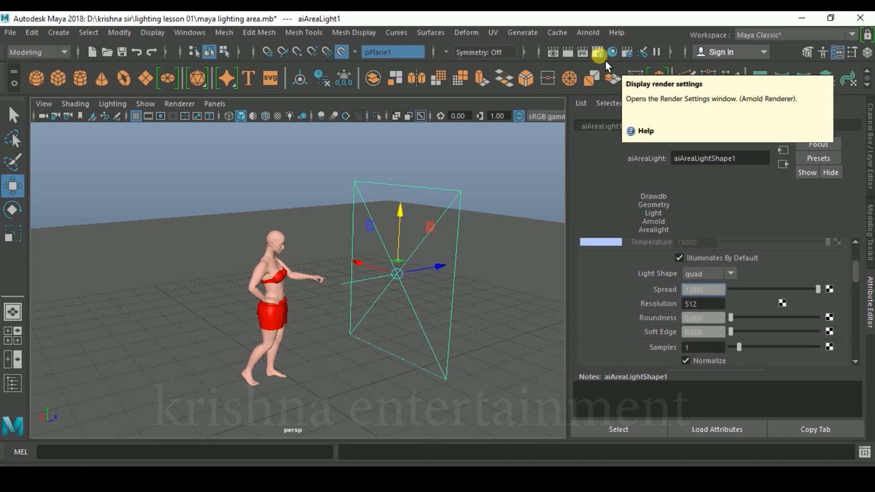
alt+drag(492, 219, 452, 268)
alt+middle_drag(452, 267, 383, 271)
scroll(355, 253, up, 2)
drag(456, 270, 557, 256)
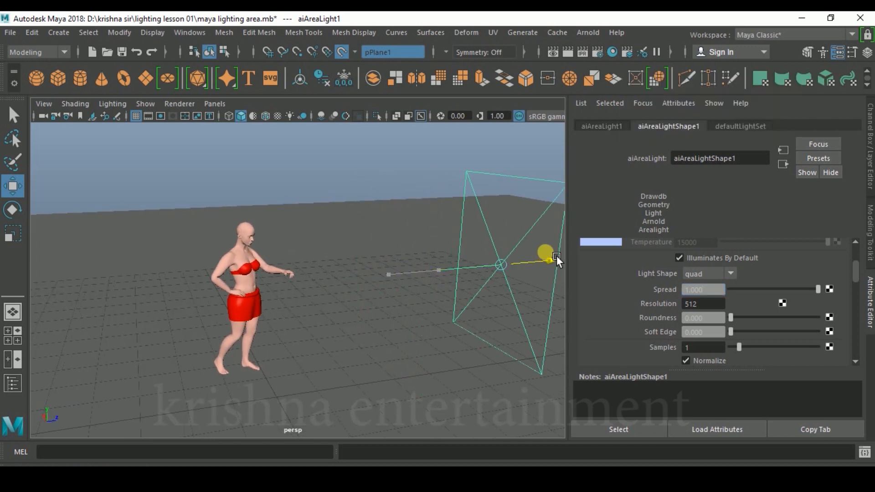
alt+right_drag(557, 256, 467, 255)
alt+middle_drag(467, 255, 411, 249)
drag(443, 262, 457, 259)
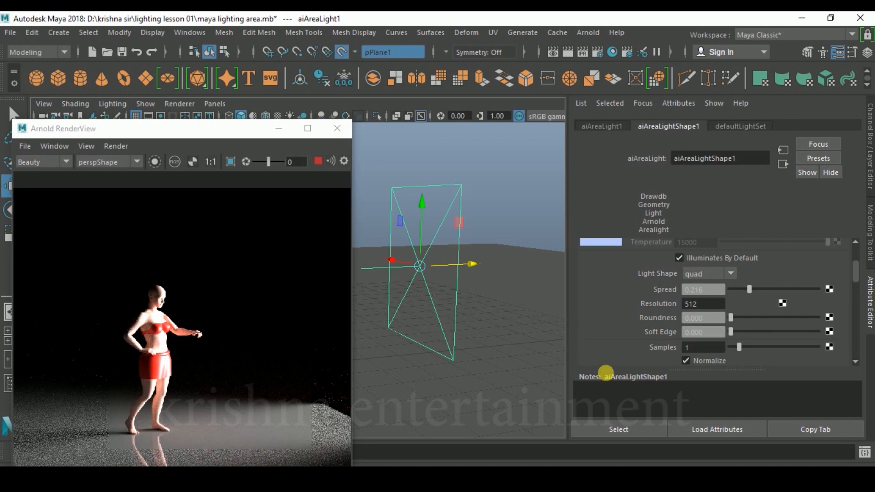
Step: Lower the area light's Spread to 0.067, settle it at 0.261 and compare the light falloff in the live render
scroll(239, 415, down, 1)
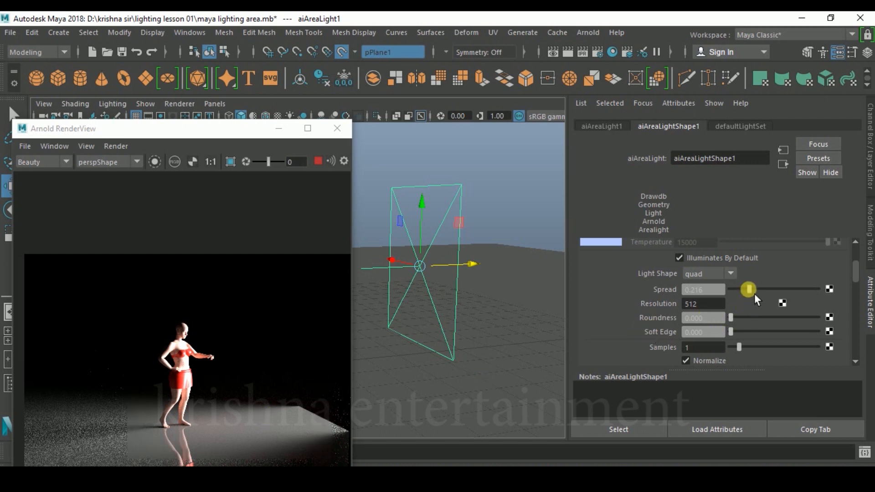
drag(756, 294, 743, 300)
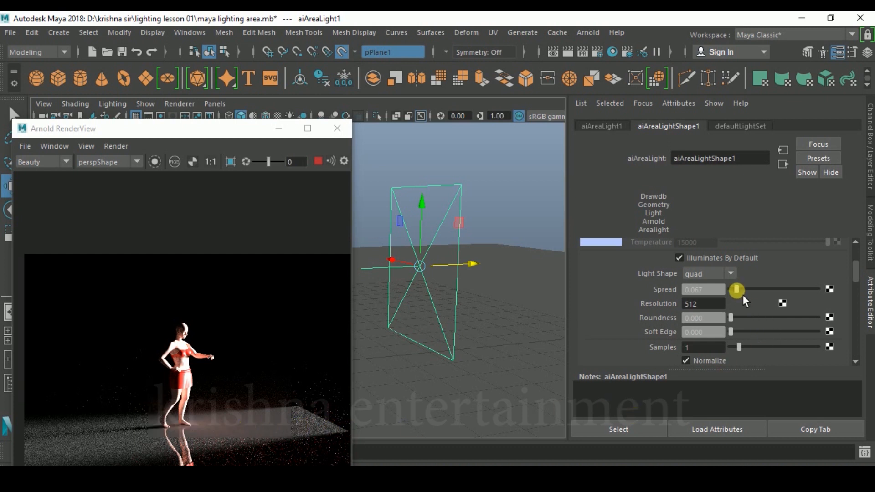
mouse_move(743, 296)
mouse_down()
mouse_move(821, 295)
mouse_move(745, 304)
mouse_up()
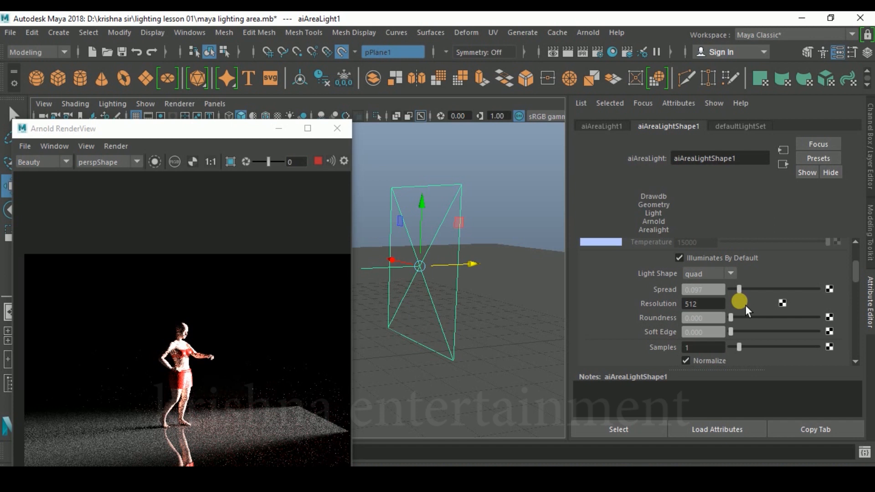
mouse_move(746, 306)
mouse_down()
mouse_move(772, 305)
mouse_move(760, 306)
mouse_up()
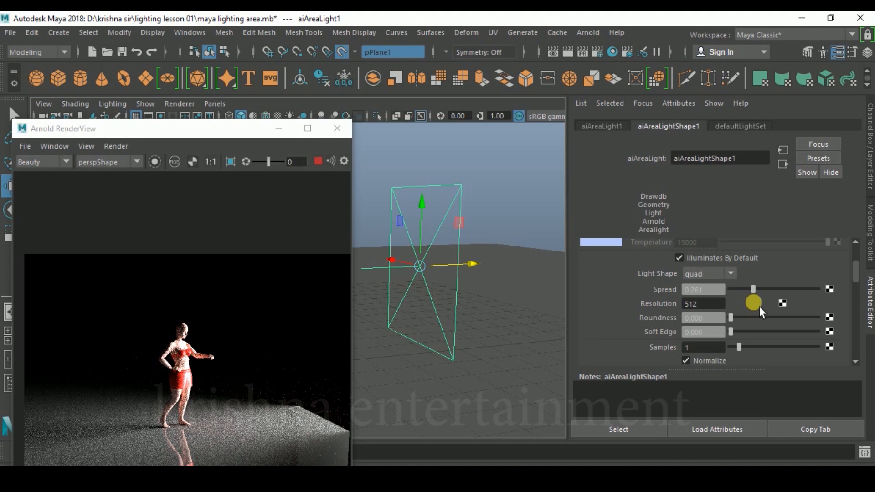
scroll(487, 312, down, 2)
alt+drag(487, 312, 487, 339)
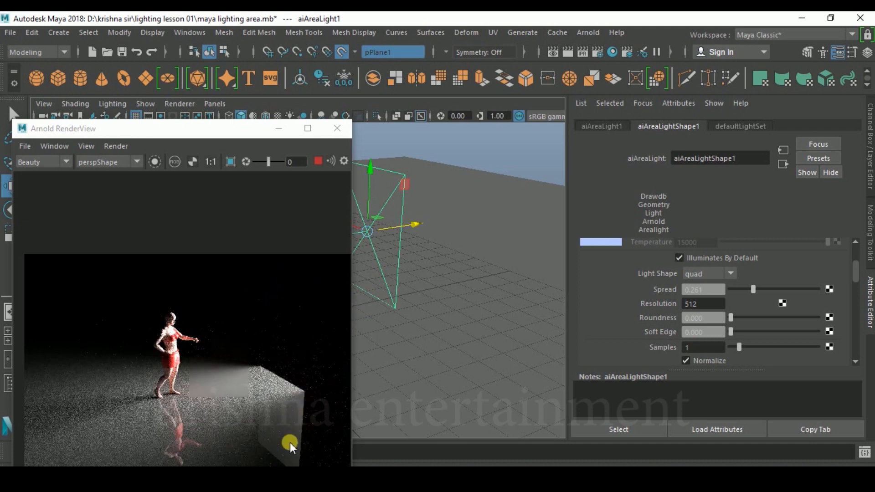
mouse_move(453, 251)
alt+mouse_down()
mouse_move(449, 265)
mouse_move(472, 291)
mouse_move(435, 259)
mouse_move(447, 251)
alt+mouse_up()
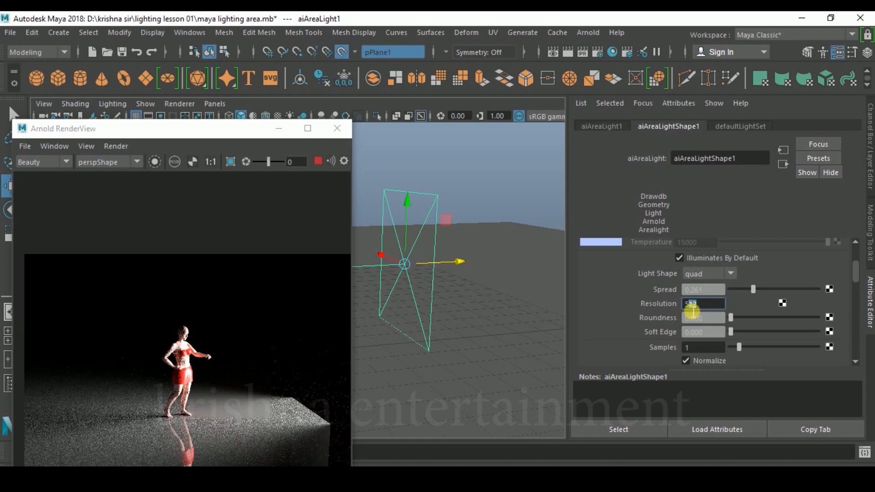
Step: Review the area light's Resolution setting, inspect the lit figure from several angles in the live render and close the render view
click(706, 310)
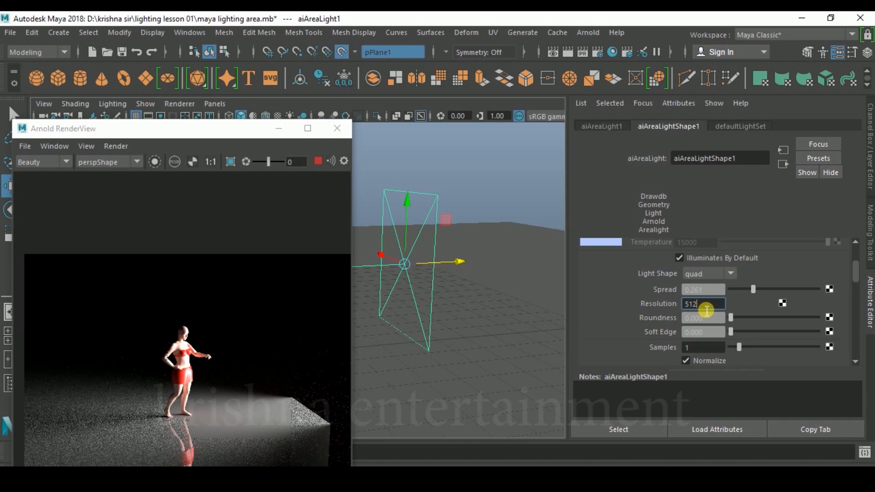
alt+drag(469, 294, 480, 292)
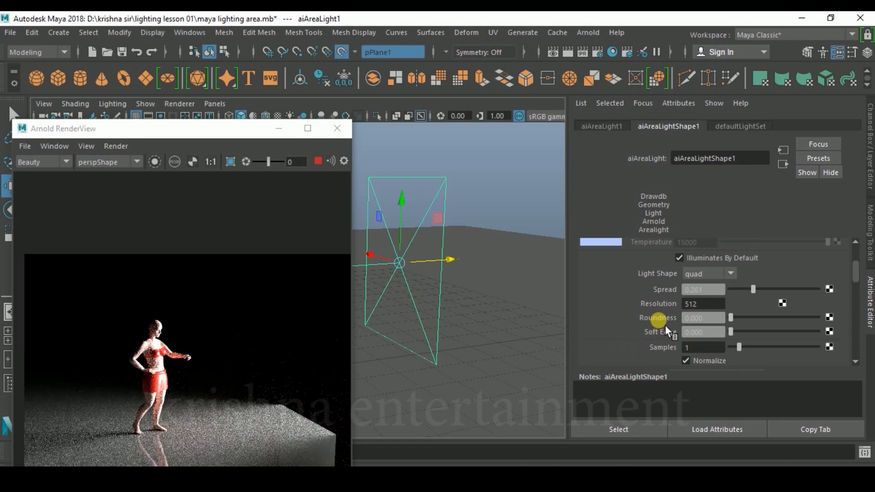
alt+drag(476, 313, 478, 176)
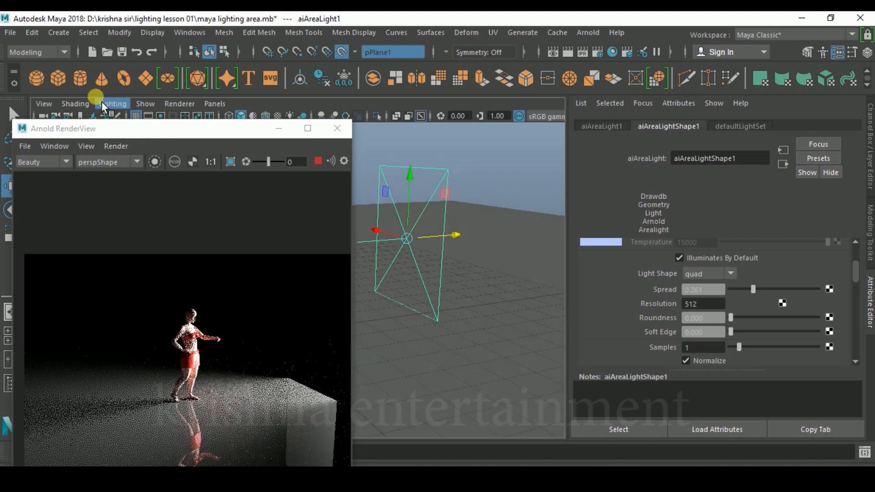
click(337, 128)
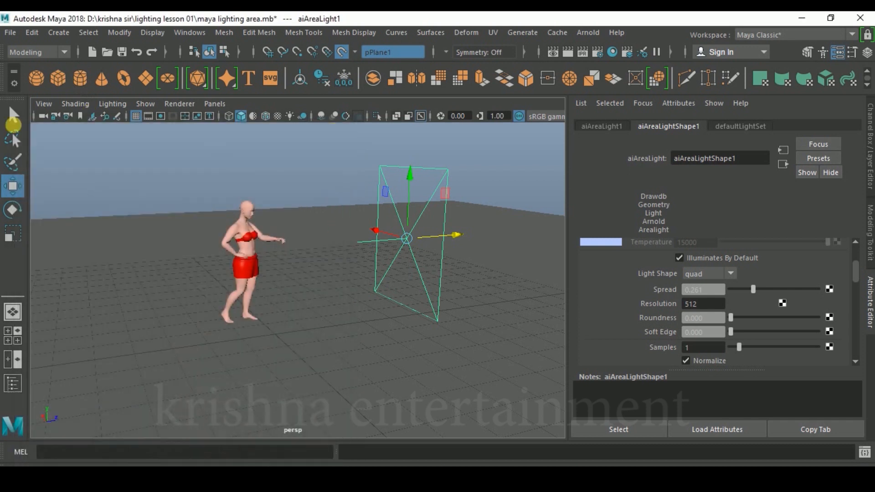
Step: Create a polygon sphere, place it between the figure and the area light and raise it above the ground
click(43, 82)
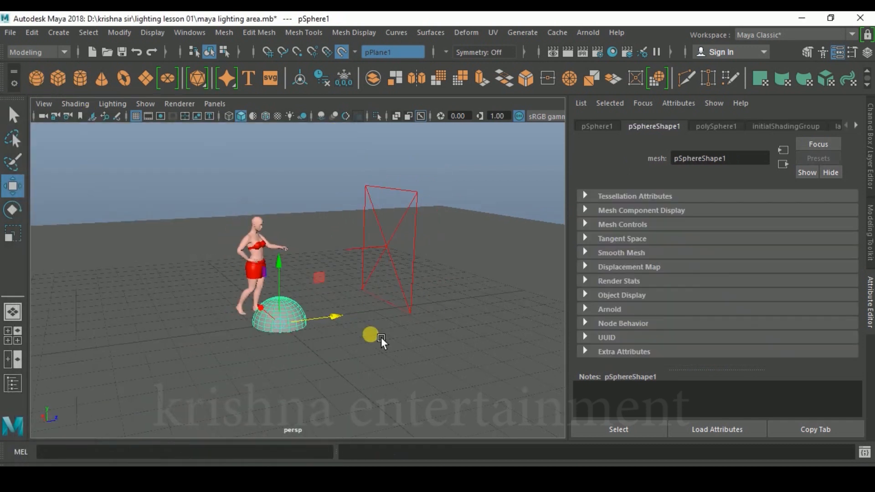
drag(341, 317, 426, 320)
drag(380, 256, 399, 242)
alt+middle_drag(411, 332, 390, 347)
drag(410, 307, 359, 335)
scroll(350, 352, up, 6)
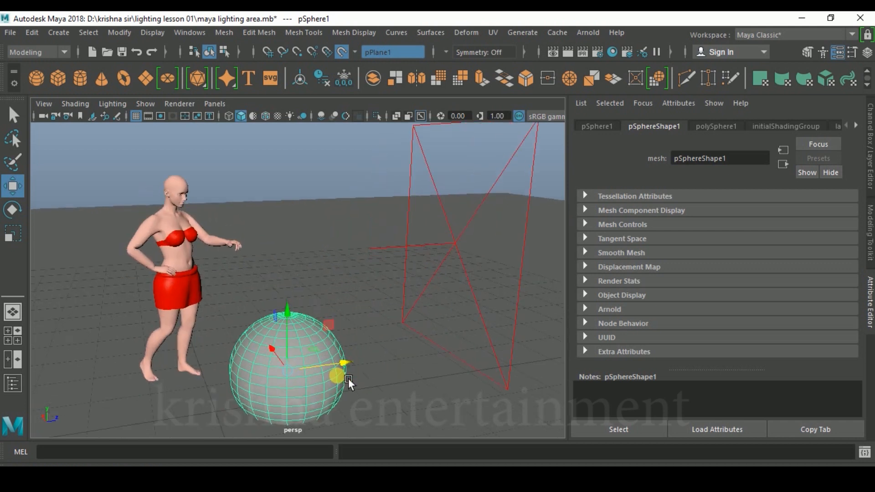
scroll(343, 319, up, 1)
drag(329, 300, 330, 247)
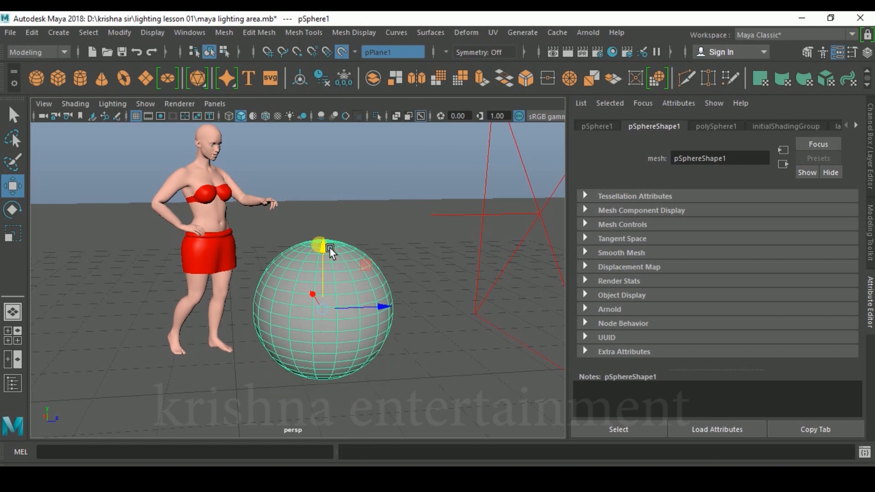
Step: Scale the sphere up uniformly to about the figure's waist height and position it in front of her
key(r)
drag(323, 309, 405, 322)
alt+middle_drag(394, 322, 383, 316)
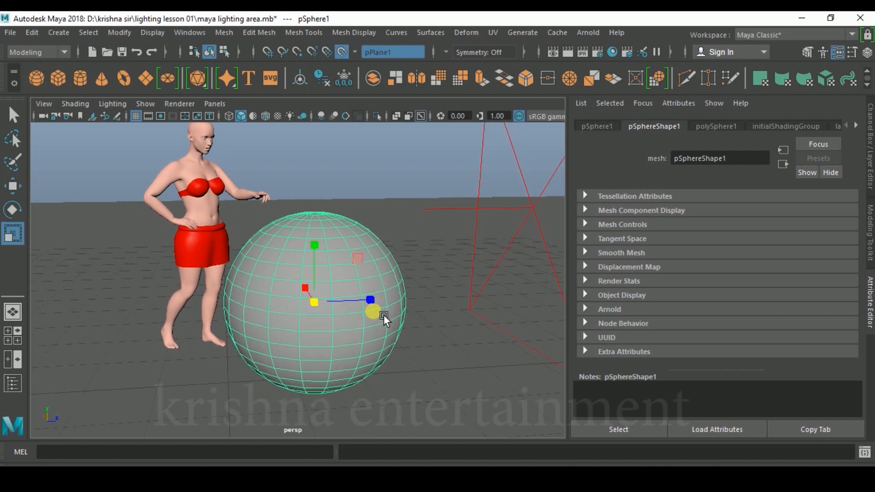
key(w)
drag(382, 316, 356, 278)
Step: Select the area light, frame the sphere and figure, and start an Arnold render with its window moved off the sphere
click(441, 237)
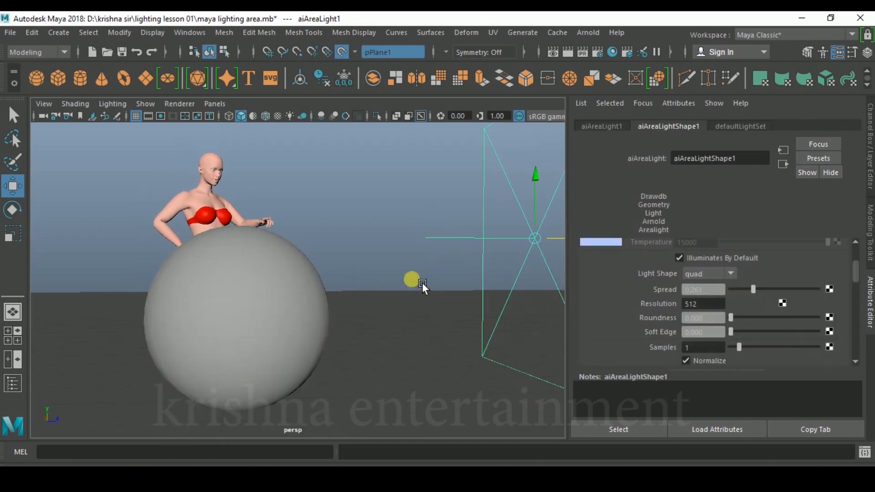
scroll(422, 282, down, 2)
alt+drag(421, 283, 419, 307)
click(598, 39)
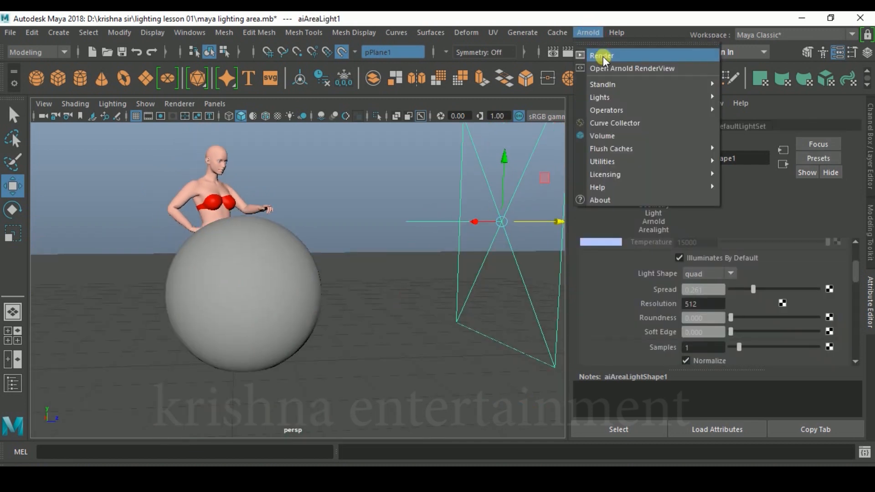
click(603, 56)
drag(231, 129, 580, 143)
Step: Assign a new aiStandardSurface material to the sphere and move the render window clear of its attributes
click(285, 314)
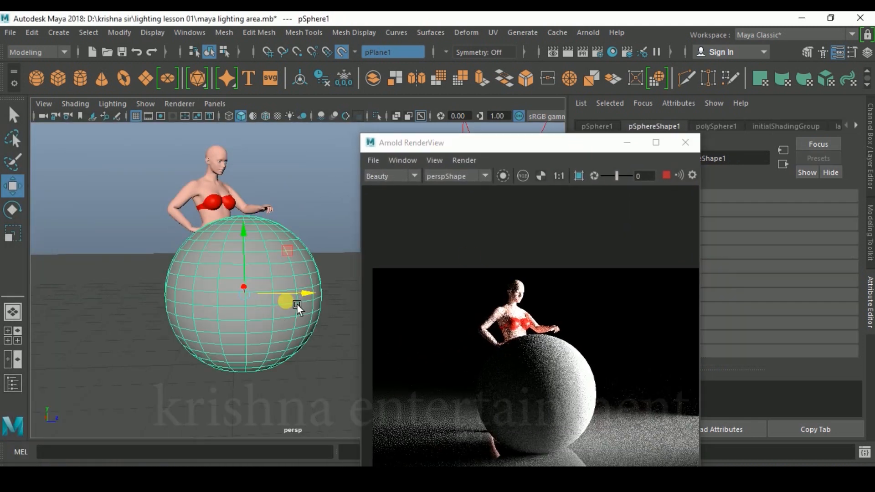
right_click(292, 276)
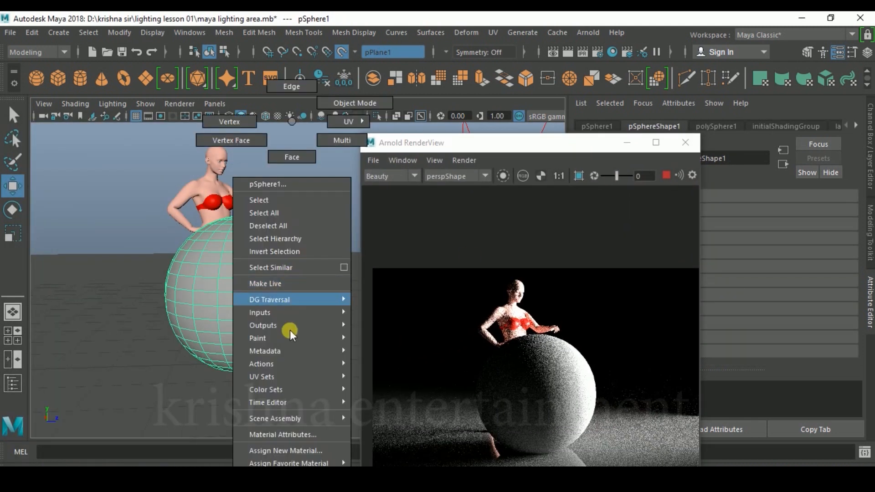
click(296, 450)
click(355, 274)
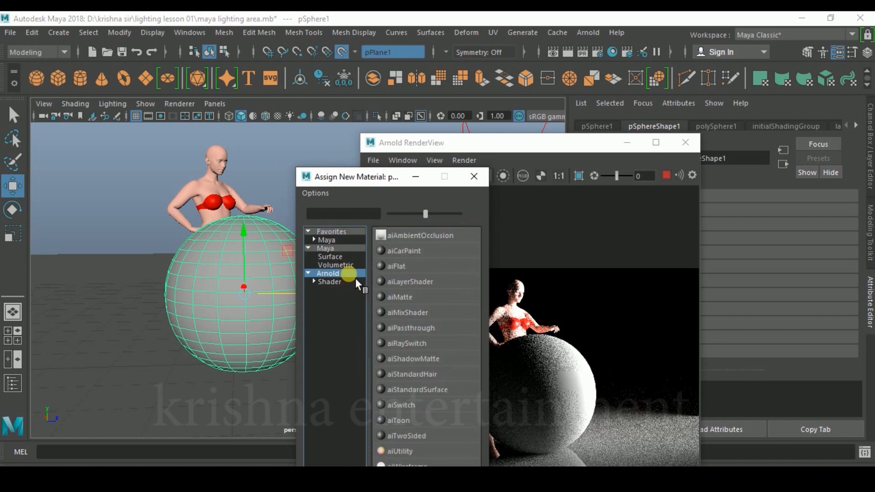
click(409, 393)
click(546, 150)
drag(547, 150, 273, 141)
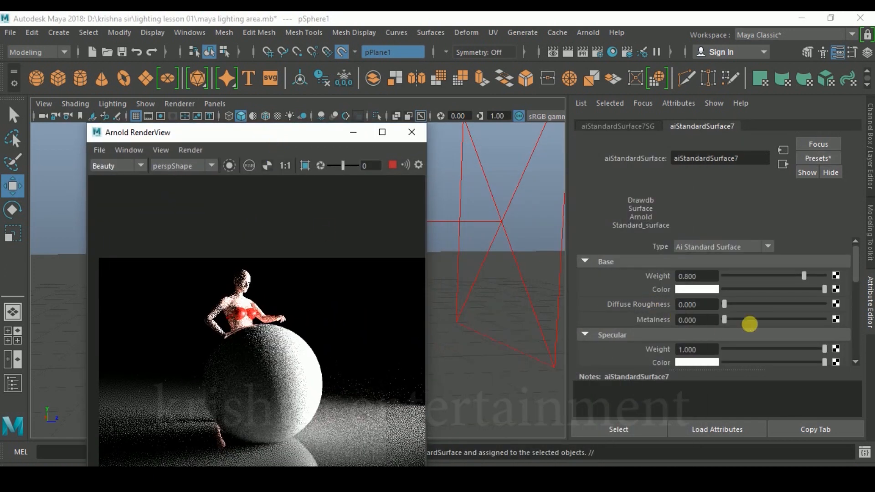
Step: Darken the sphere material's Base Color to black, and change it to red
drag(812, 294, 707, 309)
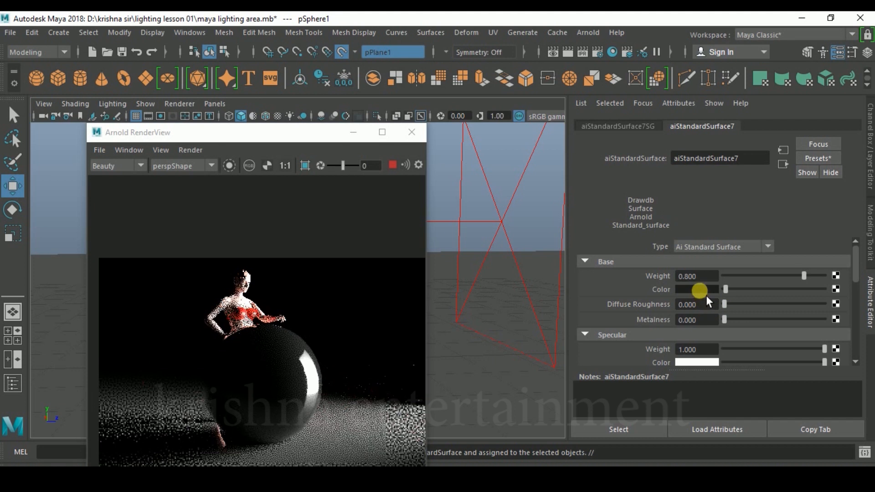
click(697, 290)
click(649, 256)
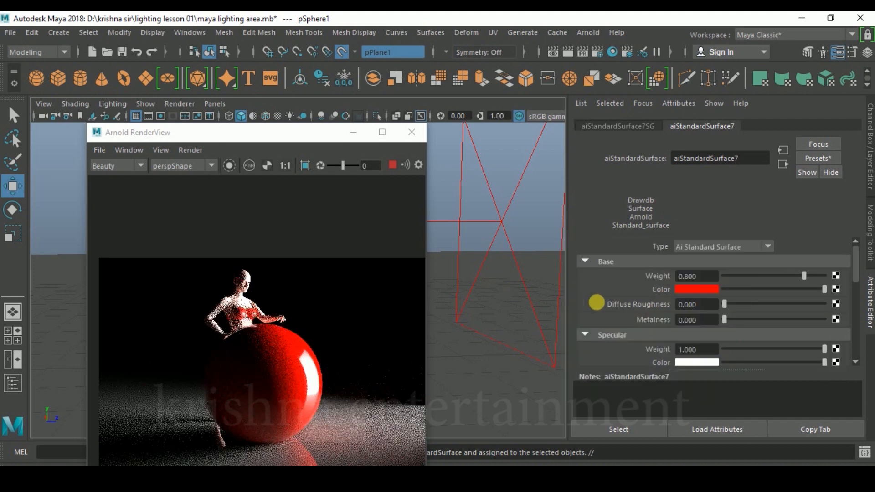
Step: Set the area light's Roundness to 1.000 and examine the shape of its reflection on the sphere in the live render
alt+middle_drag(506, 327, 483, 321)
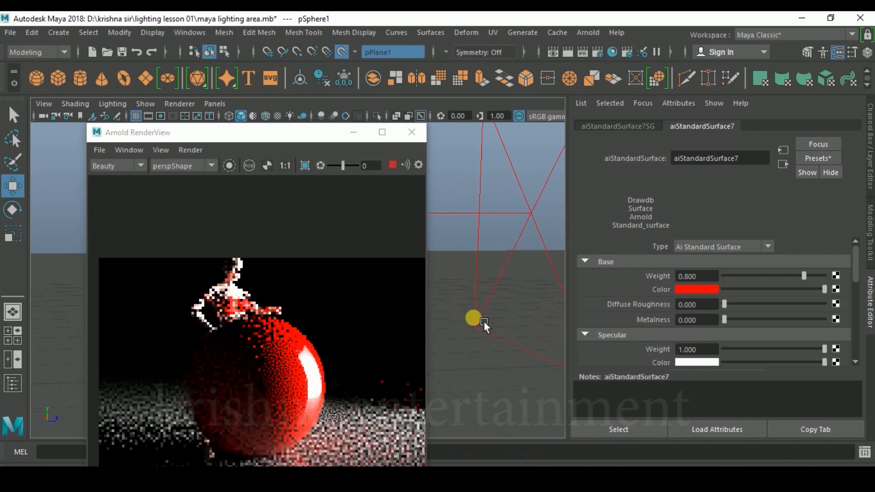
scroll(481, 318, up, 2)
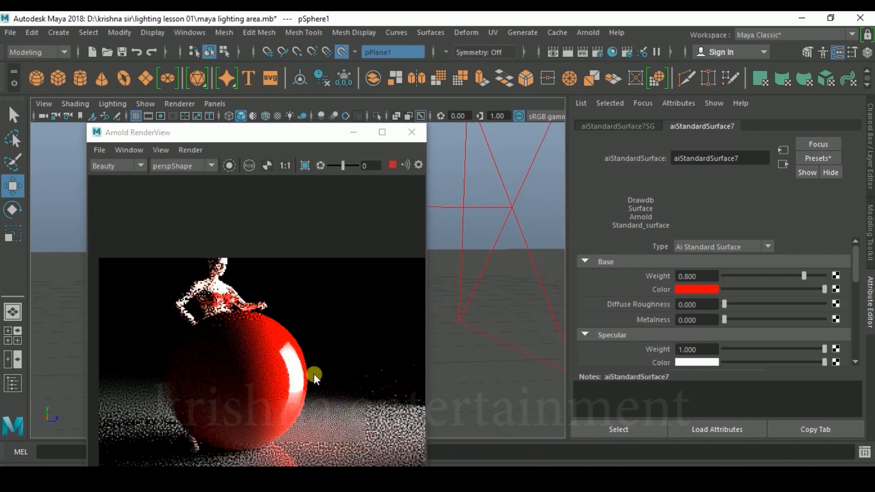
scroll(462, 305, up, 1)
scroll(456, 304, down, 1)
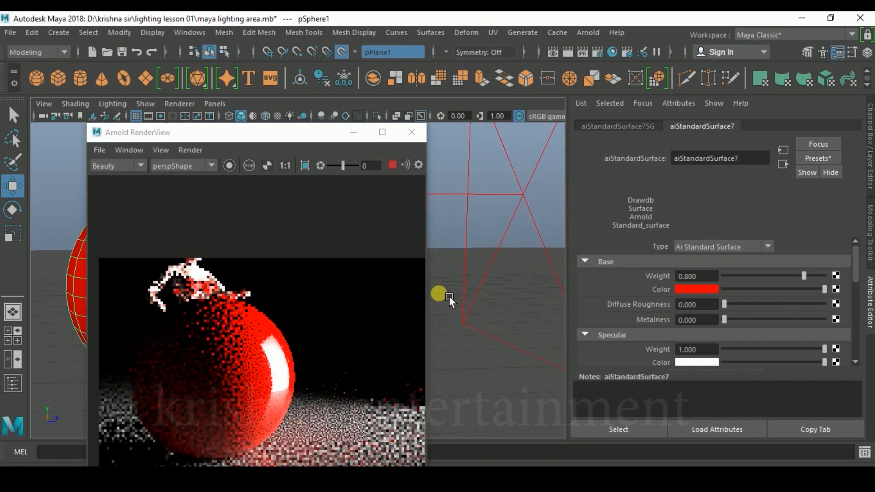
click(494, 206)
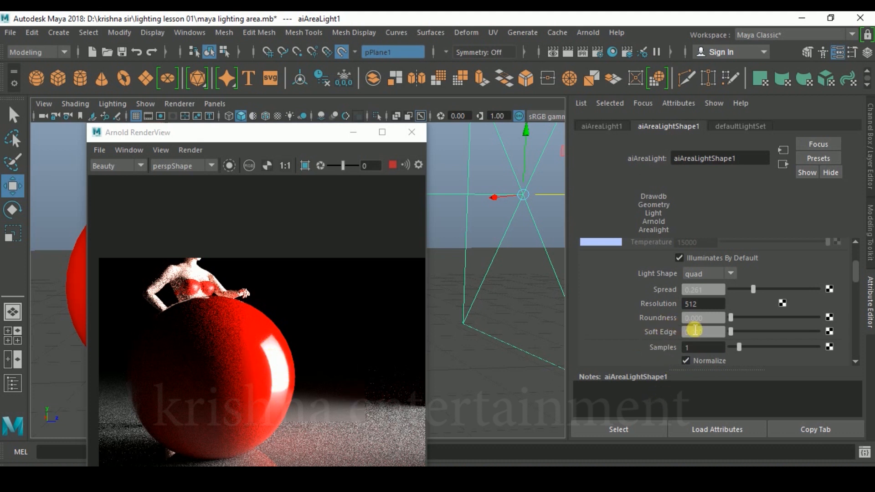
drag(732, 318, 831, 326)
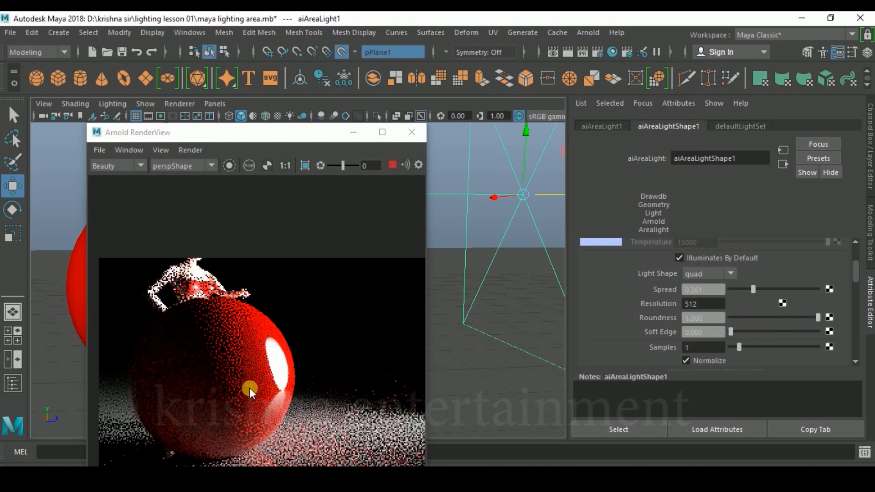
alt+drag(479, 366, 325, 356)
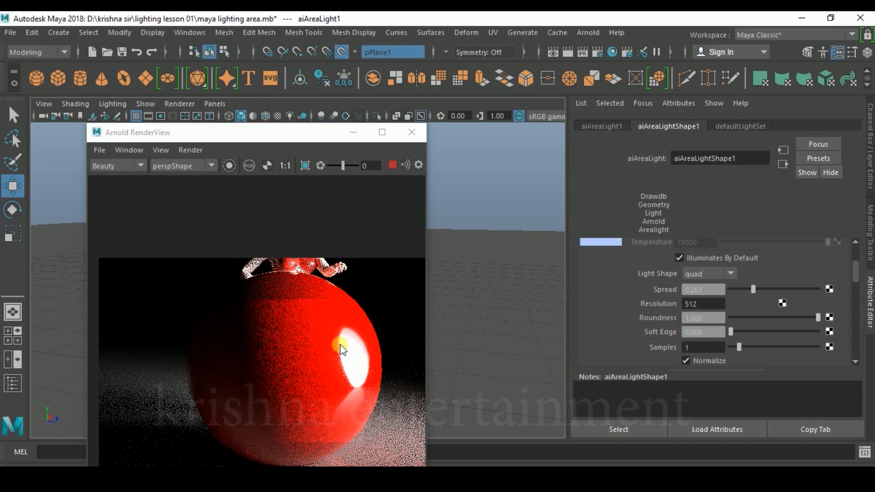
Step: Try Soft Edge 0.806 with Roundness 0.299 on the area light, return Roundness to 1.000 and lower Soft Edge to 0.007
drag(736, 336, 758, 329)
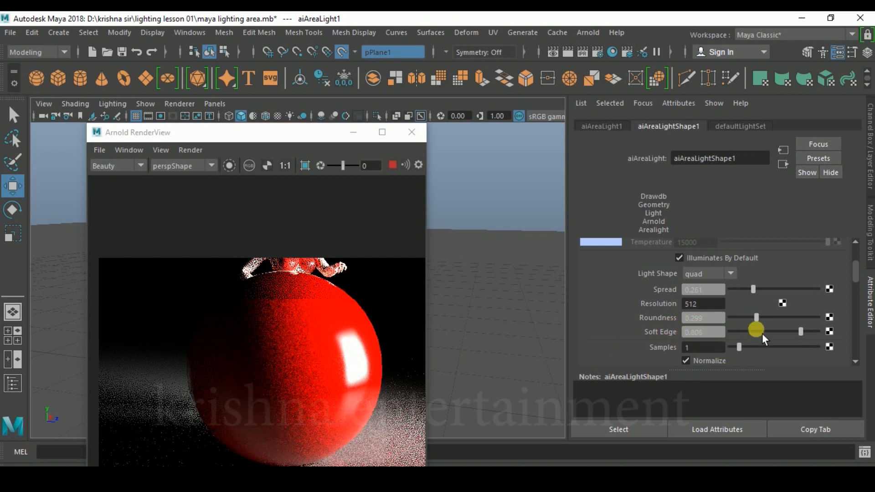
drag(757, 318, 839, 318)
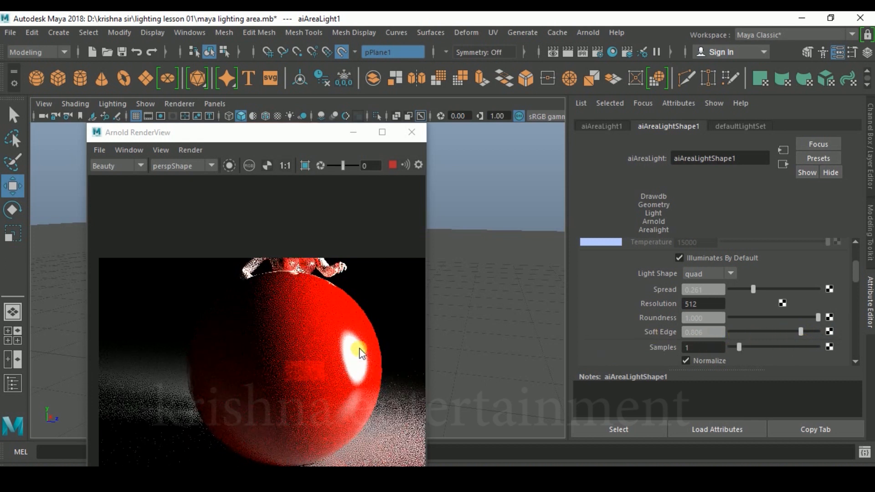
drag(792, 338, 737, 348)
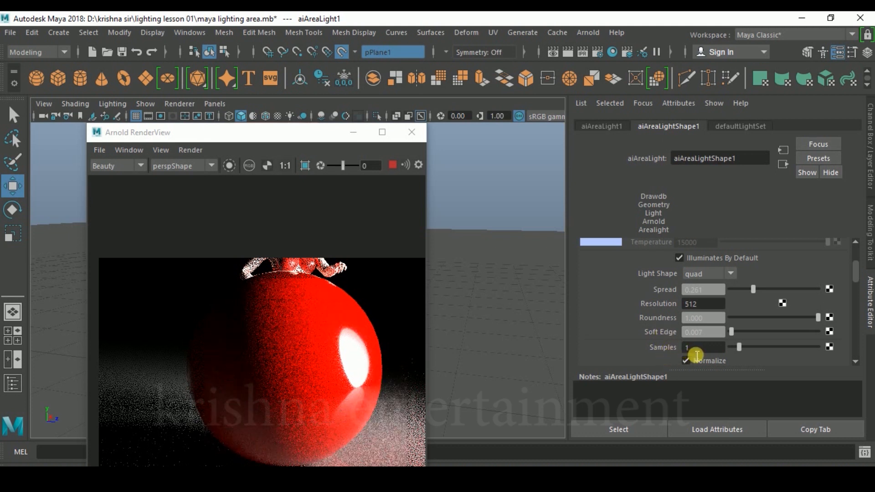
Step: Set the area light's Samples to 4 and look over its Normalize and shadow settings
click(692, 350)
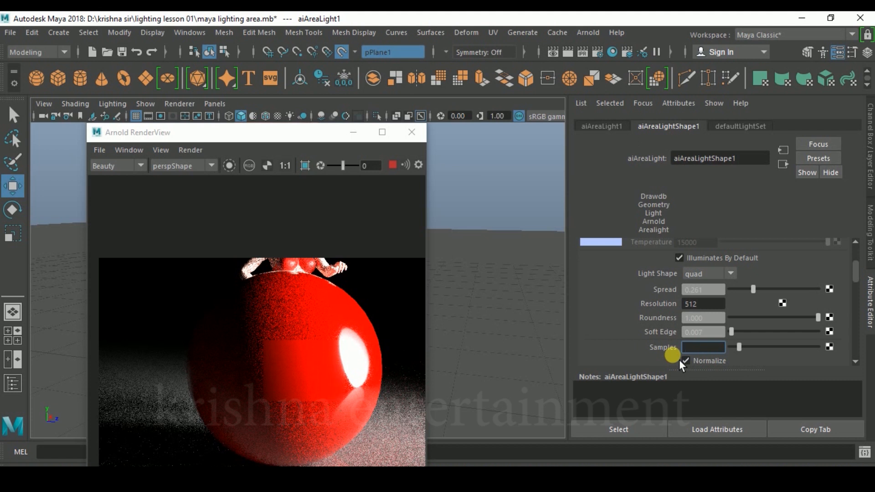
text(4)
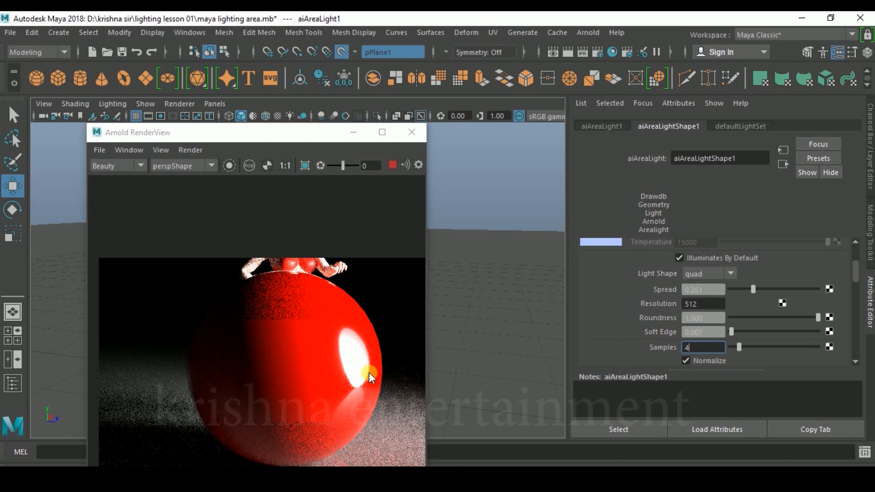
scroll(614, 318, down, 2)
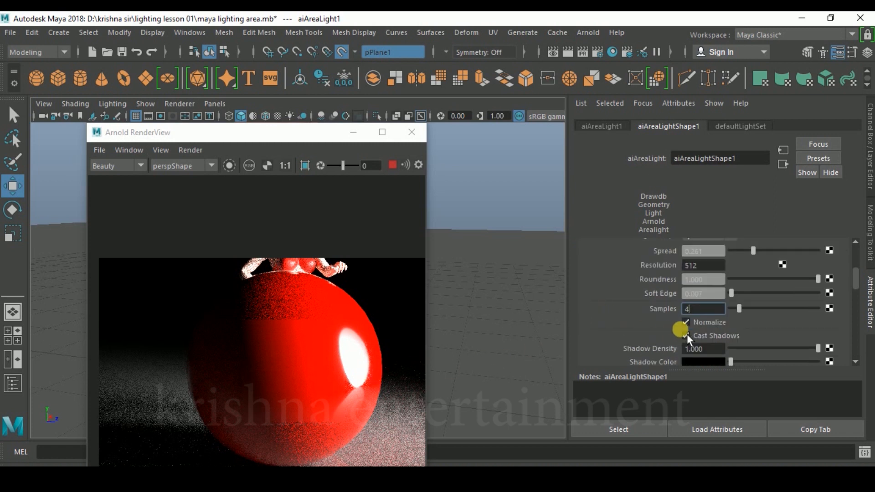
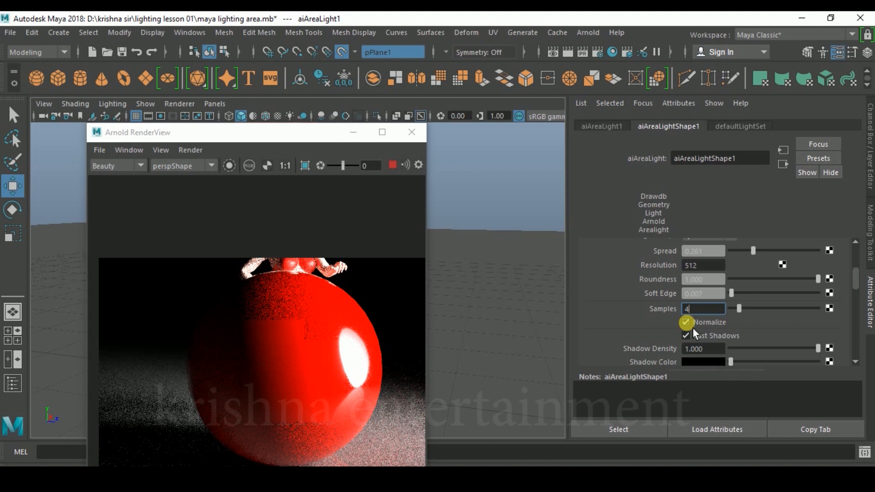
Step: Turn off Normalize for the area light, compare the brightness in the live render and turn Normalize back on
click(693, 327)
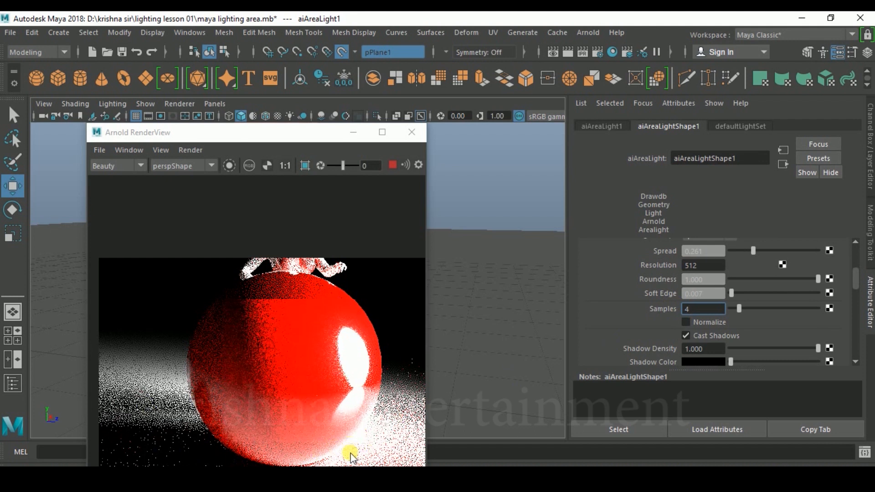
scroll(365, 406, down, 2)
scroll(493, 347, down, 5)
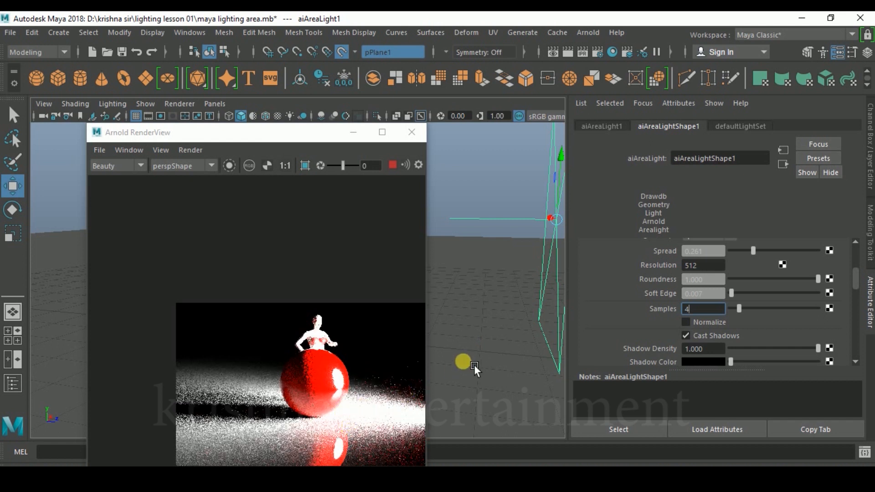
alt+drag(481, 361, 528, 347)
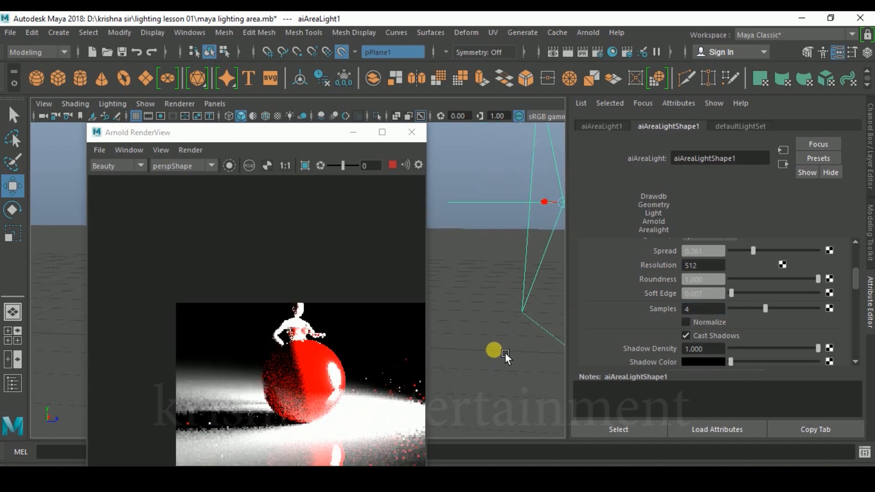
click(686, 335)
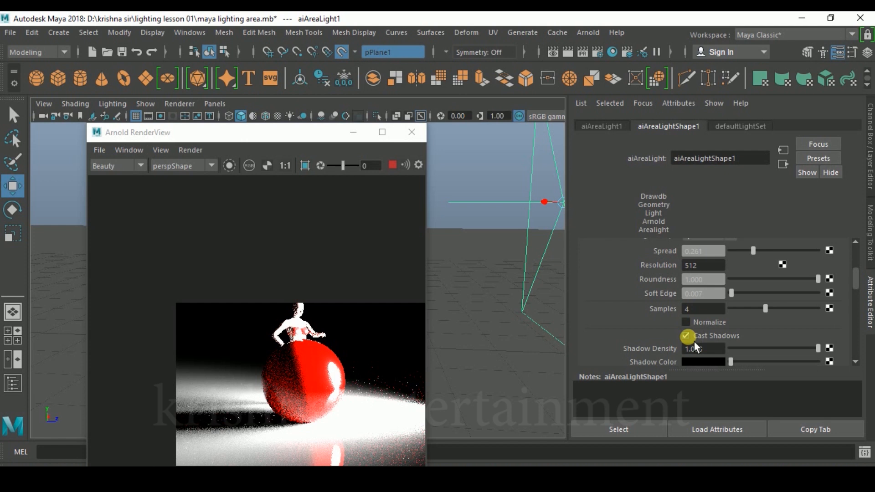
click(686, 323)
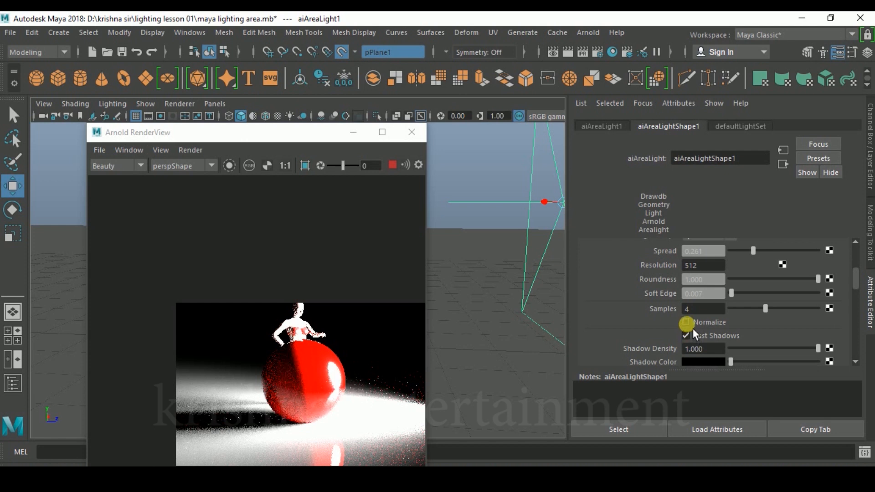
click(686, 322)
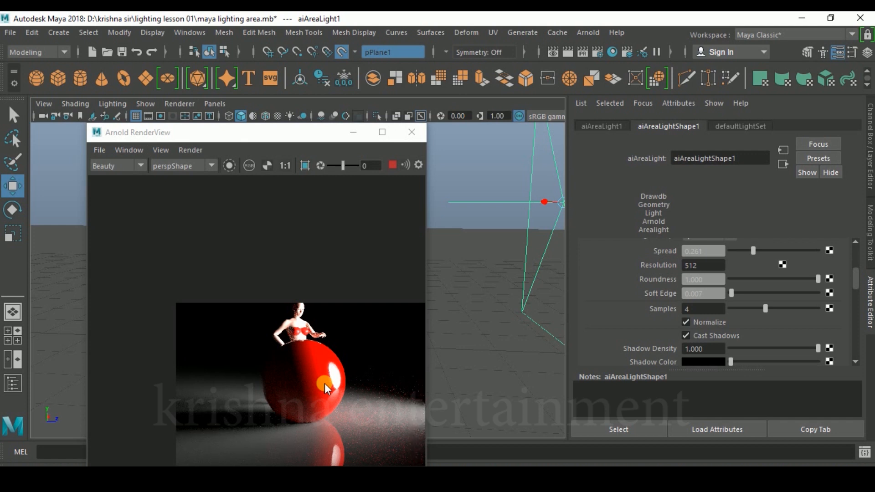
Step: Try red and blue as the area light's Shadow Color and compare the shadows in the live render
alt+drag(433, 351, 512, 344)
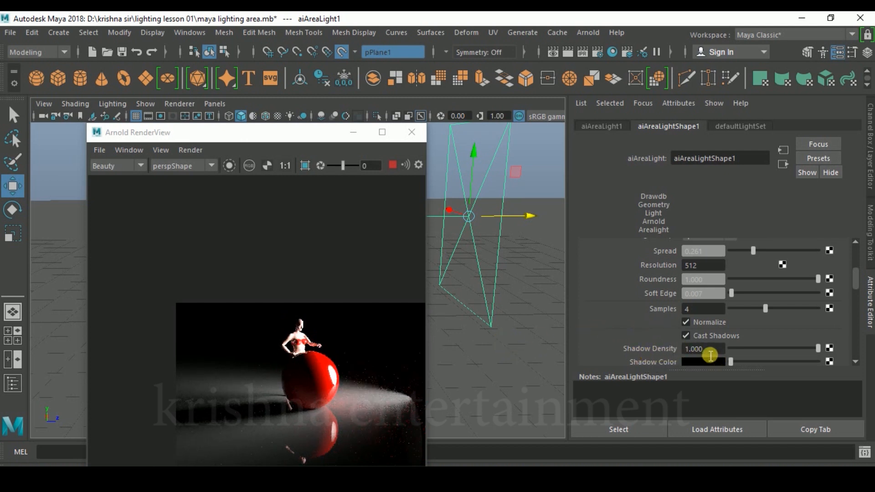
scroll(687, 355, down, 2)
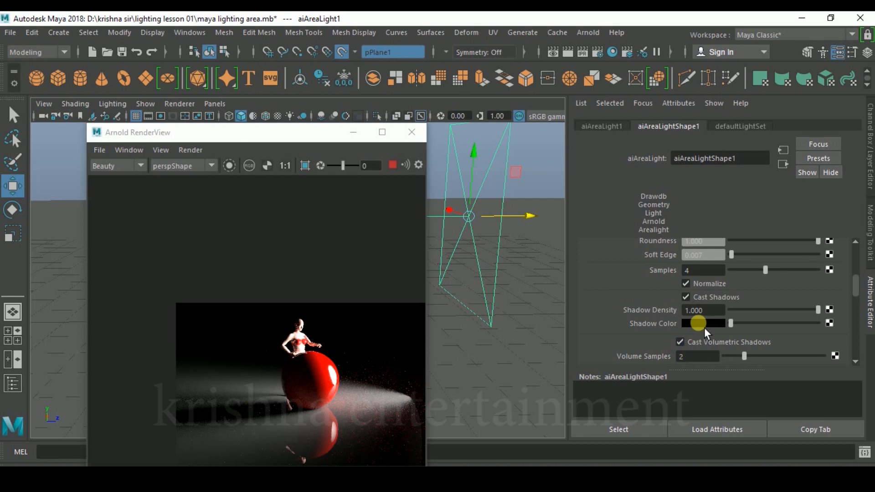
alt+drag(549, 336, 480, 334)
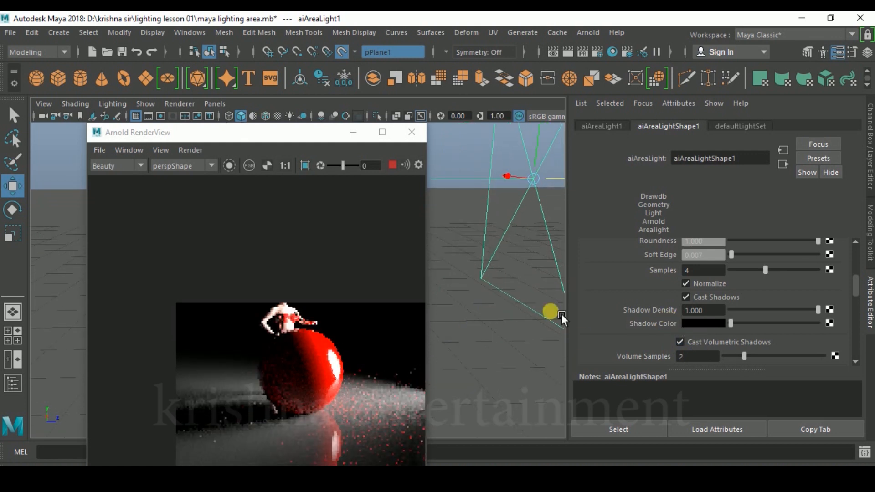
click(703, 324)
click(613, 317)
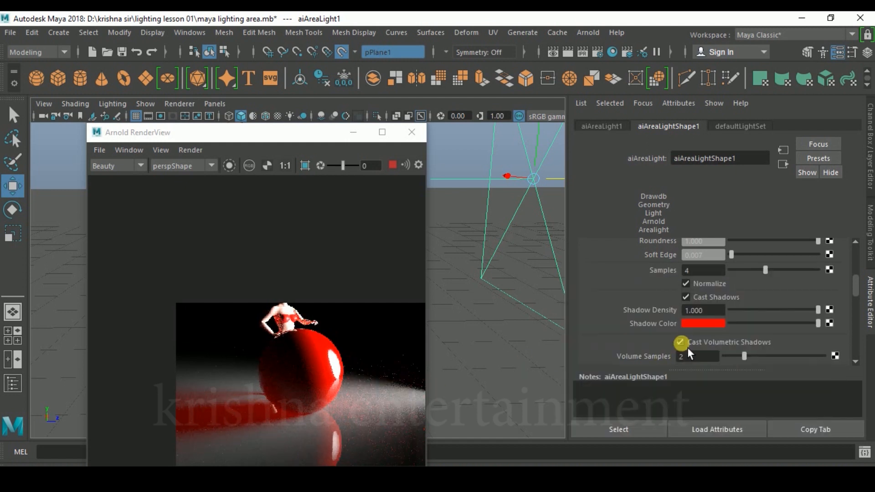
click(698, 327)
click(700, 301)
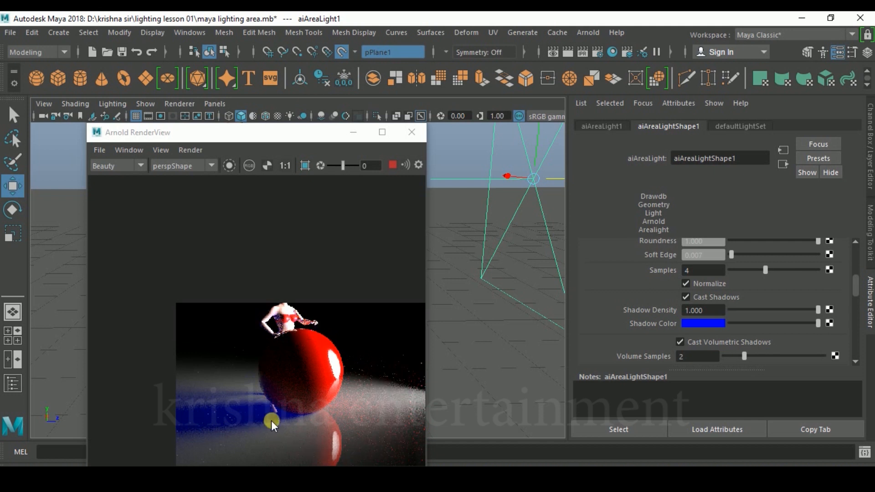
Step: Set the area light's Shadow Color to a dark grey and look over its remaining attributes
click(703, 324)
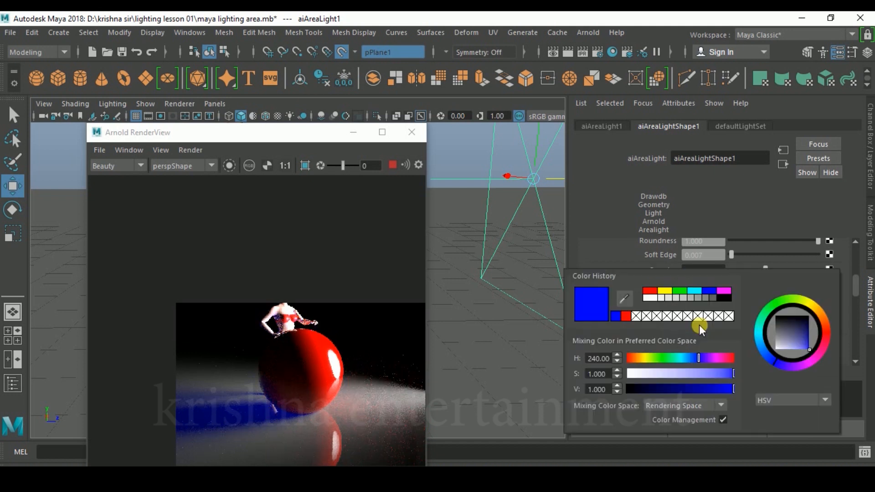
click(713, 297)
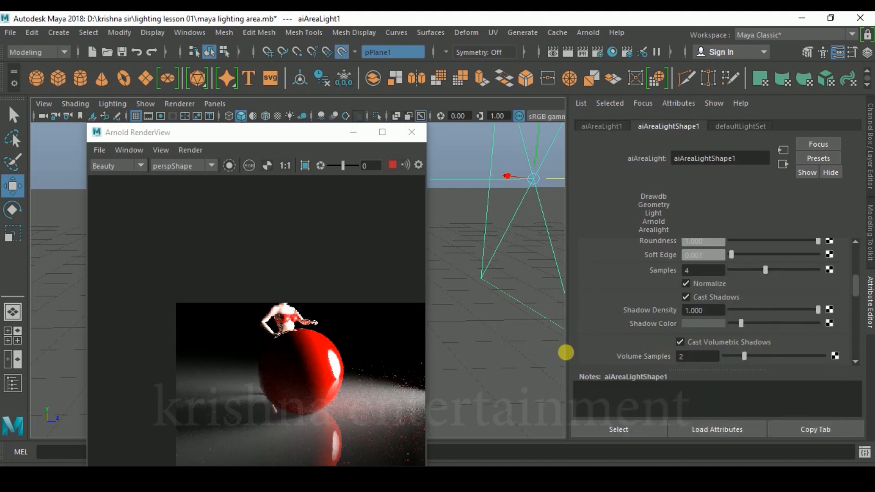
scroll(616, 339, down, 2)
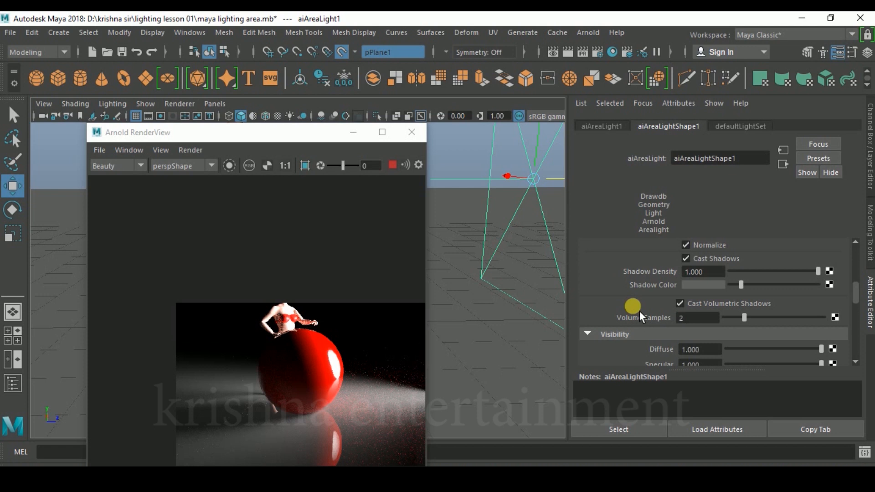
scroll(628, 313, up, 6)
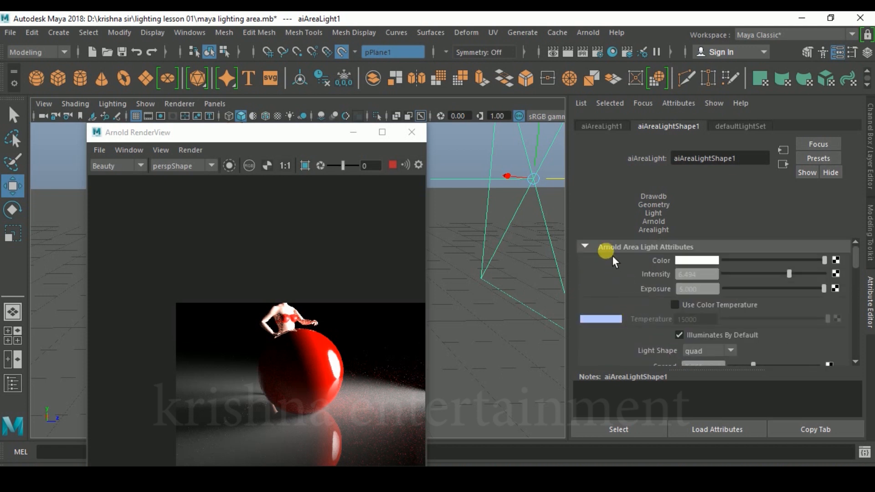
scroll(690, 289, down, 6)
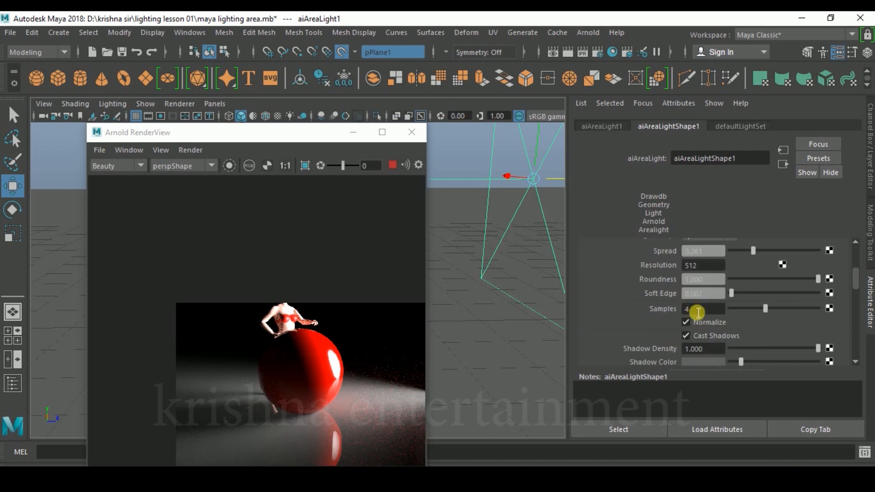
scroll(728, 325, up, 6)
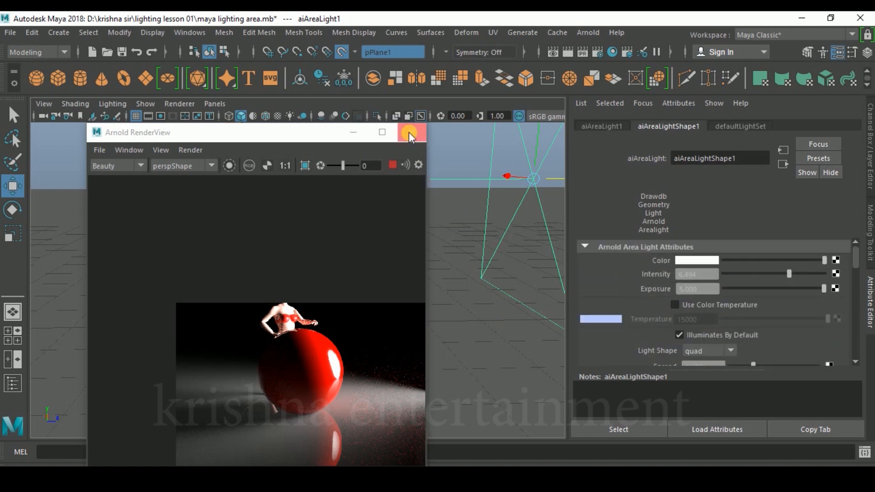
Step: Shift the render window aside and delete the red sphere from the scene
drag(325, 135, 197, 143)
click(325, 246)
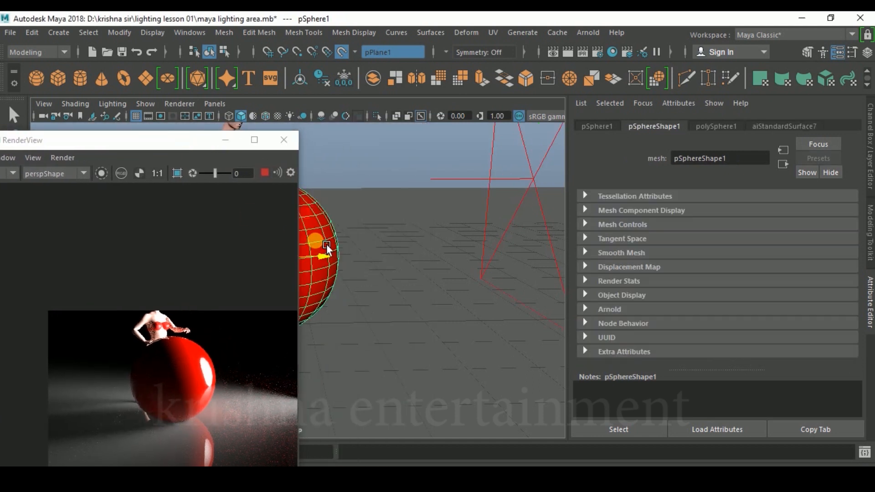
key(Delete)
Step: Select the area light and set its Spread to 0.291, with Roundness and Soft Edge at 0.000
scroll(429, 264, down, 5)
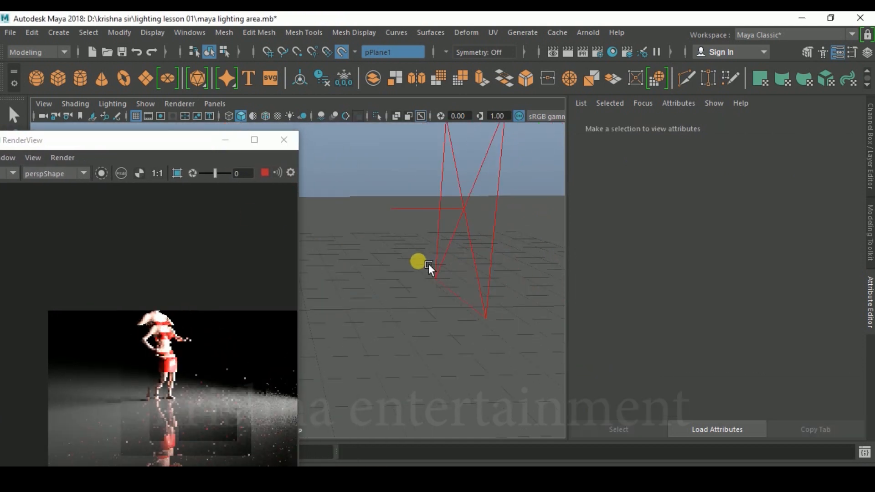
alt+drag(432, 273, 419, 243)
click(419, 242)
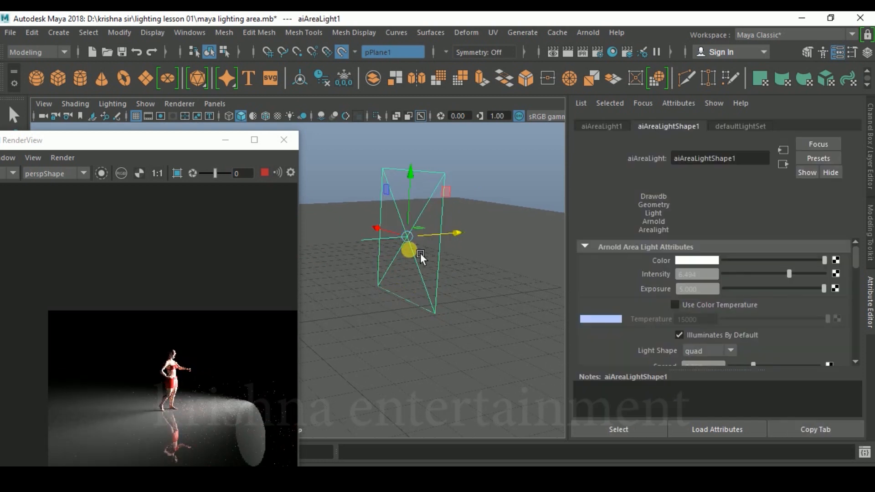
scroll(640, 332, down, 2)
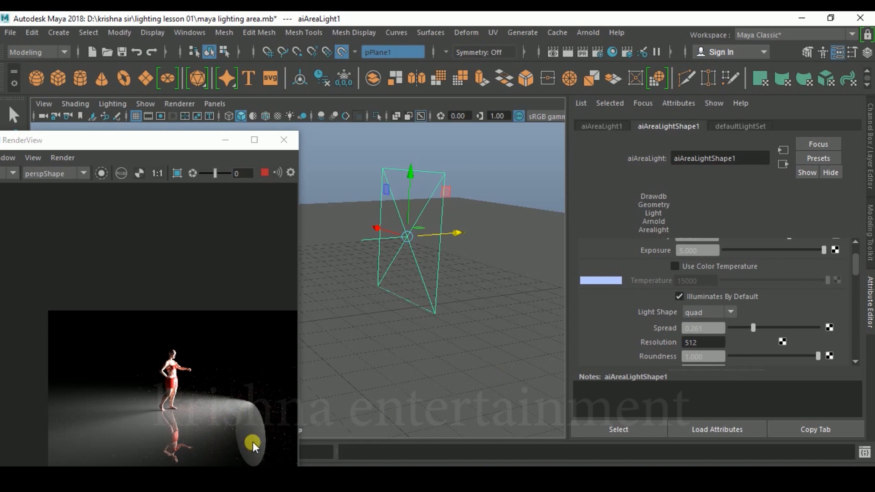
scroll(626, 326, down, 2)
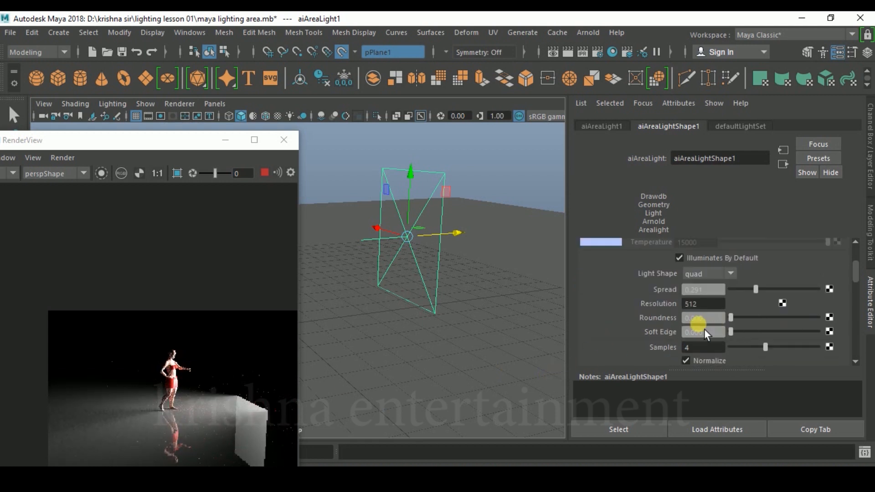
Step: Try Roundness 1.000 on the area light, compare its shape in the live render and return Roundness to 0.000
scroll(414, 312, up, 1)
alt+middle_drag(403, 321, 413, 303)
scroll(414, 303, down, 1)
drag(726, 322, 840, 326)
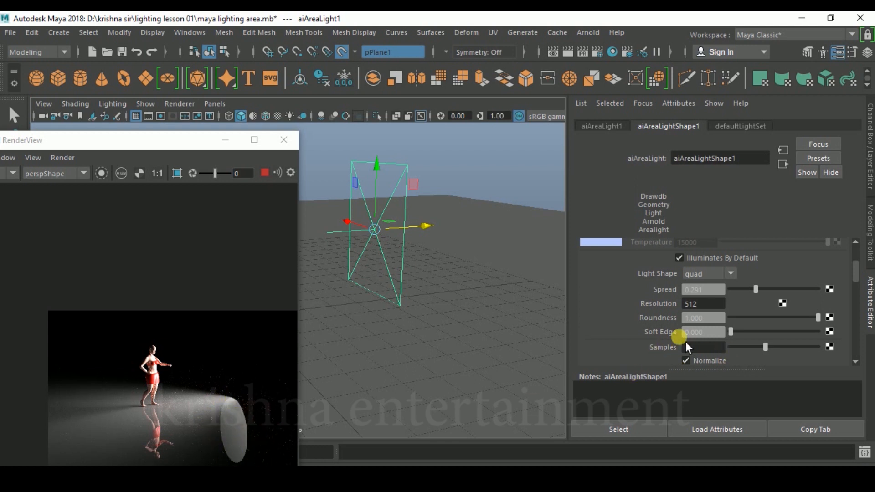
drag(825, 325, 726, 325)
Step: Duplicate the area light and offset the copy behind the original at Translate Z 5.907
alt+drag(372, 279, 455, 192)
click(409, 211)
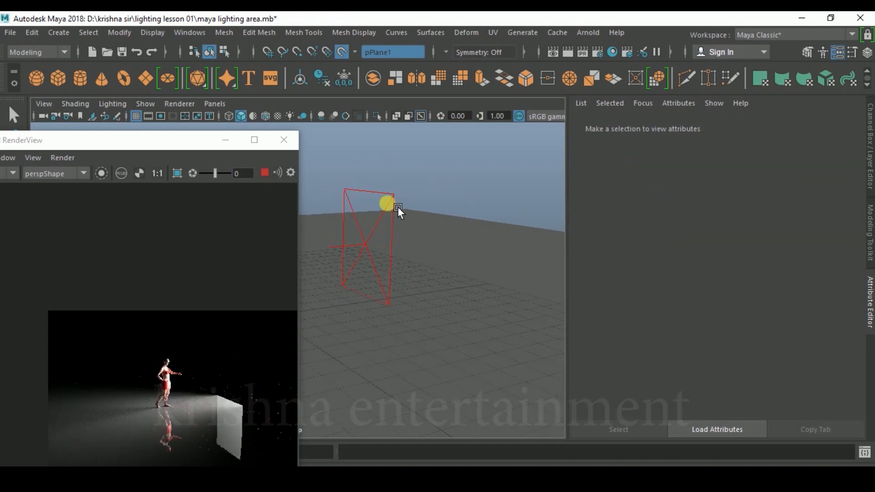
click(397, 198)
alt+drag(459, 260, 403, 293)
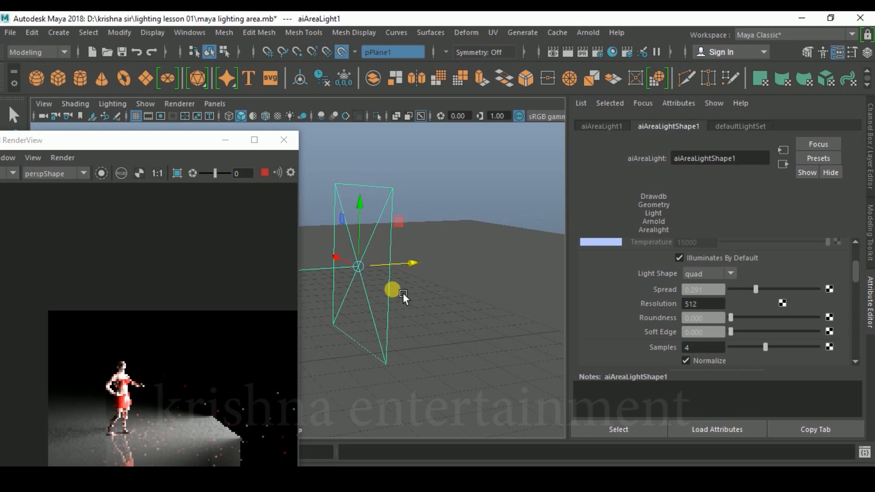
drag(419, 268, 441, 269)
key(ctrl+d)
click(869, 142)
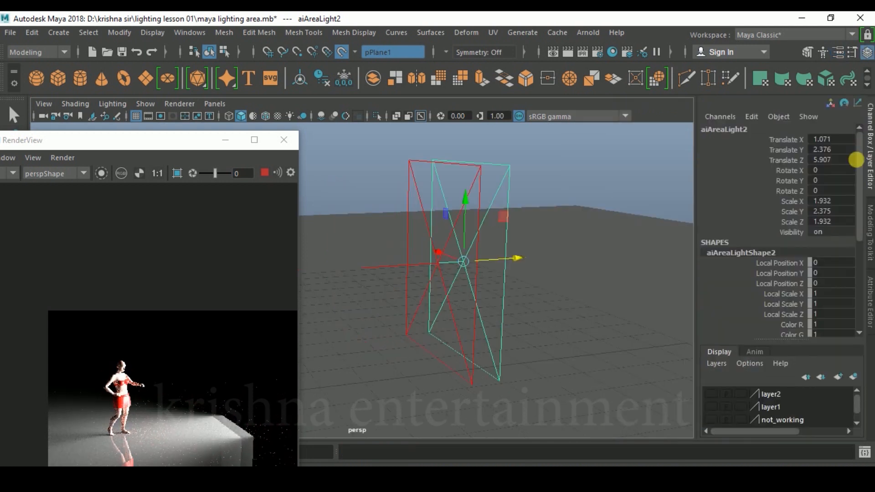
Step: Turn the duplicate area light to face the opposite way with Rotate Y -180
key(e)
drag(515, 281, 399, 227)
click(850, 182)
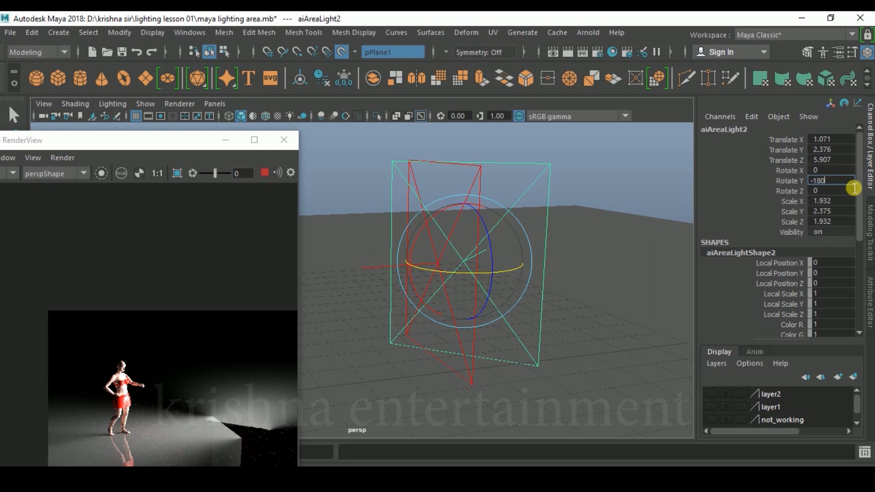
key(Return)
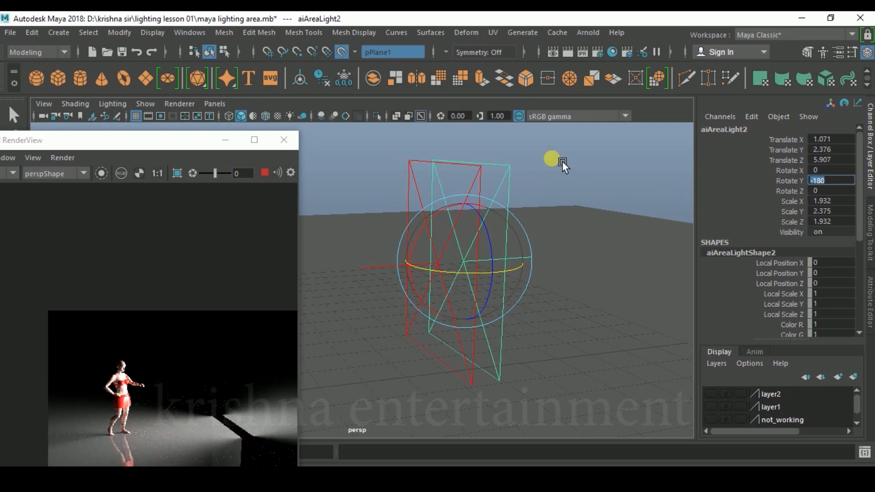
Step: Move the duplicate area light along Z up against the original so both lights sit back to back
scroll(559, 165, down, 3)
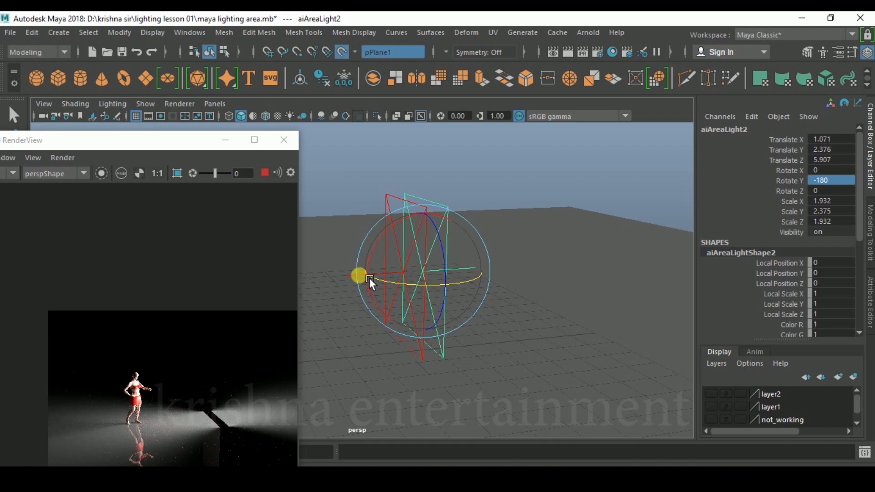
click(354, 186)
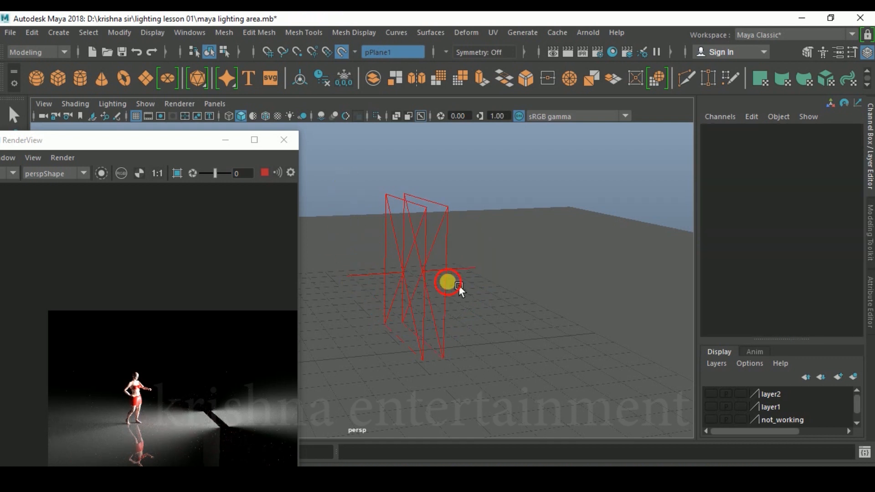
alt+drag(458, 286, 438, 285)
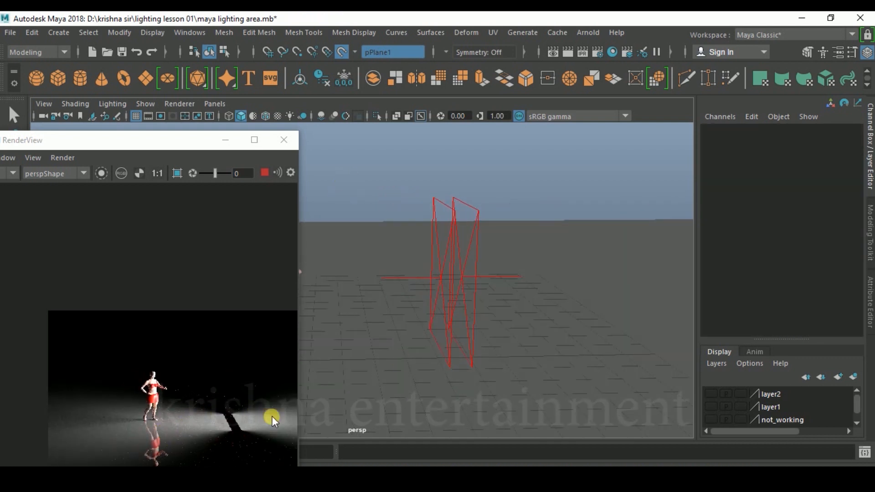
click(492, 282)
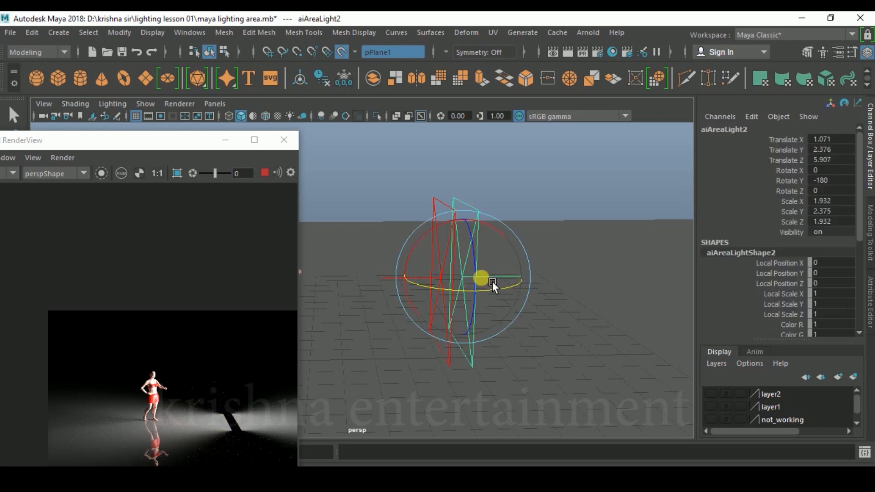
key(w)
drag(531, 280, 515, 296)
click(500, 193)
Step: Create a polygon cube, place it at the lights at X 1.29 and Z 5.767, and widen it to Scale X 4.351
alt+drag(463, 257, 451, 290)
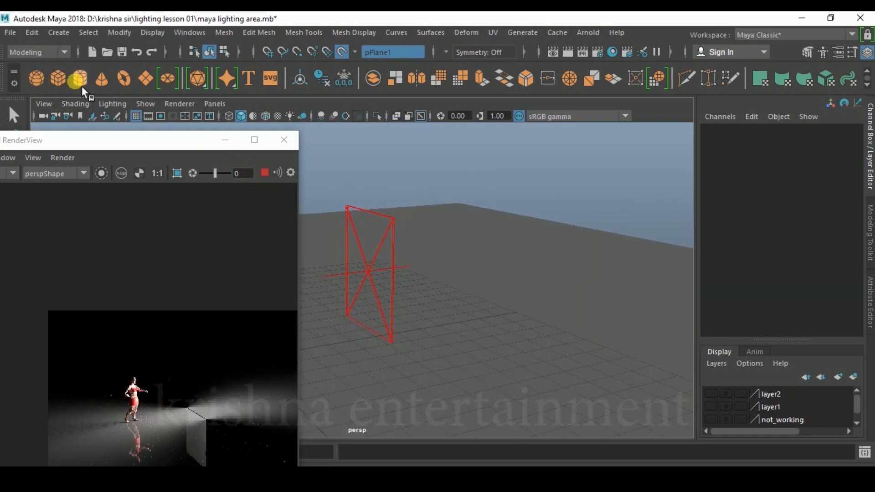
click(60, 79)
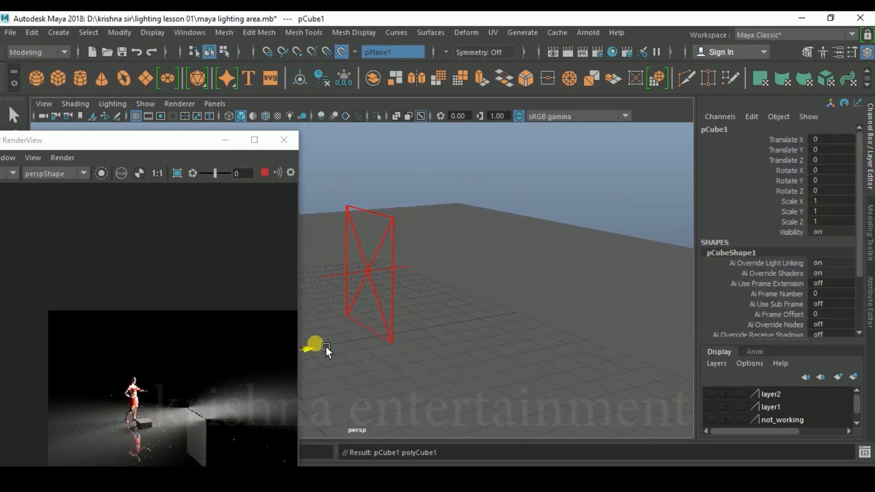
mouse_move(320, 349)
mouse_down()
mouse_move(449, 324)
mouse_move(405, 358)
mouse_move(563, 378)
mouse_move(450, 370)
mouse_move(478, 347)
mouse_move(356, 341)
mouse_up()
key(r)
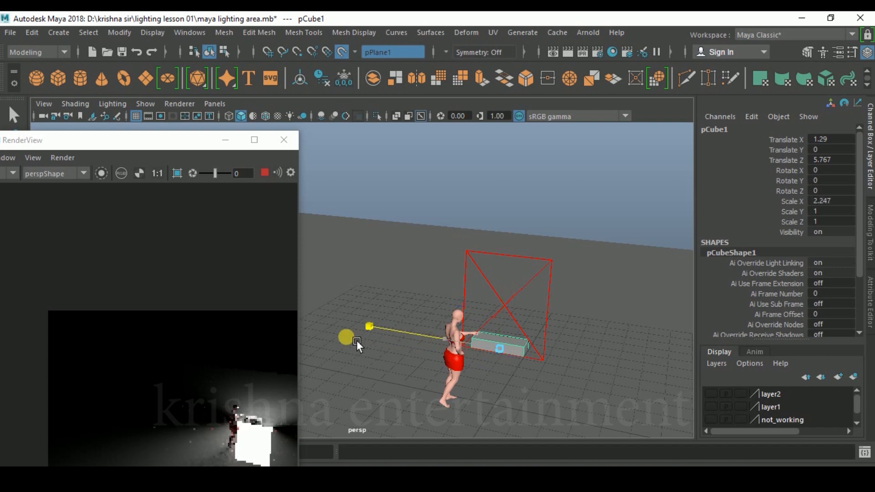
drag(299, 339, 278, 337)
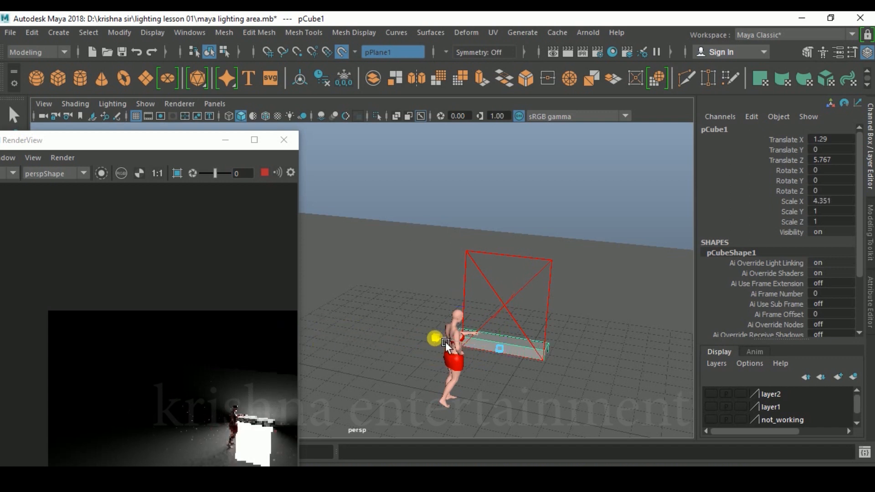
Step: Stretch the cube to Scale Y 5.354 and raise it to Translate Y 2.585 to cover the lights' height
alt+drag(566, 371, 458, 337)
drag(450, 292, 435, 267)
key(r)
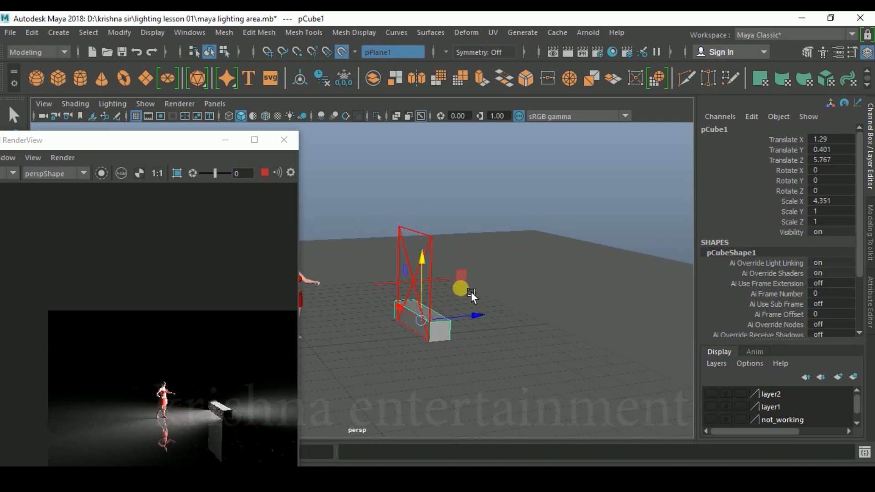
drag(433, 267, 441, 224)
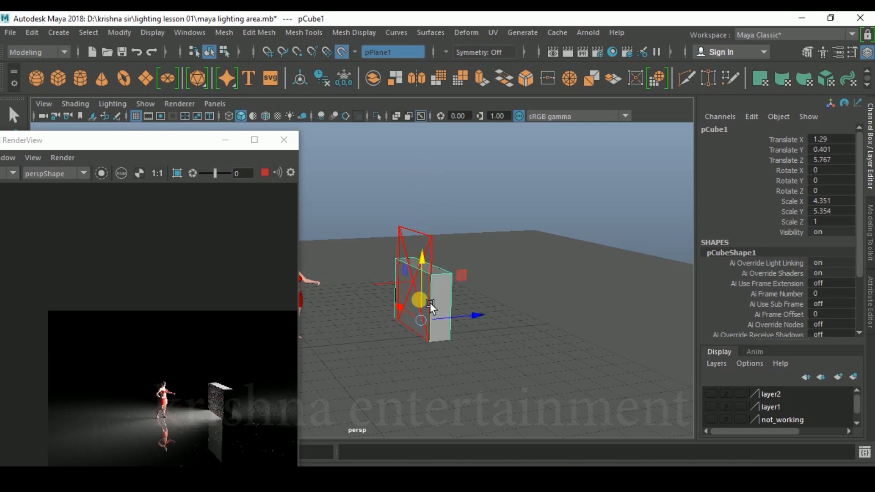
drag(433, 262, 449, 216)
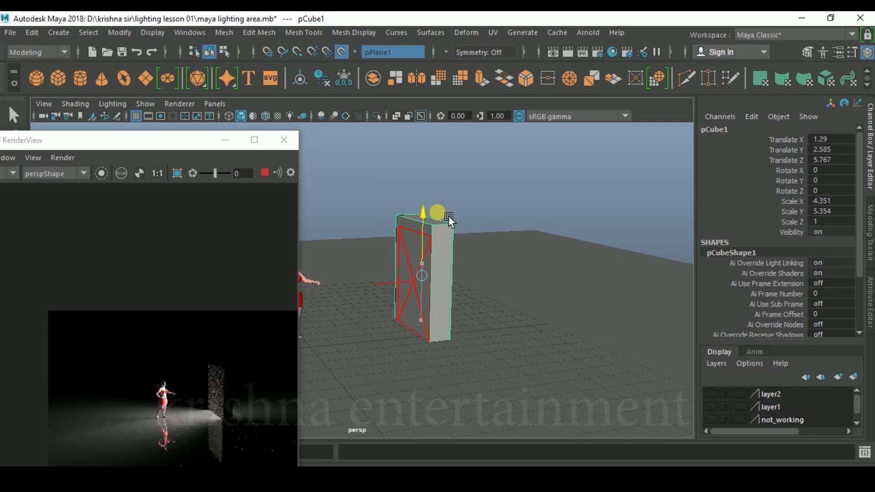
Step: Flatten the cube into a thin panel with Scale Z 0.101 and raise it to Translate Y 2.682
drag(483, 284, 483, 307)
key(w)
alt+drag(388, 323, 458, 278)
mouse_move(451, 218)
mouse_down()
mouse_move(454, 202)
mouse_move(456, 214)
mouse_up()
Step: Try moving the panel along Z to 5.428, undo that move and deselect the panel
drag(501, 267, 438, 265)
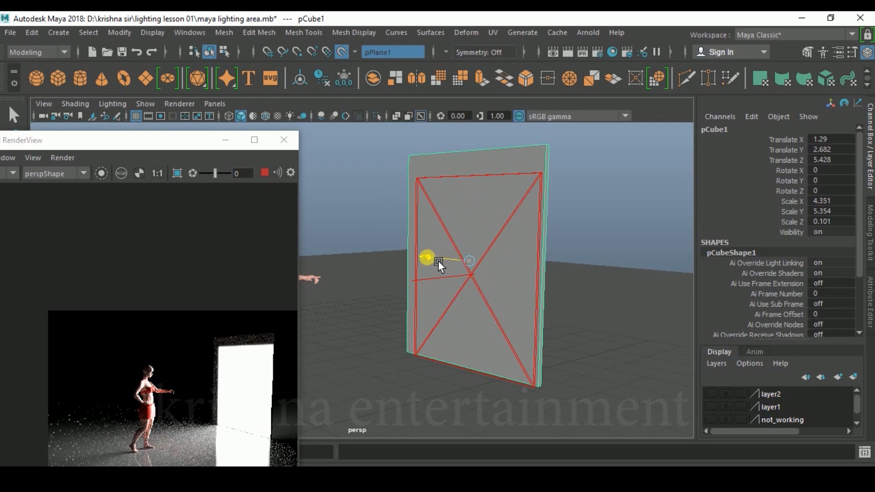
key(ctrl+z)
right_drag(512, 122, 584, 127)
click(587, 232)
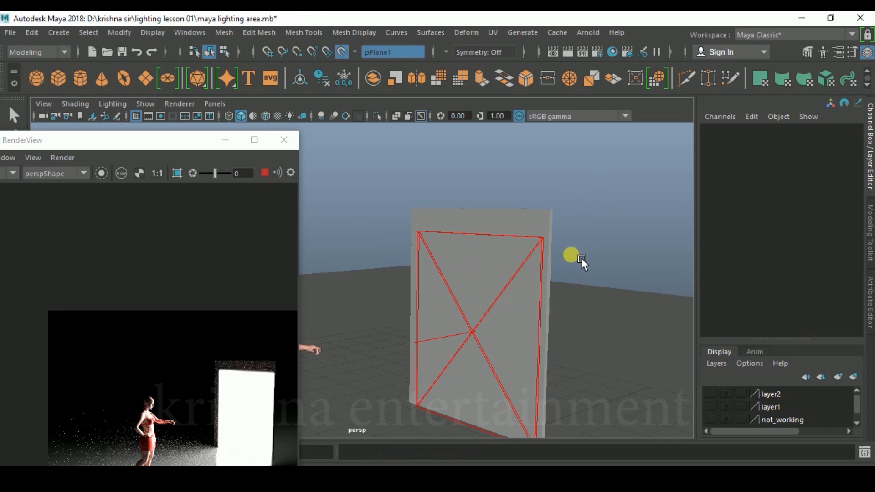
Step: Turn off the live surface and lower the cube panel's top vertices to the top edge of the area lights
click(526, 227)
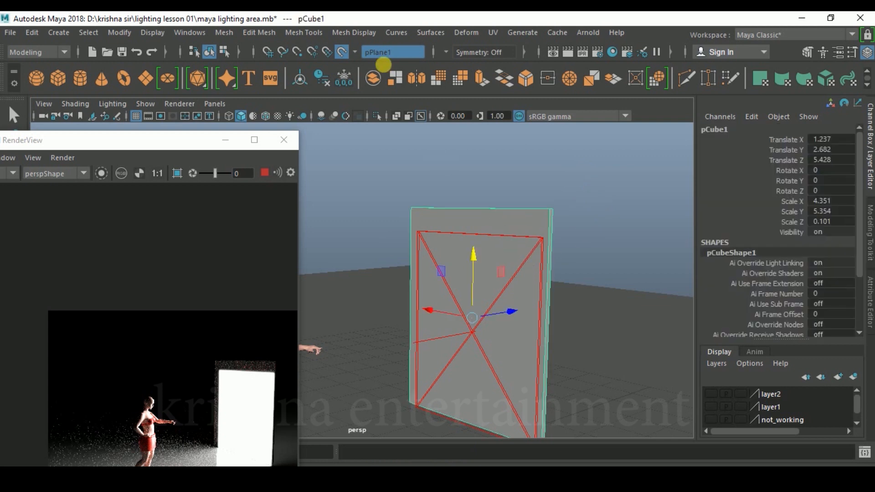
click(346, 52)
right_drag(492, 210, 460, 131)
drag(389, 190, 585, 217)
drag(476, 142, 475, 170)
Step: Move the cube panel's side vertices along X to match the width of the area lights
alt+drag(509, 224, 368, 261)
drag(331, 199, 370, 369)
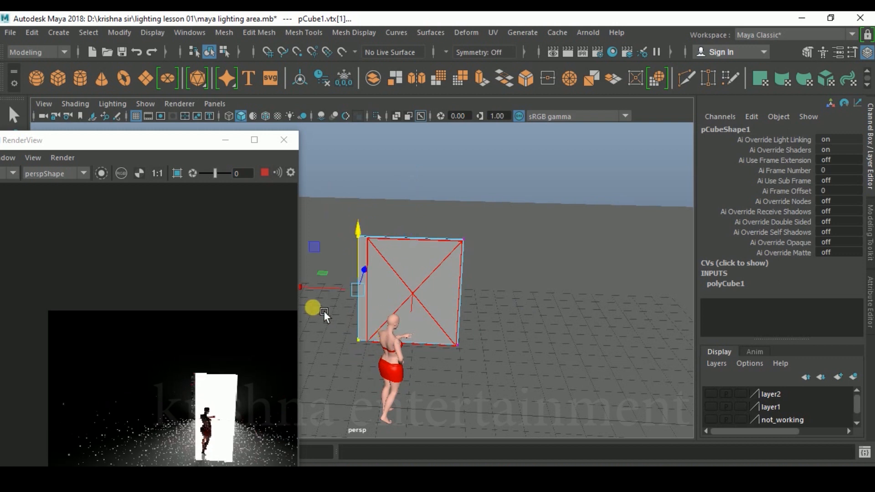
drag(317, 290, 327, 292)
drag(450, 227, 495, 384)
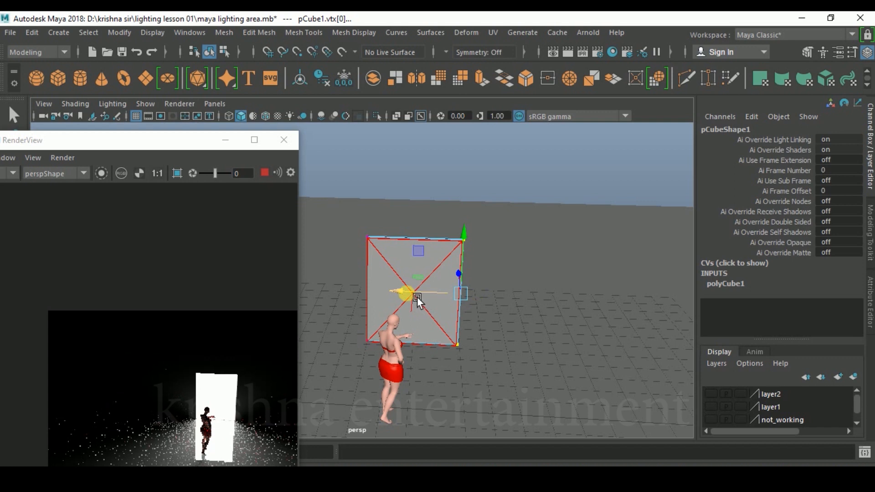
alt+drag(414, 297, 598, 234)
alt+drag(509, 290, 517, 306)
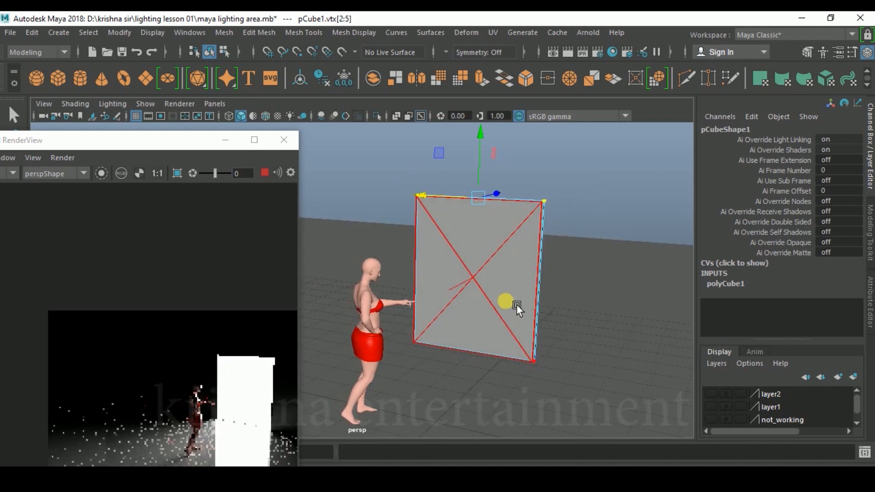
Step: In object mode, select the panel with both area lights, shift them so aiAreaLight1 is at Translate X 2.793, and narrow it to Scale X 1.381
right_click(522, 221)
right_drag(529, 217, 579, 103)
drag(392, 171, 591, 223)
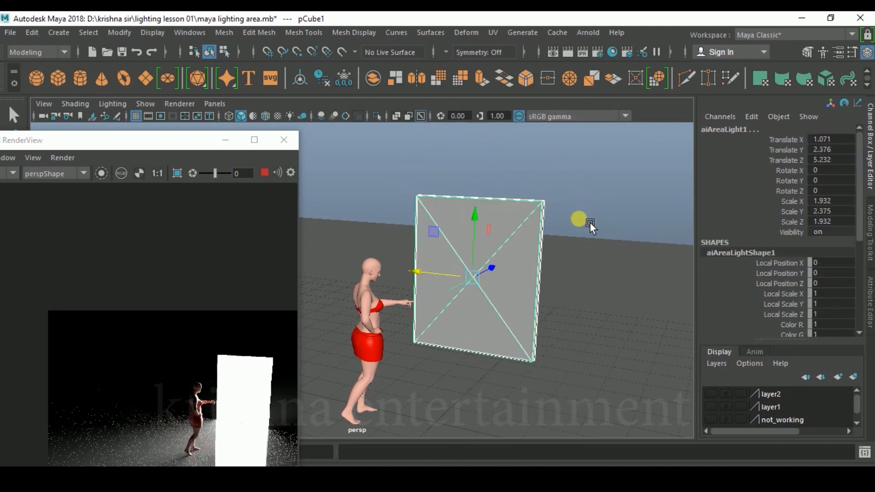
drag(434, 274, 448, 285)
alt+drag(526, 308, 549, 325)
click(471, 216)
alt+drag(471, 215, 506, 280)
alt+drag(563, 291, 501, 193)
drag(455, 148, 612, 206)
alt+drag(565, 247, 512, 270)
drag(512, 270, 532, 334)
middle_drag(531, 334, 516, 307)
alt+drag(515, 306, 470, 313)
click(409, 206)
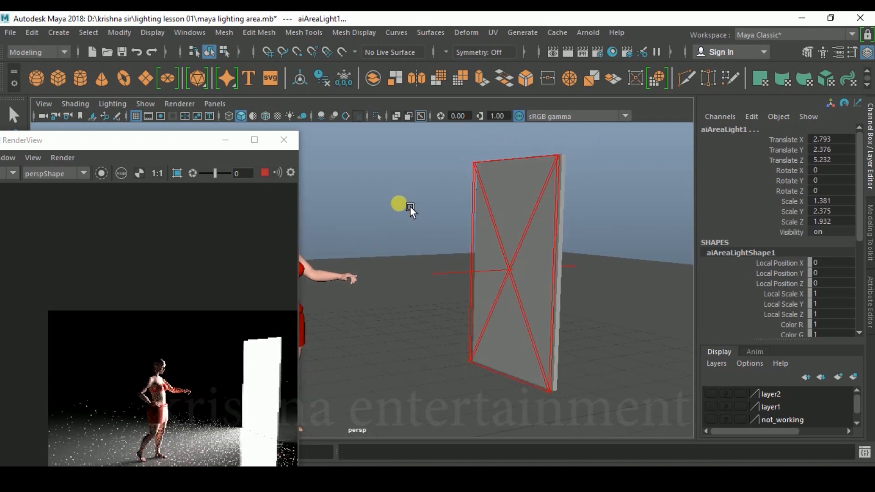
Step: Enlarge the Arnold RenderView, examine the figure and light panel in the render up close, and close the render window
click(252, 141)
scroll(548, 318, up, 4)
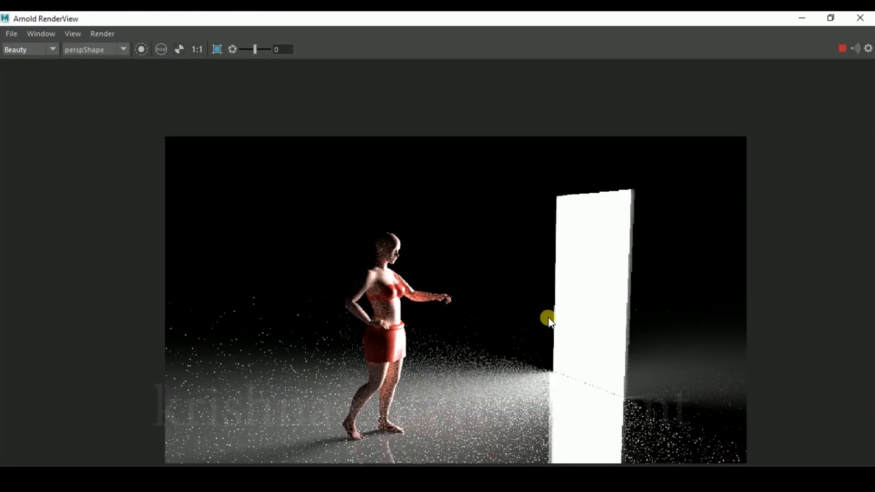
middle_drag(561, 334, 503, 291)
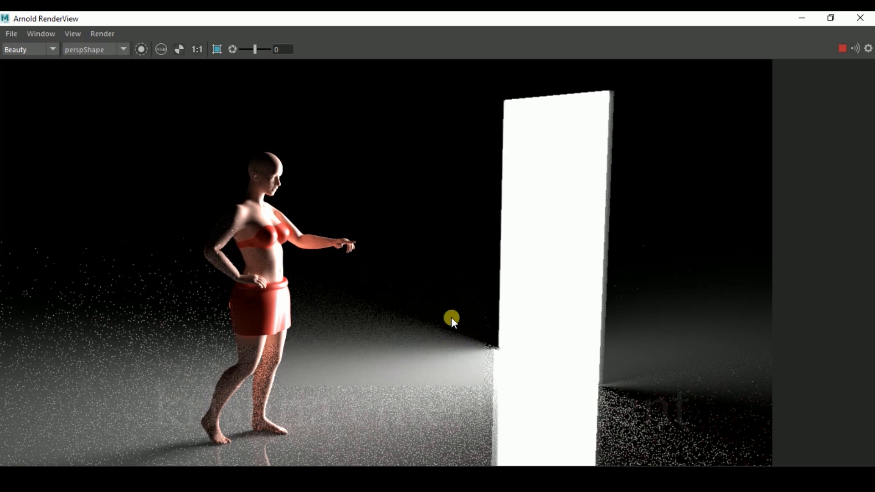
scroll(452, 317, down, 2)
scroll(452, 317, up, 2)
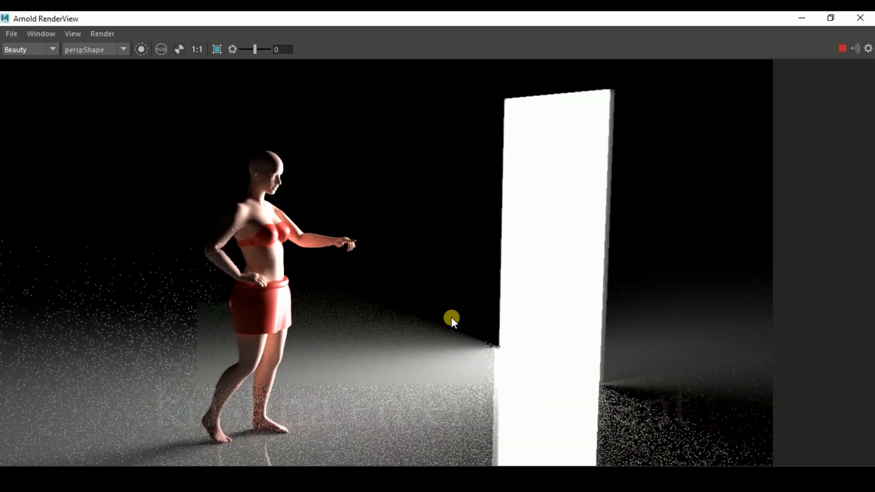
click(861, 19)
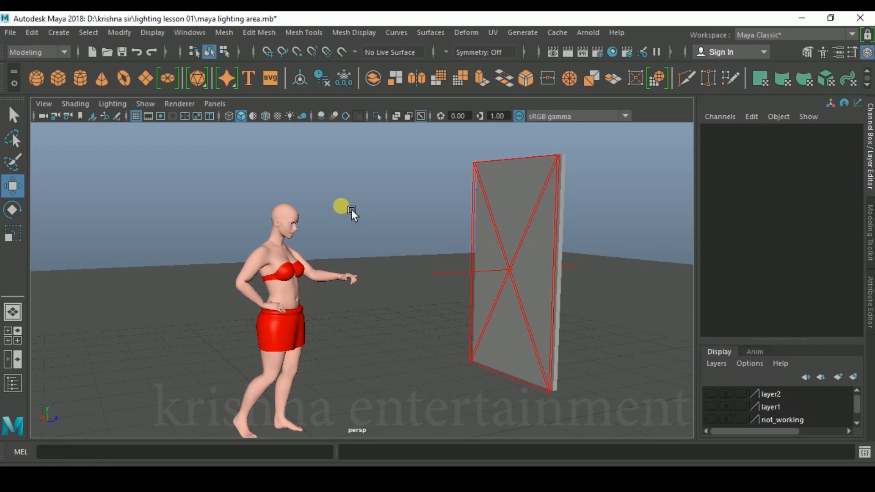
Step: Show the camera's resolution gate and choose the HD_720 image size preset in the Render Settings
click(166, 122)
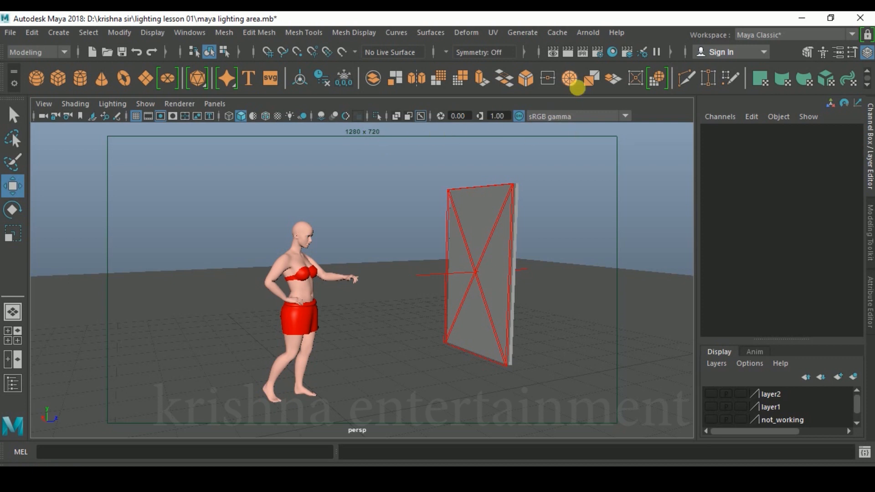
click(603, 59)
scroll(411, 325, down, 5)
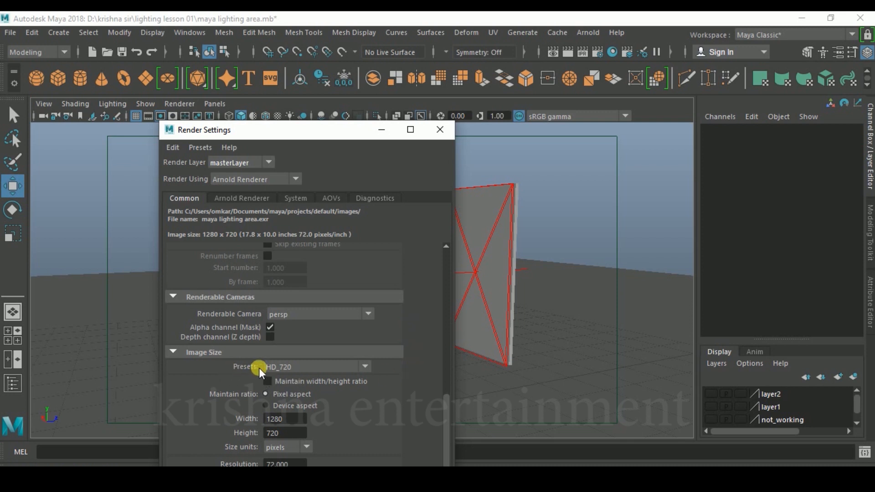
click(362, 366)
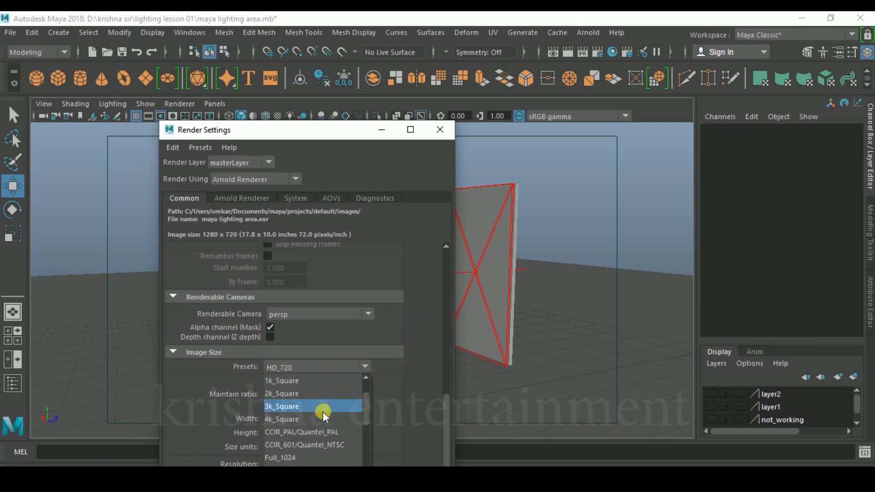
scroll(311, 452, up, 2)
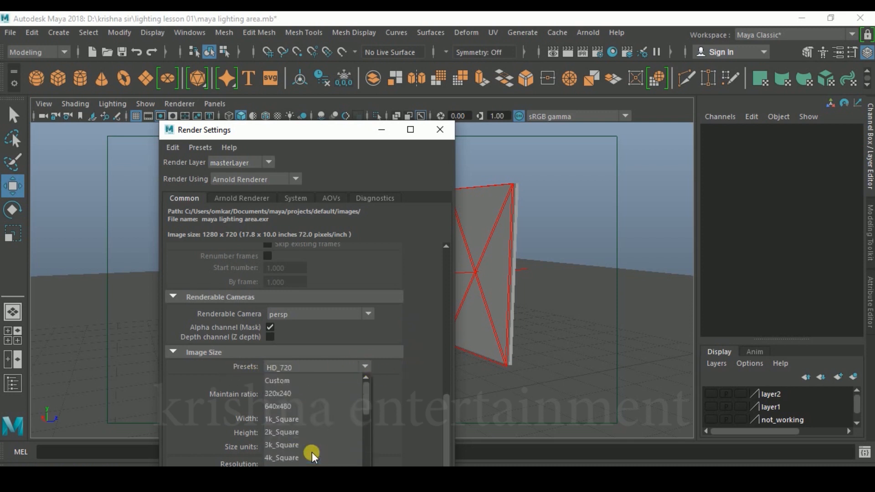
mouse_move(363, 398)
mouse_down()
mouse_move(367, 424)
mouse_move(370, 391)
mouse_up()
scroll(303, 447, down, 2)
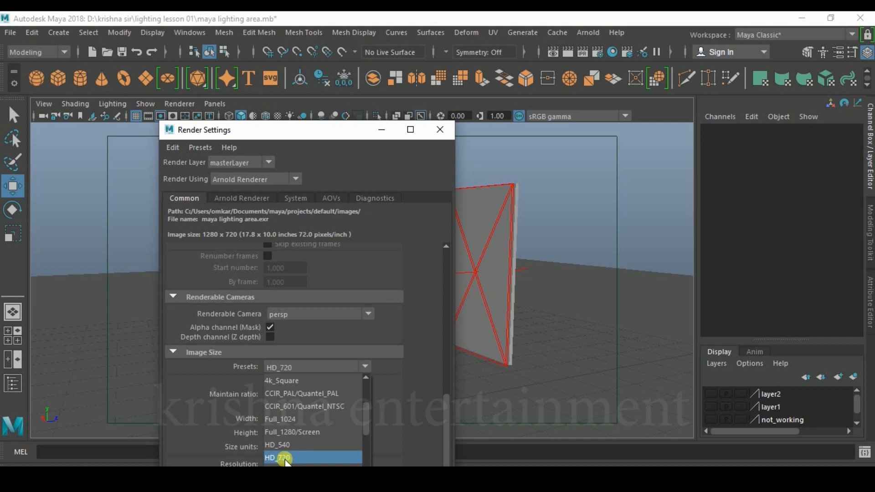
click(297, 459)
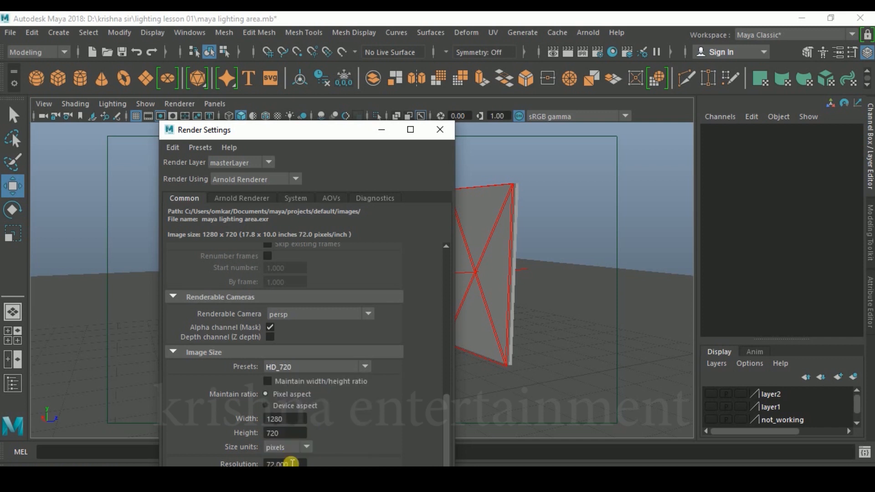
click(440, 131)
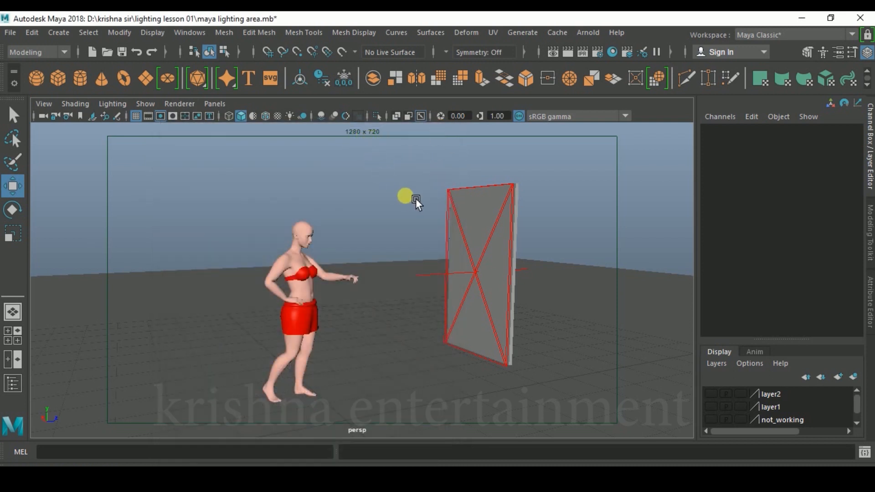
Step: Frame the figure and light panel inside the resolution gate, and view the rendered image demo.jpg in the image viewer
alt+drag(438, 305, 463, 247)
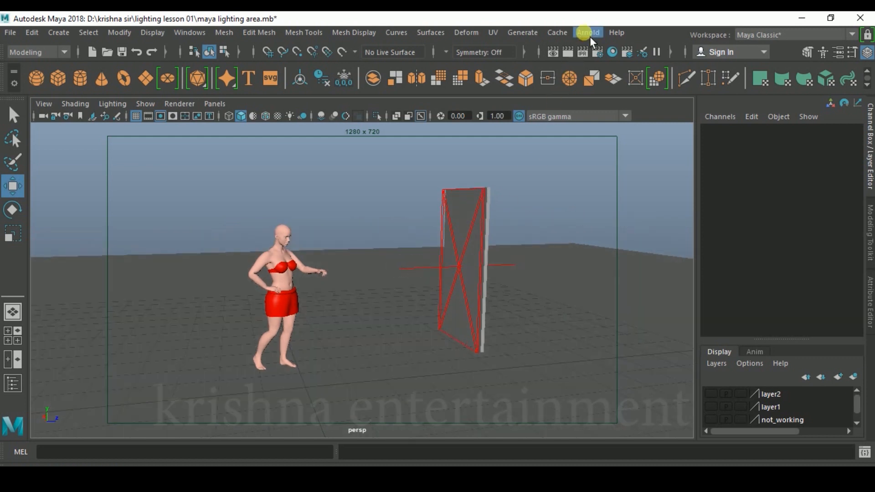
alt+drag(536, 225, 484, 279)
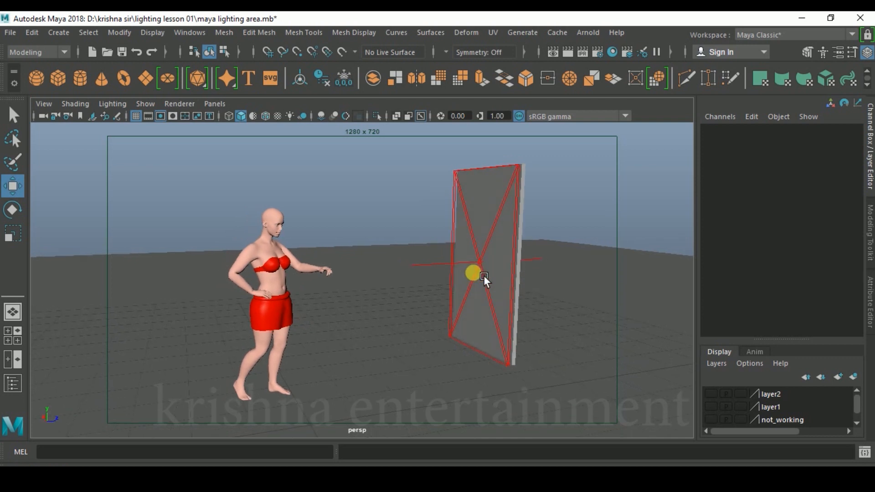
alt+drag(484, 276, 487, 291)
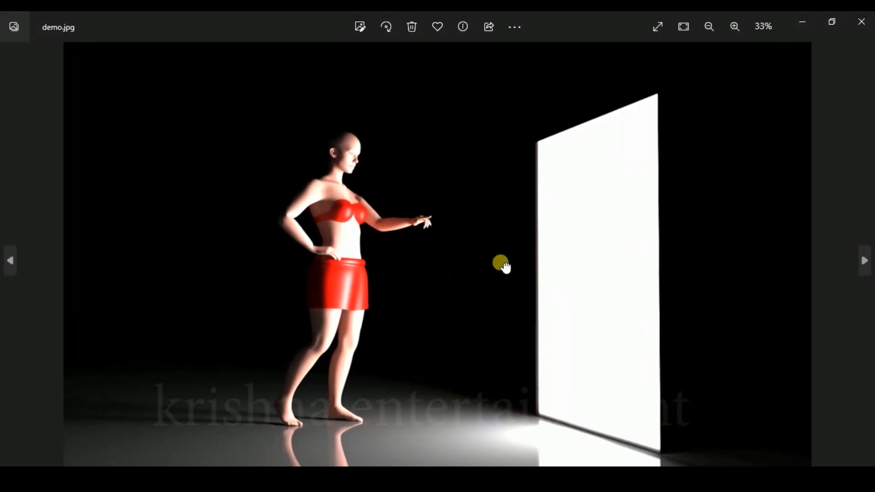
scroll(504, 265, up, 1)
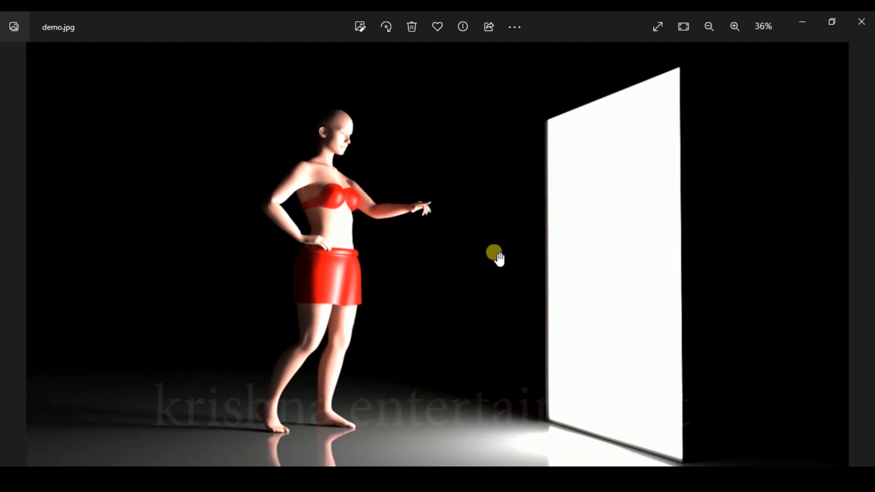